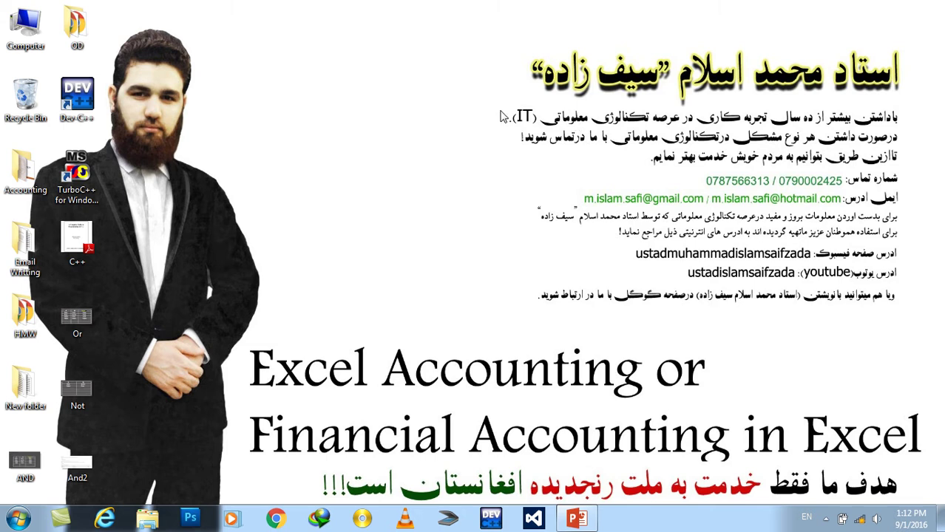
- Restore the Excel Accounting presentation at slide 128, the 156,000 Trial Balance table
{"action": "right_click", "coordinate": [482, 112]}
{"action": "left_click", "coordinate": [528, 162]}
{"action": "left_click", "coordinate": [576, 518]}
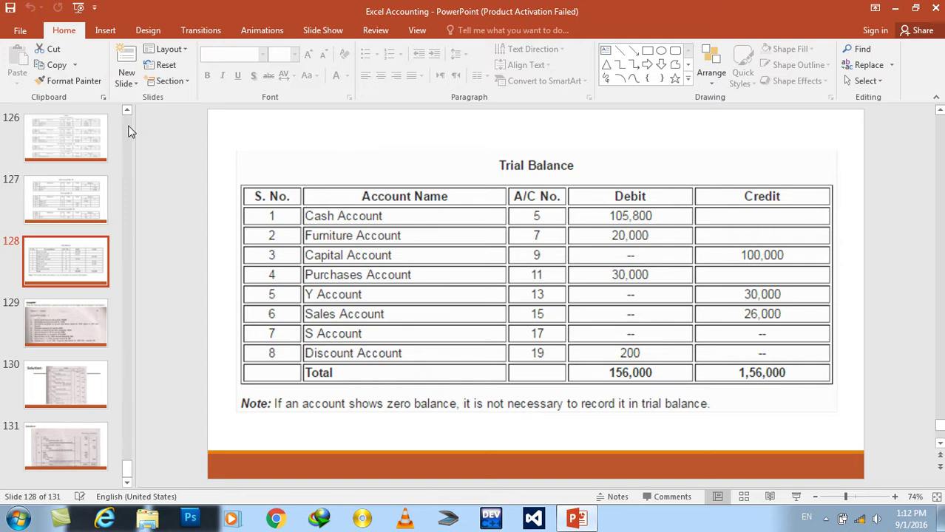
- Show slide 129 with the ten Example#2 transactions
{"action": "left_click", "coordinate": [75, 330]}
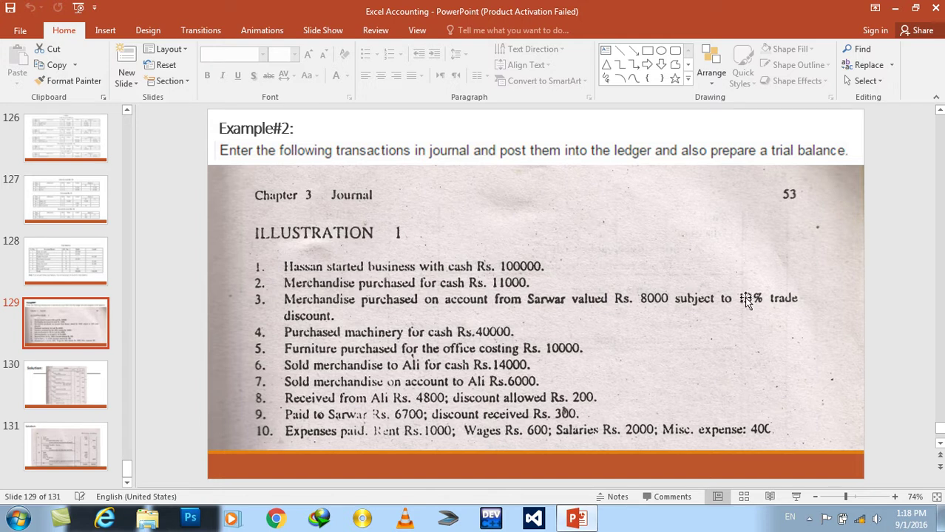
{"action": "key", "text": "super+r"}
{"action": "type", "text": "calc"}
{"action": "key", "text": "Return"}
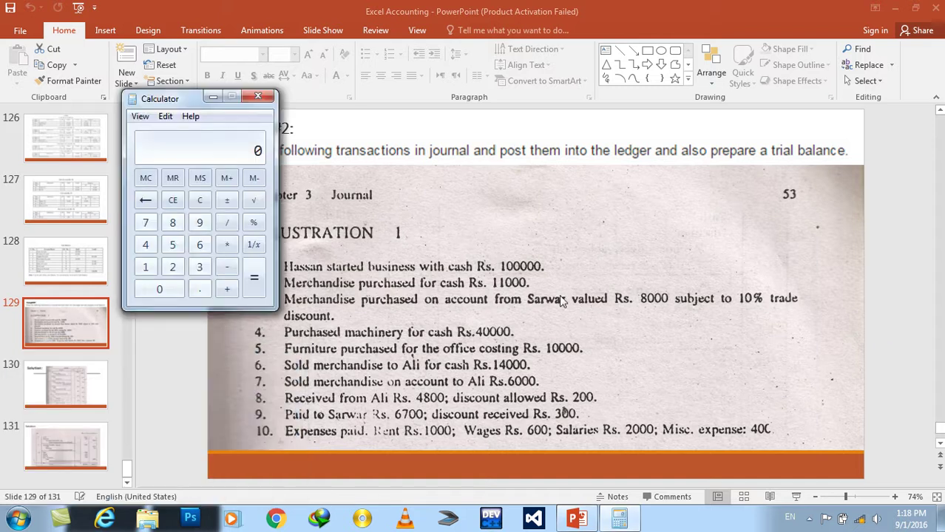
{"action": "left_click", "coordinate": [172, 222]}
{"action": "left_click", "coordinate": [170, 290]}
{"action": "left_click", "coordinate": [170, 289]}
{"action": "left_click", "coordinate": [171, 289]}
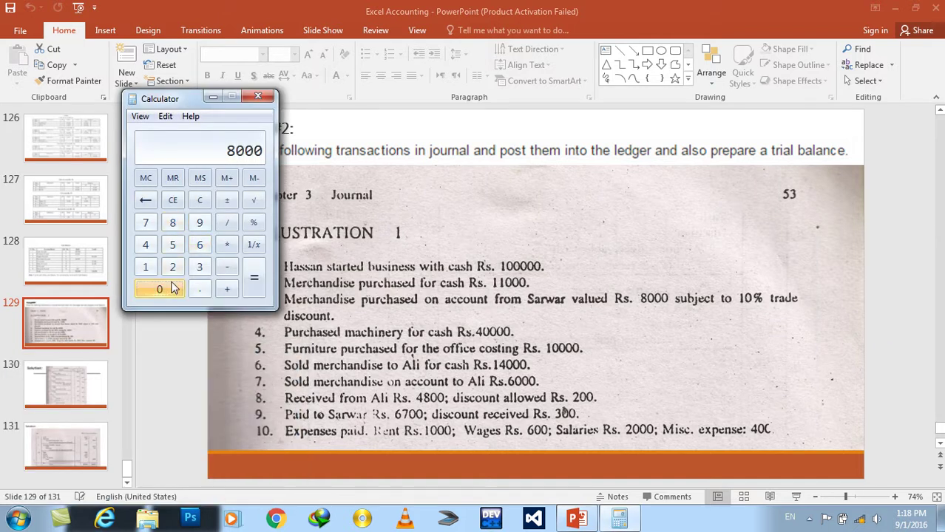
{"action": "left_click", "coordinate": [227, 245]}
{"action": "left_click", "coordinate": [146, 269]}
{"action": "left_click", "coordinate": [159, 289]}
{"action": "left_click", "coordinate": [227, 223]}
{"action": "left_click", "coordinate": [146, 267]}
{"action": "left_click", "coordinate": [159, 289]}
{"action": "left_click", "coordinate": [159, 289]}
{"action": "left_click", "coordinate": [255, 287]}
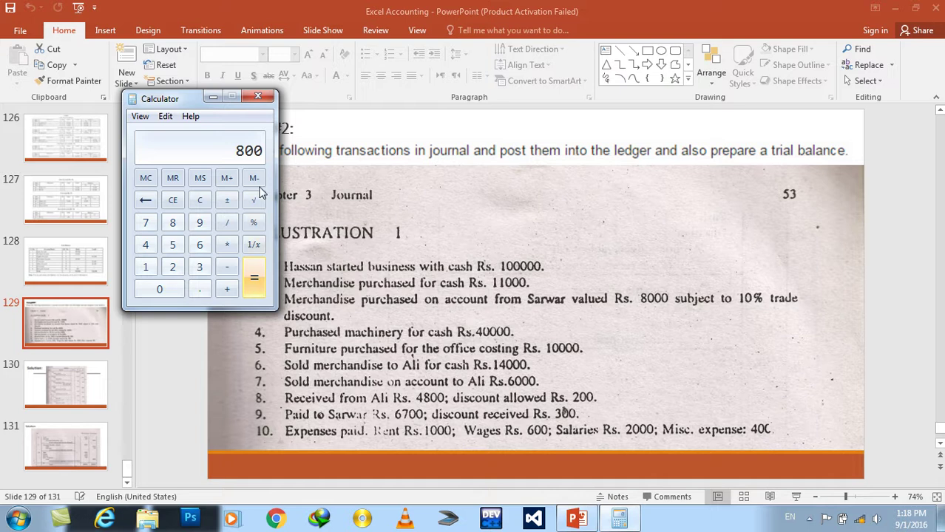
{"action": "left_click", "coordinate": [256, 97]}
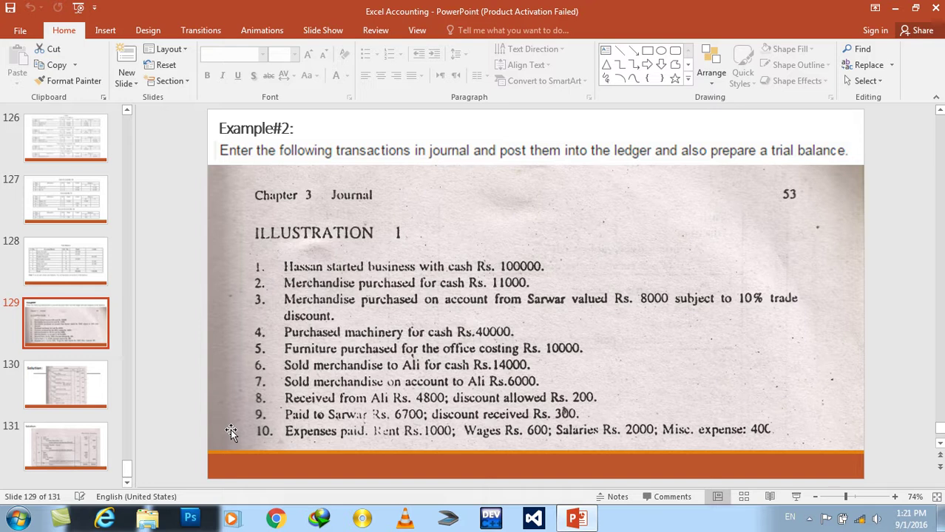
- Flip between slides 129 and 130, ending on the Solution journal starting with Rs. 100000 Cash–Capital
{"action": "left_click", "coordinate": [64, 390]}
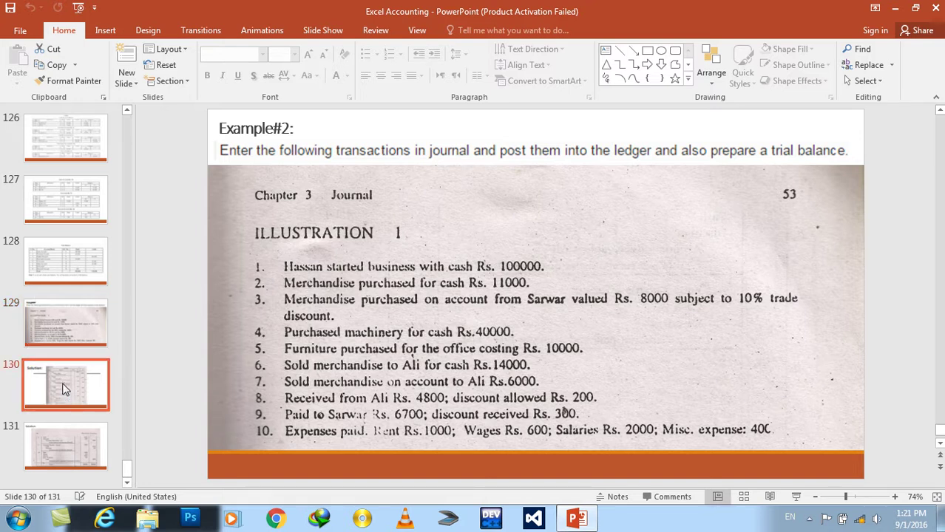
{"action": "left_click", "coordinate": [64, 311]}
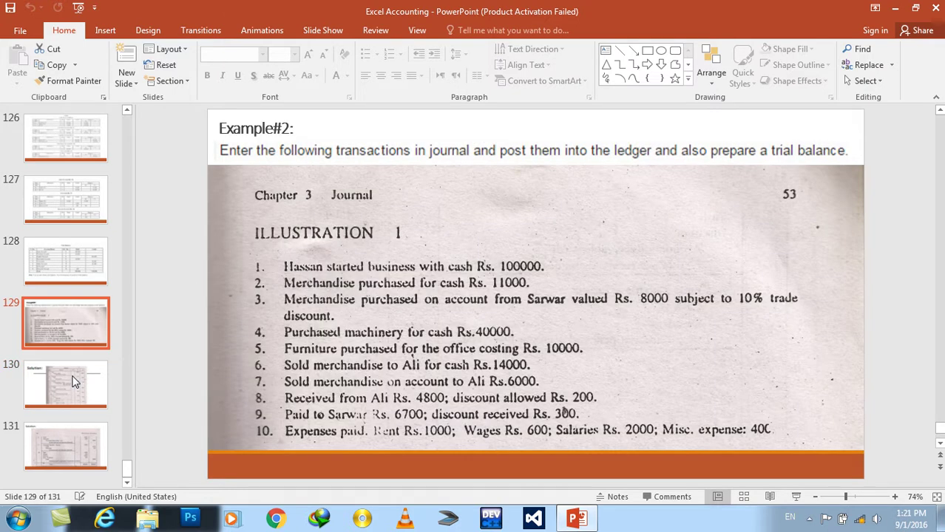
{"action": "left_click", "coordinate": [73, 381]}
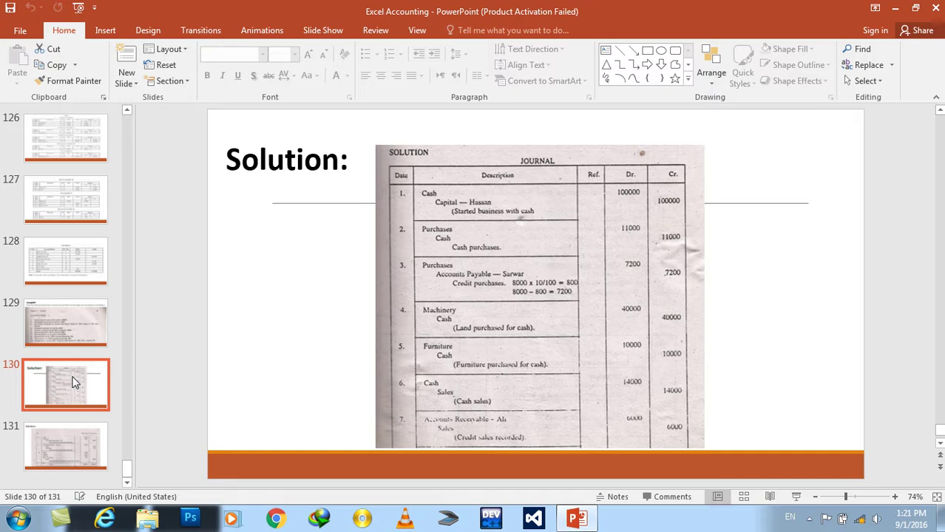
- Compare the Example#2 transactions with the slide 130 Solution journal, ending on slide 129
{"action": "left_click", "coordinate": [70, 330]}
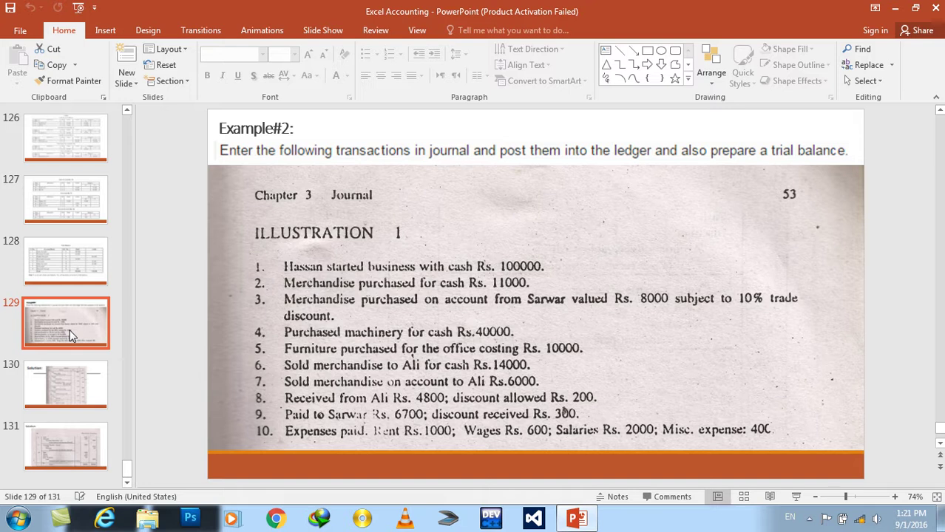
{"action": "left_click", "coordinate": [76, 395]}
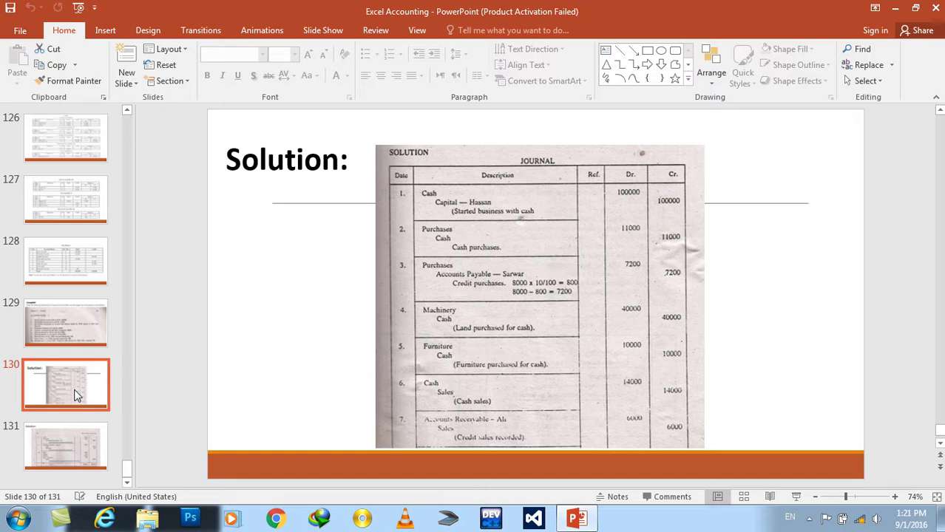
{"action": "left_click", "coordinate": [63, 318]}
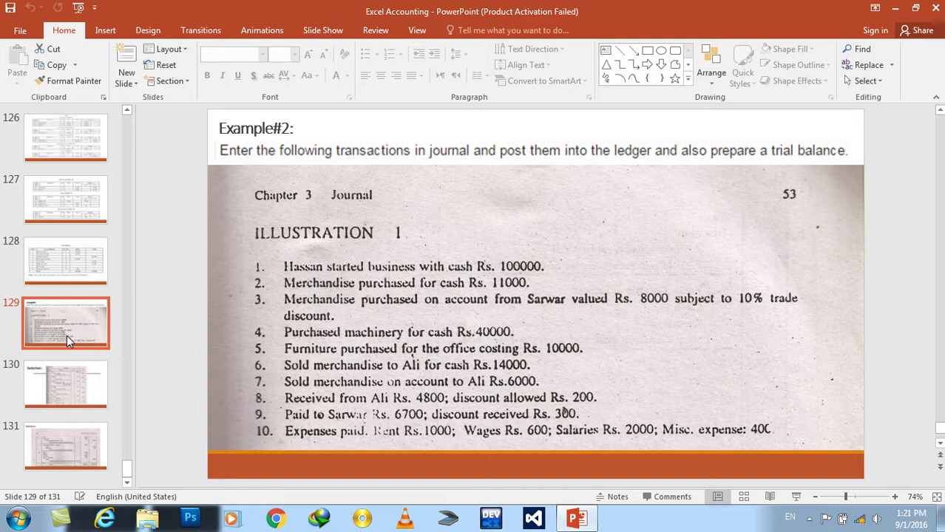
{"action": "left_click", "coordinate": [67, 377]}
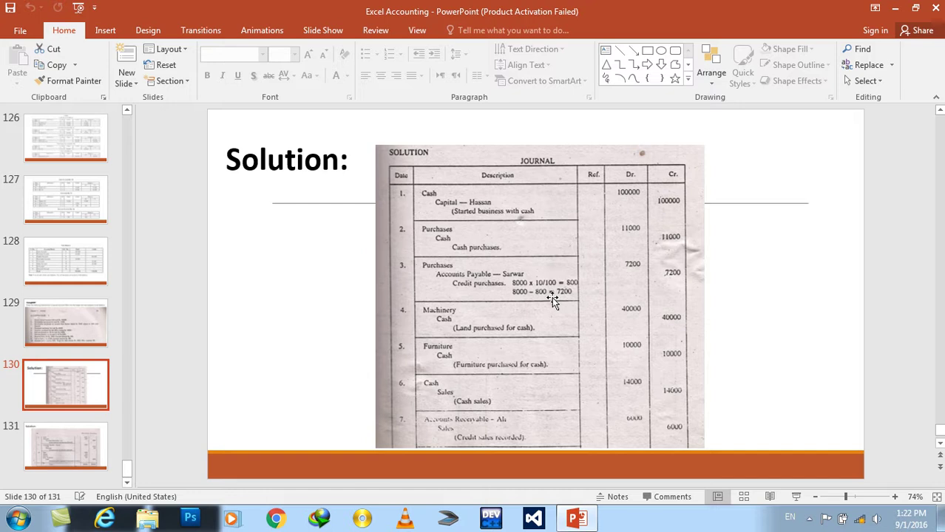
{"action": "left_click", "coordinate": [83, 321]}
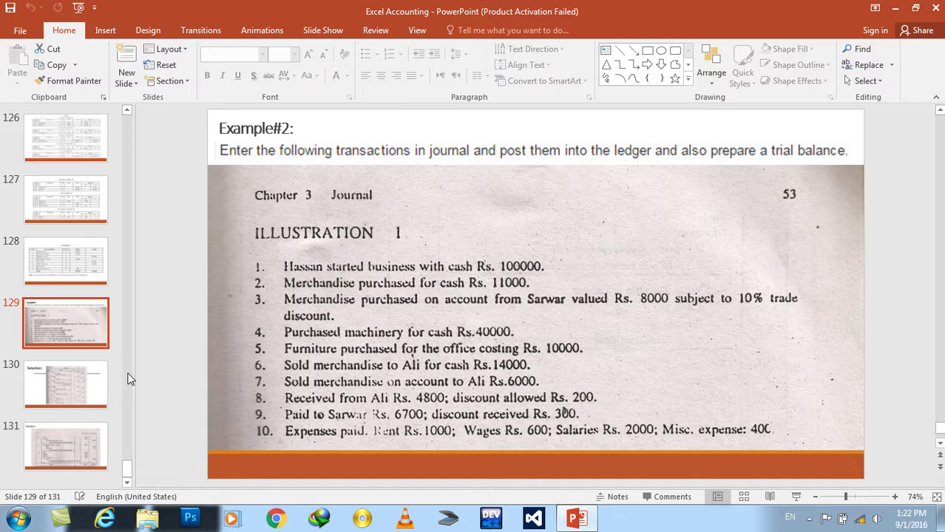
{"action": "left_click", "coordinate": [93, 386]}
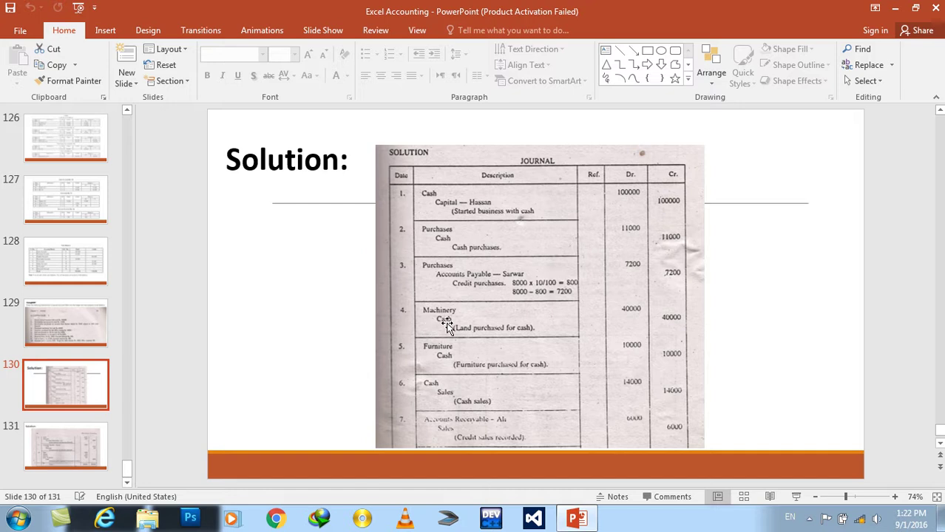
{"action": "left_click", "coordinate": [65, 325]}
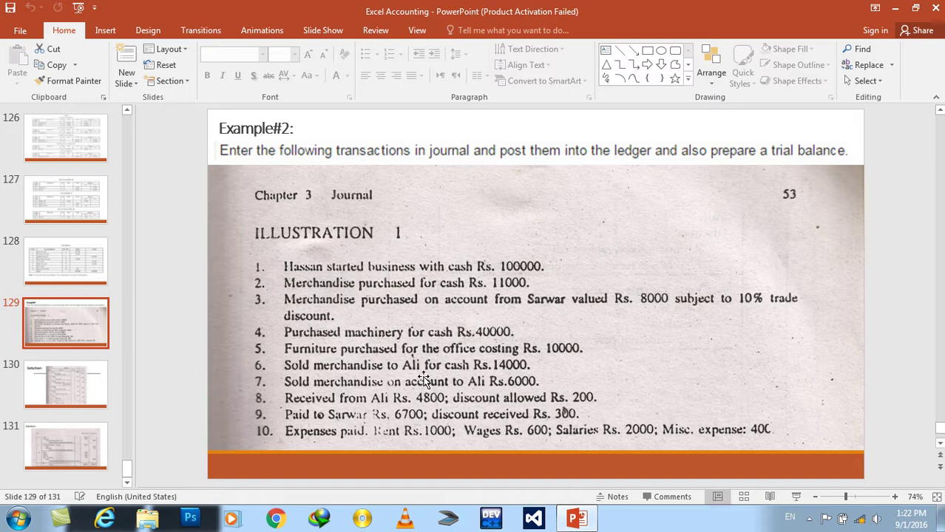
- Compare slides 129 and 130, then show slide 131 with entries 8–10 and 204200 totals
{"action": "left_click", "coordinate": [82, 401]}
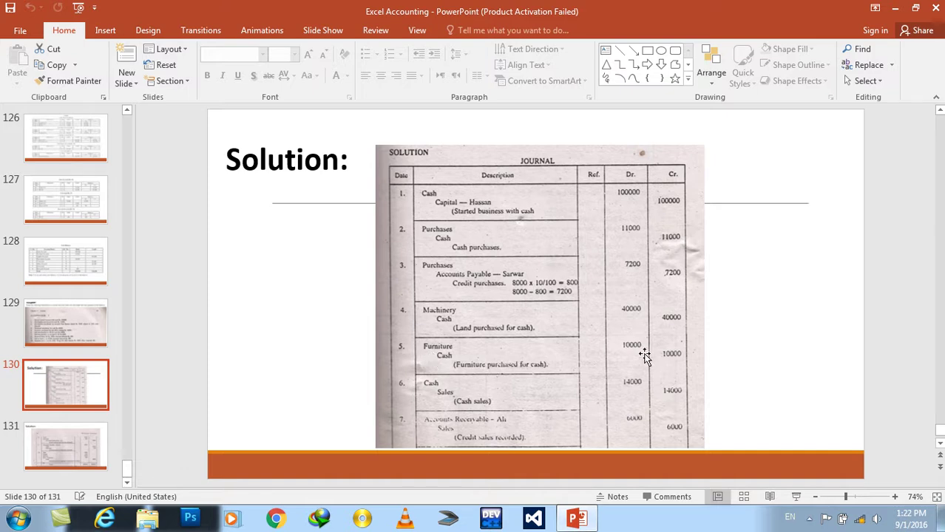
{"action": "left_click", "coordinate": [65, 334]}
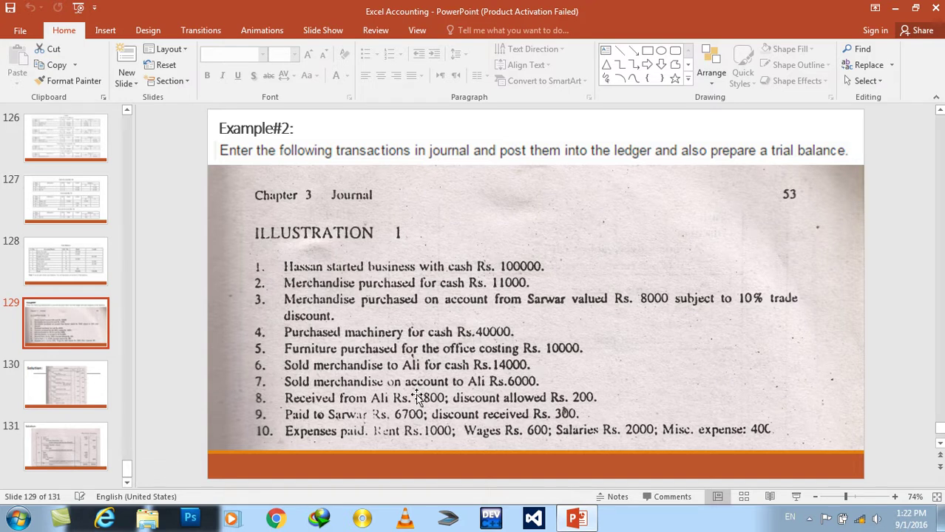
{"action": "left_click", "coordinate": [79, 376]}
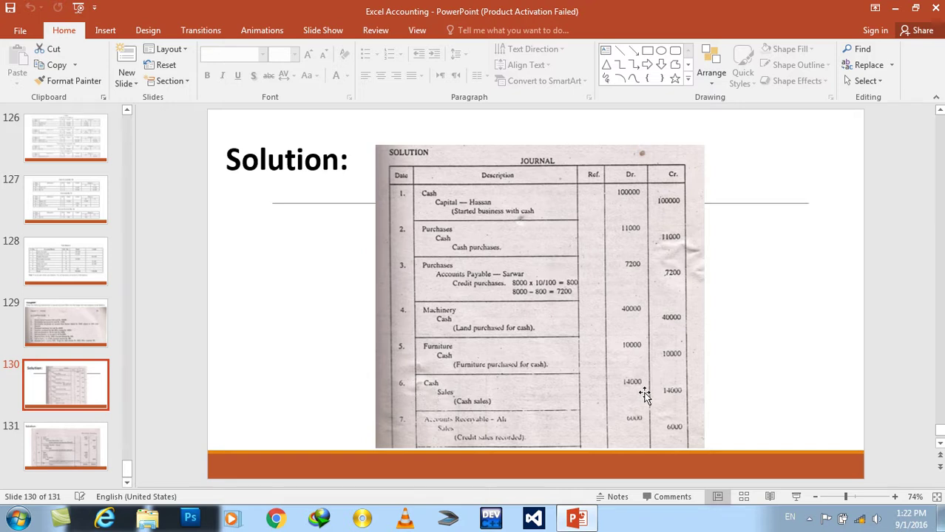
{"action": "left_click", "coordinate": [87, 327]}
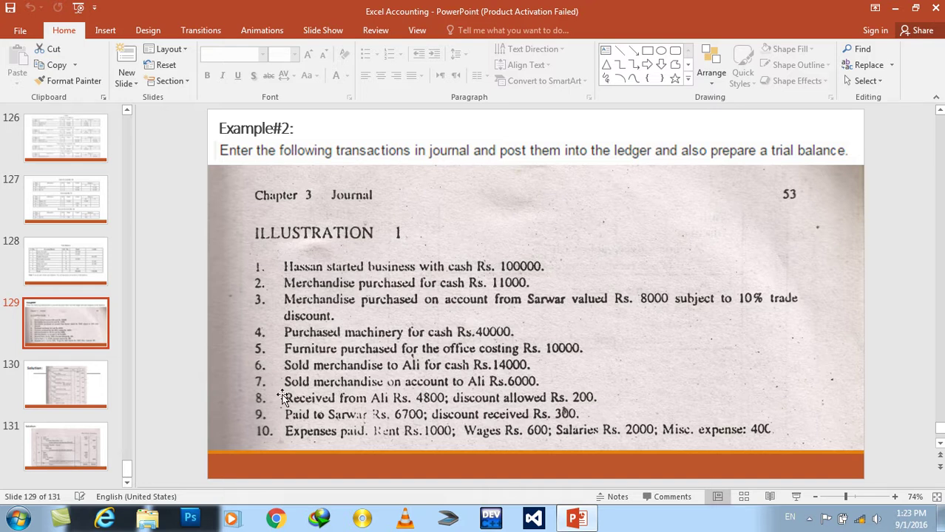
{"action": "left_click", "coordinate": [59, 389]}
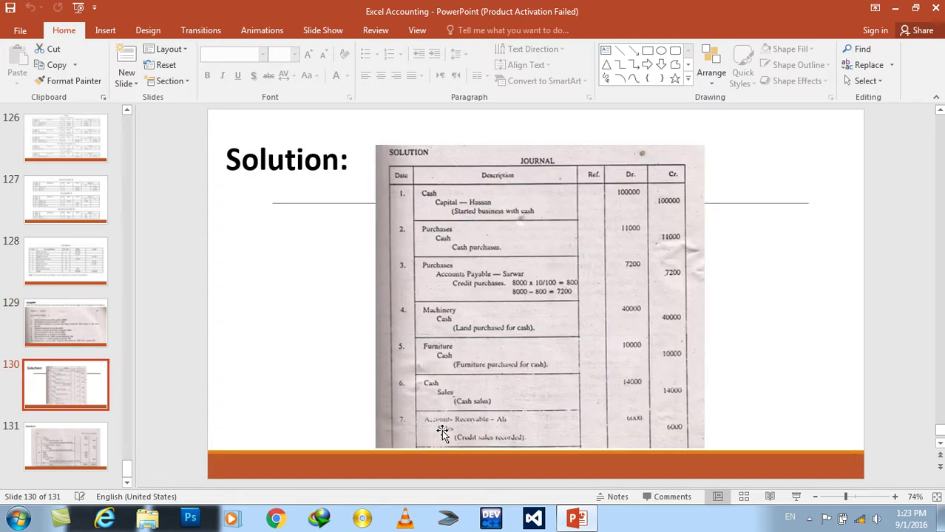
{"action": "left_click", "coordinate": [69, 336]}
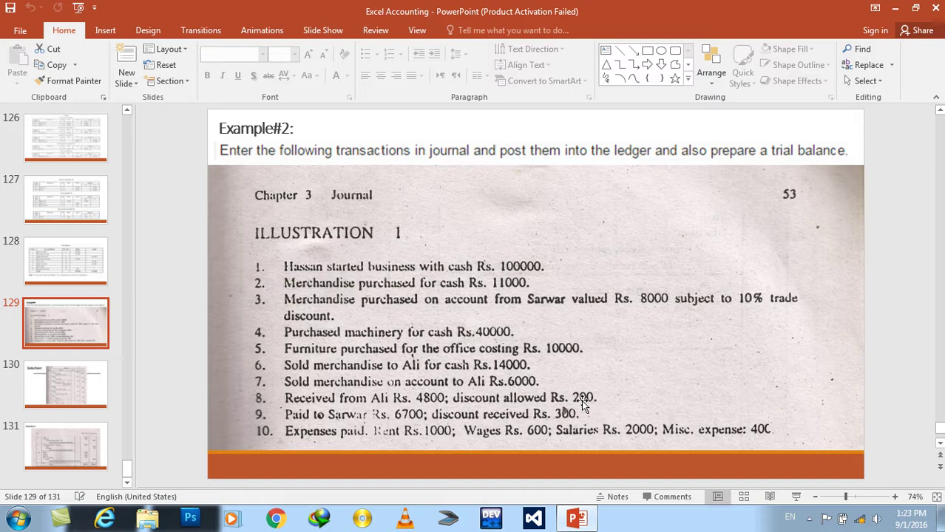
{"action": "left_click", "coordinate": [65, 441]}
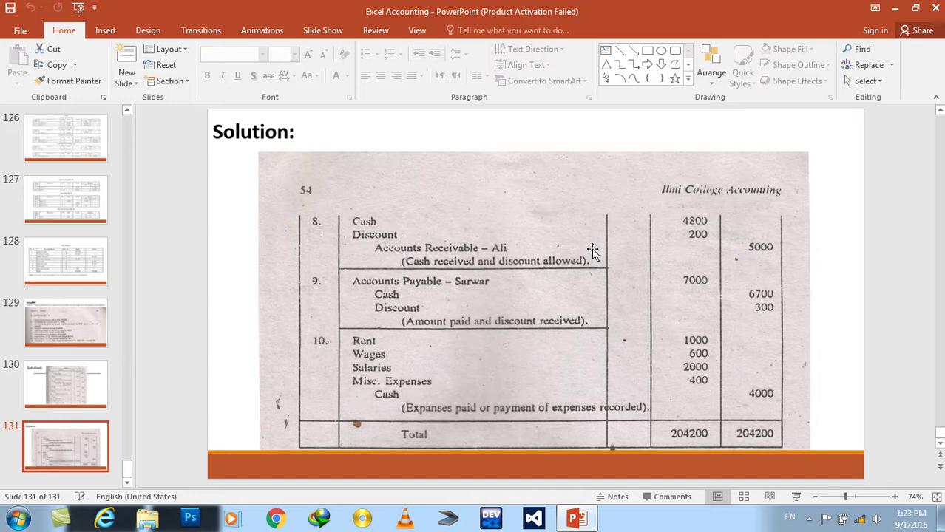
- Recheck slide 129, then return to slide 131's entry 10 with the 4000 cash credit
{"action": "left_click", "coordinate": [64, 325]}
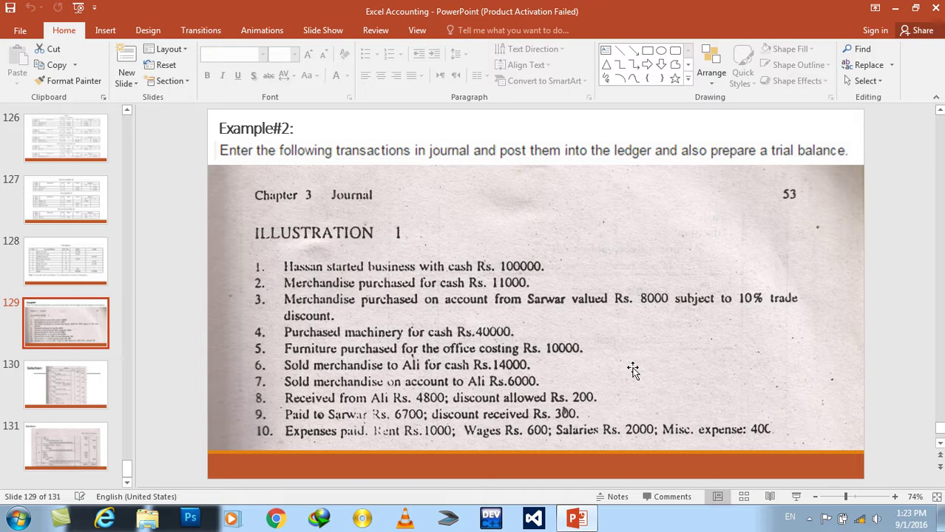
{"action": "left_click", "coordinate": [70, 465]}
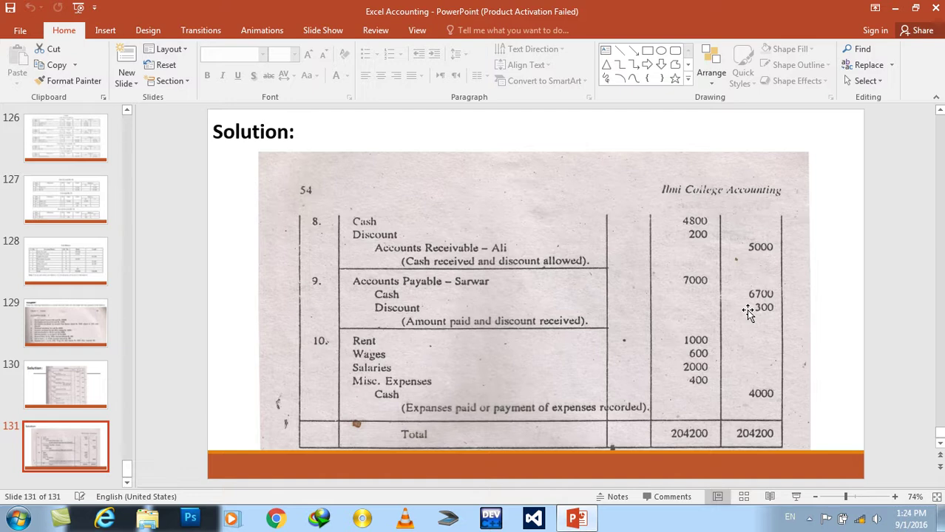
{"action": "key", "text": "Up"}
{"action": "key", "text": "Up"}
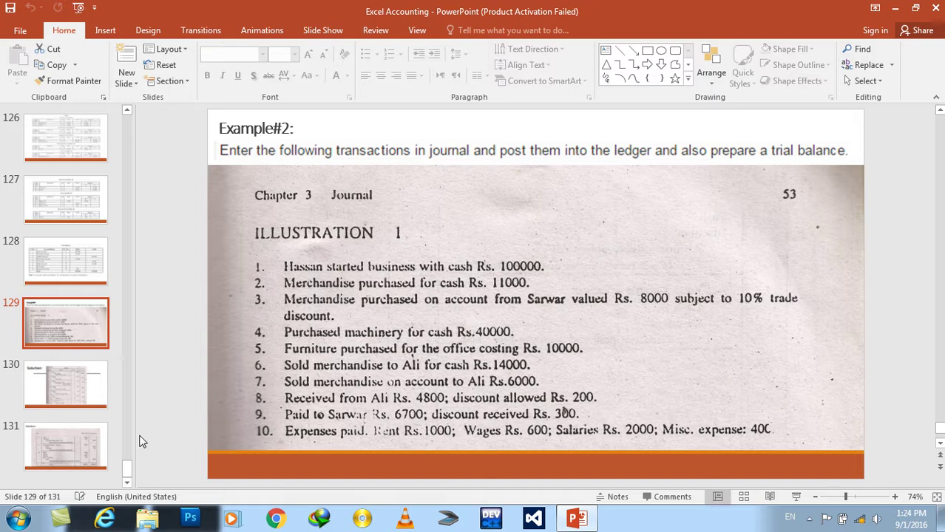
{"action": "left_click", "coordinate": [93, 446]}
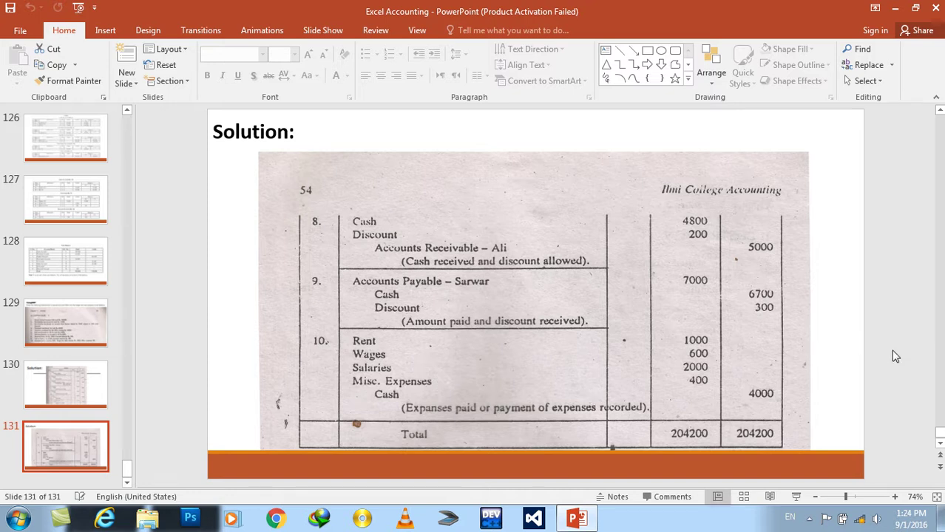
- Launch Excel with Win+R and dismiss the product activation notice
{"action": "key", "text": "super+r"}
{"action": "type", "text": "Excel"}
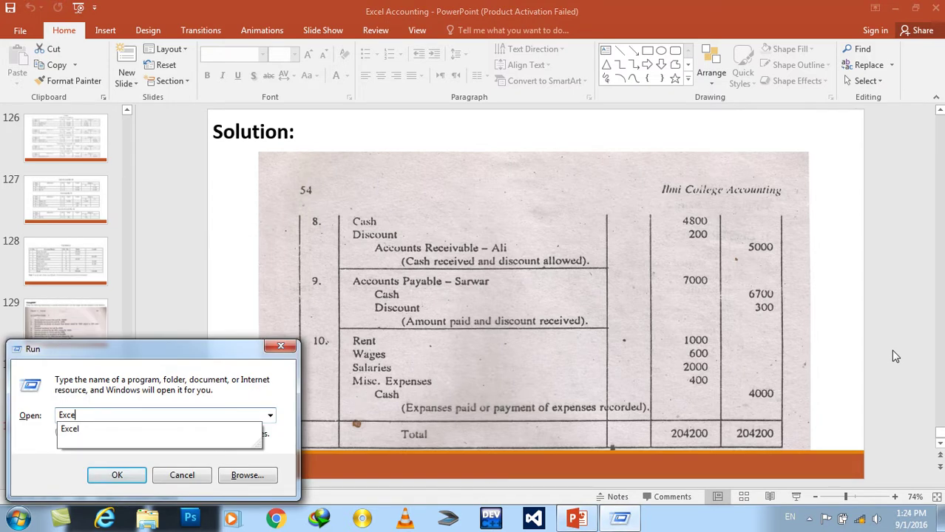
{"action": "key", "text": "Return"}
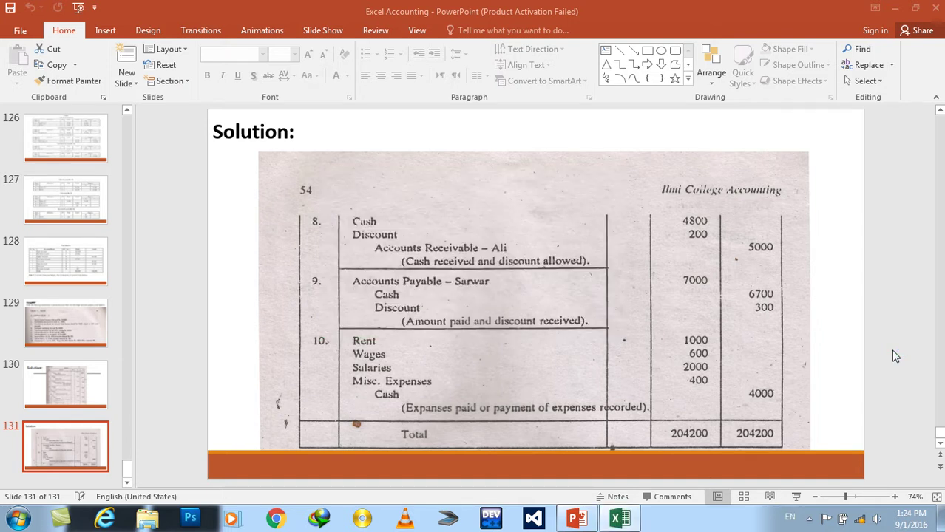
{"action": "key", "text": "Escape"}
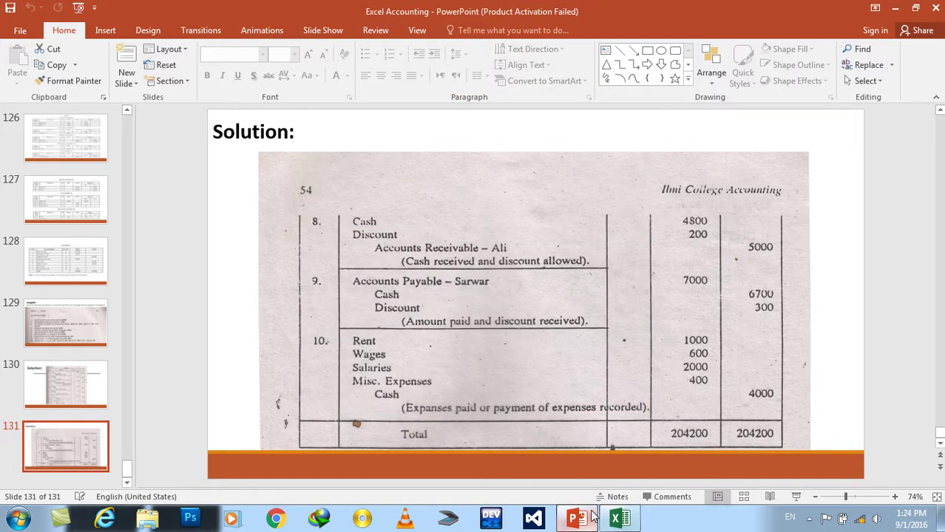
- Open the Accounting Cycle Formats workbook from Excel's Recent list
{"action": "left_click", "coordinate": [70, 325]}
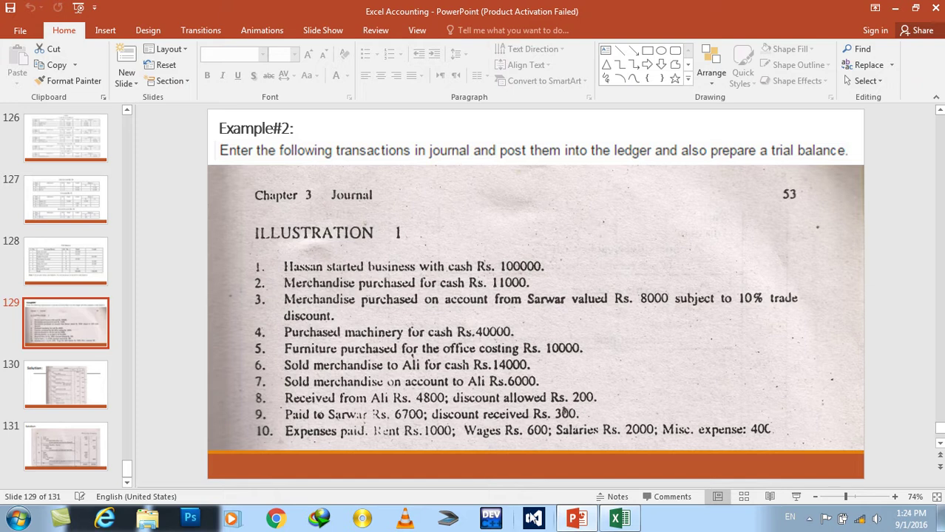
{"action": "left_click", "coordinate": [619, 519]}
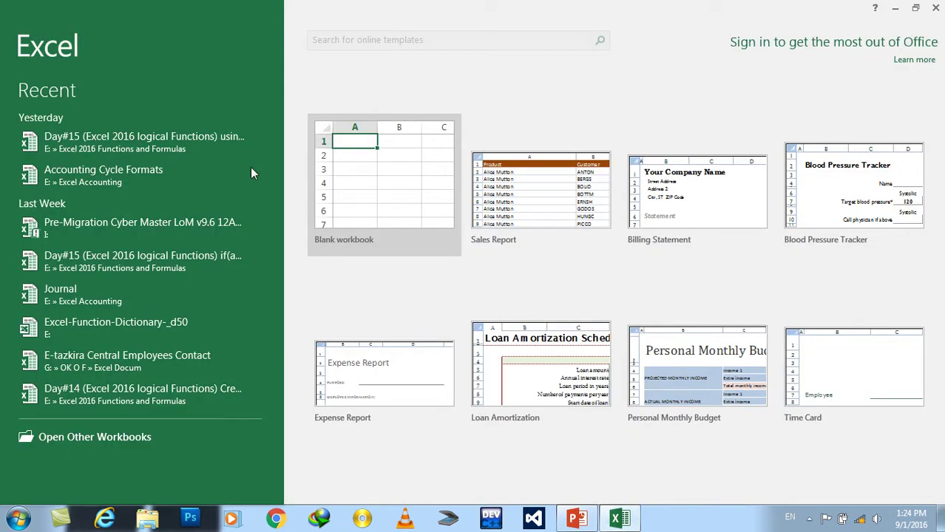
{"action": "left_click", "coordinate": [98, 180]}
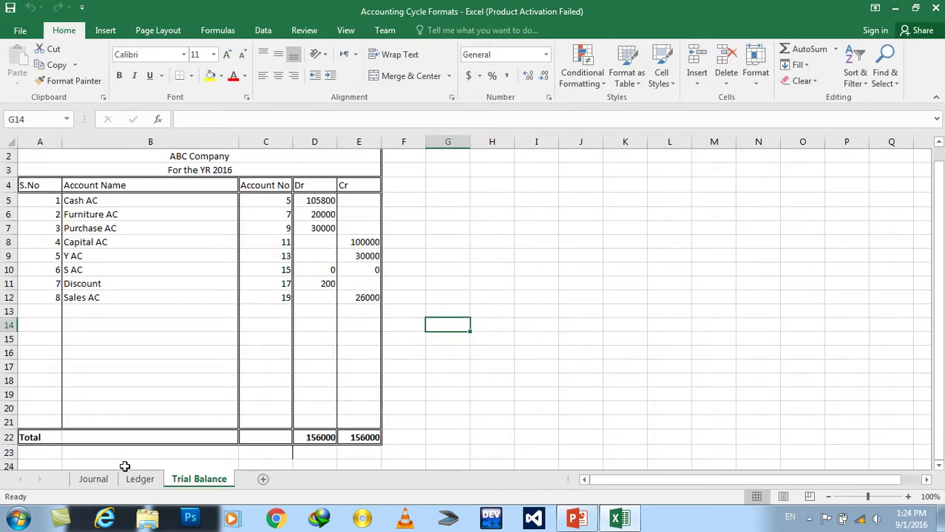
- Copy the Journal sheet to the end of the workbook as Journal (2)
{"action": "left_click", "coordinate": [93, 483]}
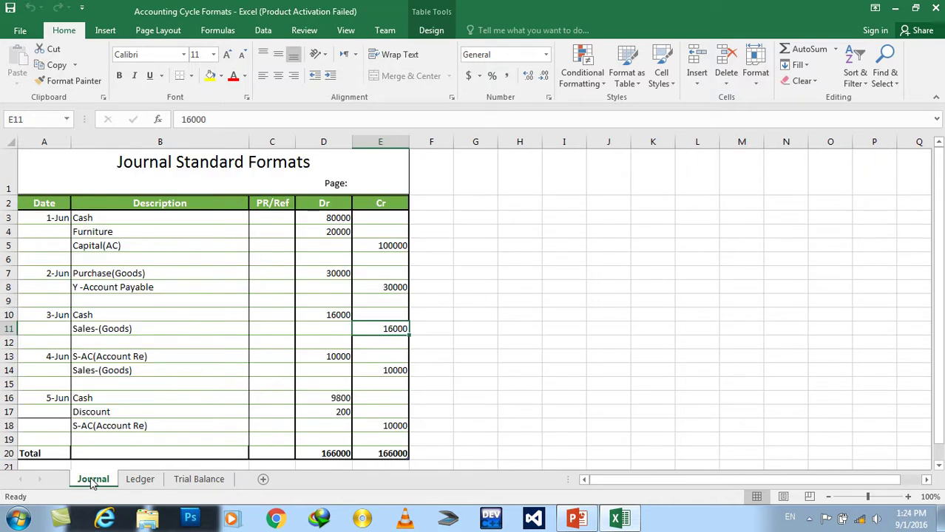
{"action": "right_click", "coordinate": [92, 482]}
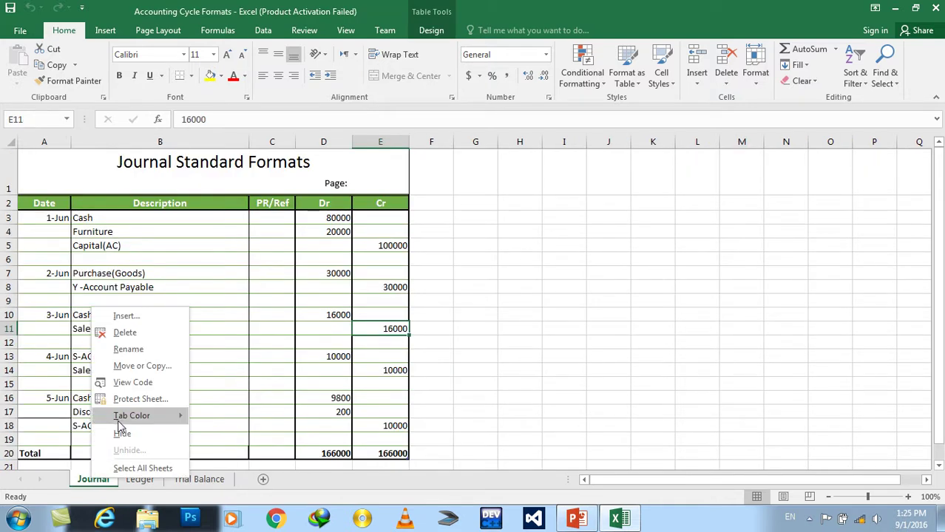
{"action": "left_click", "coordinate": [145, 365]}
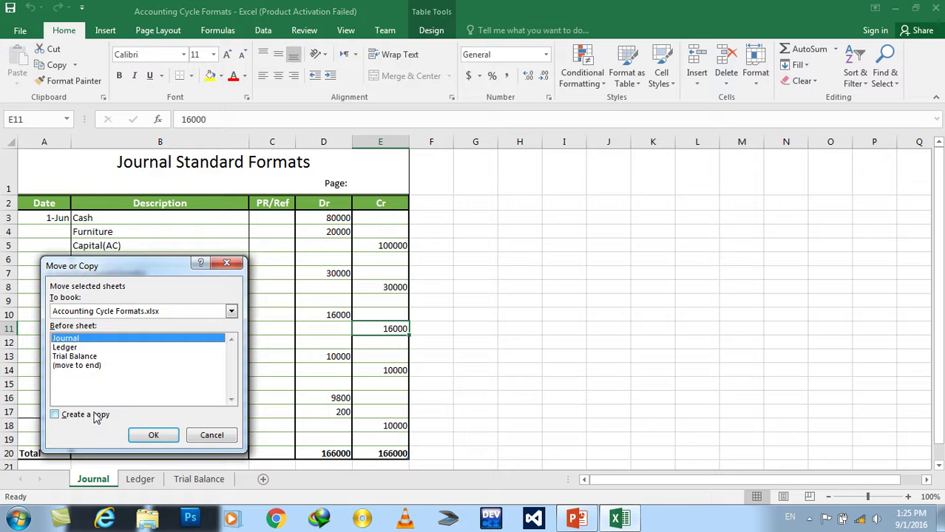
{"action": "left_click", "coordinate": [95, 417]}
{"action": "left_click", "coordinate": [91, 365]}
{"action": "left_click", "coordinate": [153, 436]}
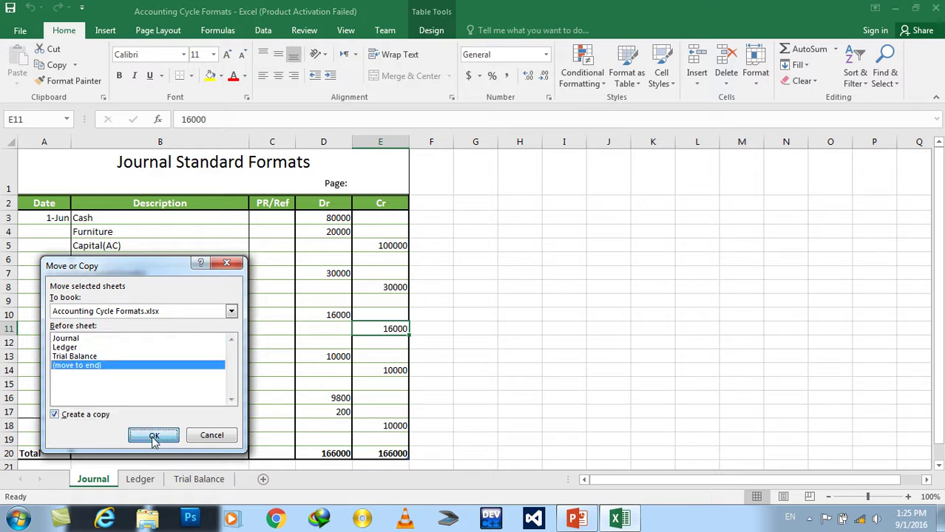
- Copy the Ledger sheet to the end of the workbook as Ledger (2)
{"action": "left_click", "coordinate": [141, 482]}
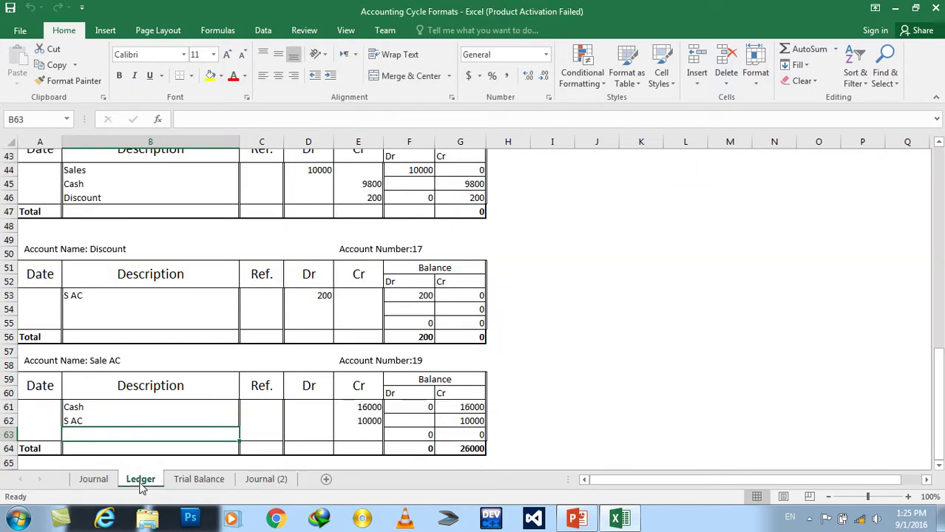
{"action": "right_click", "coordinate": [141, 482]}
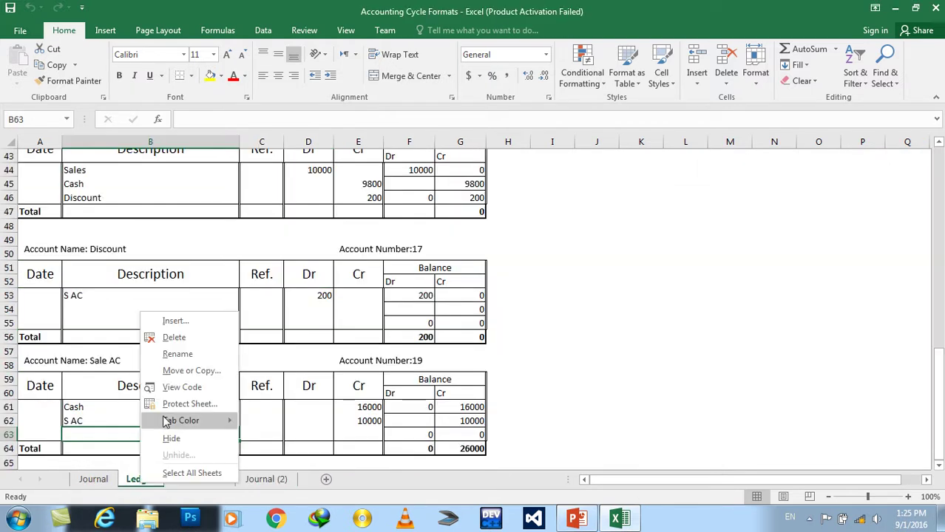
{"action": "left_click", "coordinate": [191, 370]}
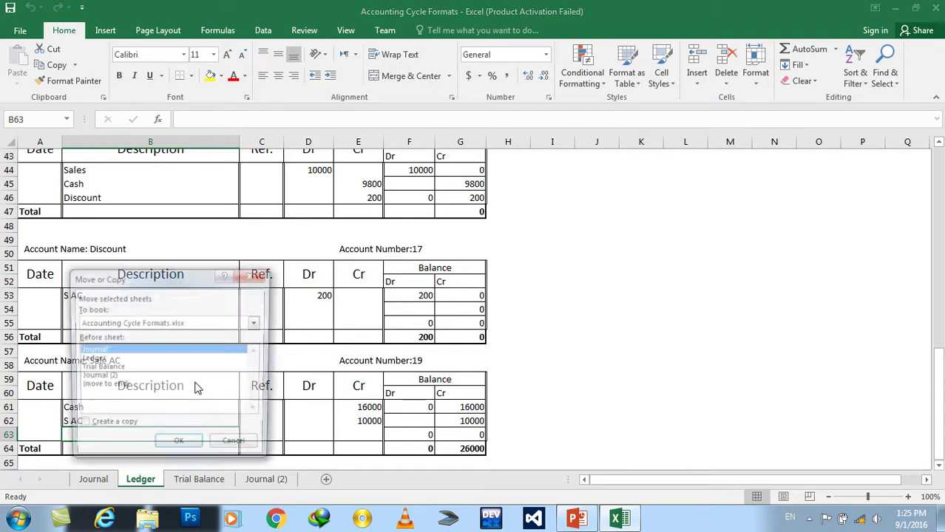
{"action": "left_click", "coordinate": [109, 386]}
{"action": "left_click", "coordinate": [179, 447]}
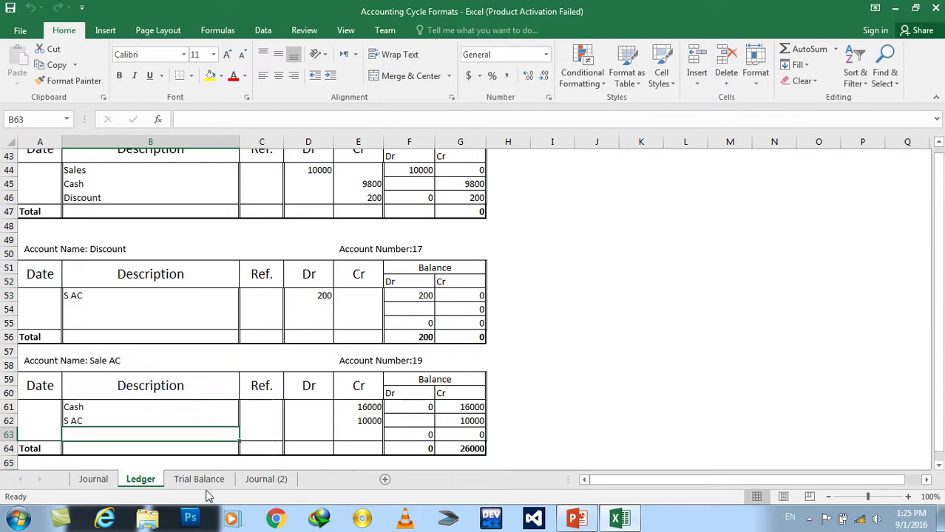
- Copy the Trial Balance sheet to the end as Trial Balance (2)
{"action": "left_click", "coordinate": [196, 480]}
{"action": "right_click", "coordinate": [196, 481]}
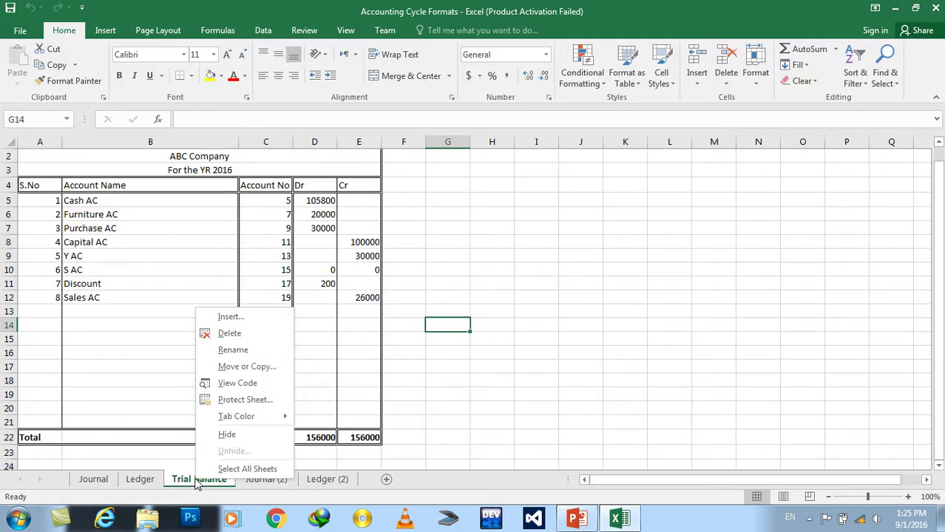
{"action": "left_click", "coordinate": [232, 365]}
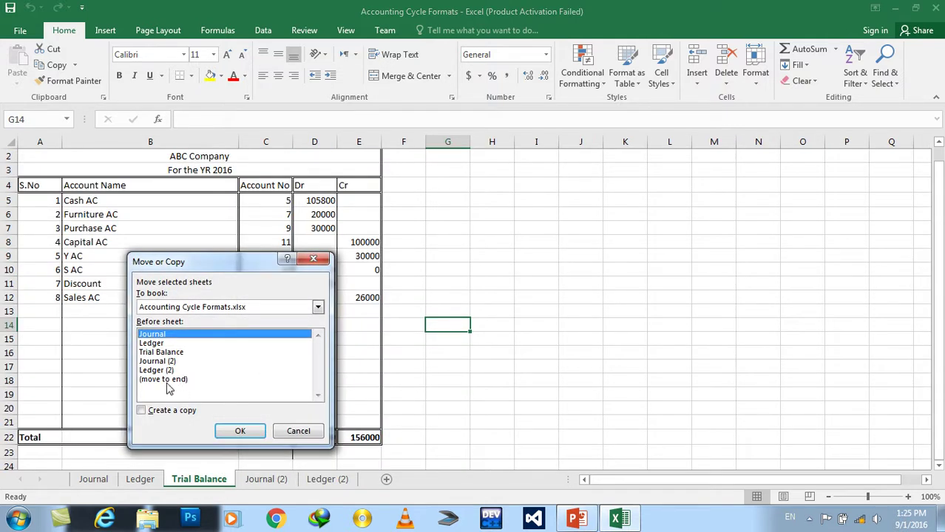
{"action": "left_click", "coordinate": [165, 380]}
{"action": "left_click", "coordinate": [174, 411]}
{"action": "left_click", "coordinate": [241, 431]}
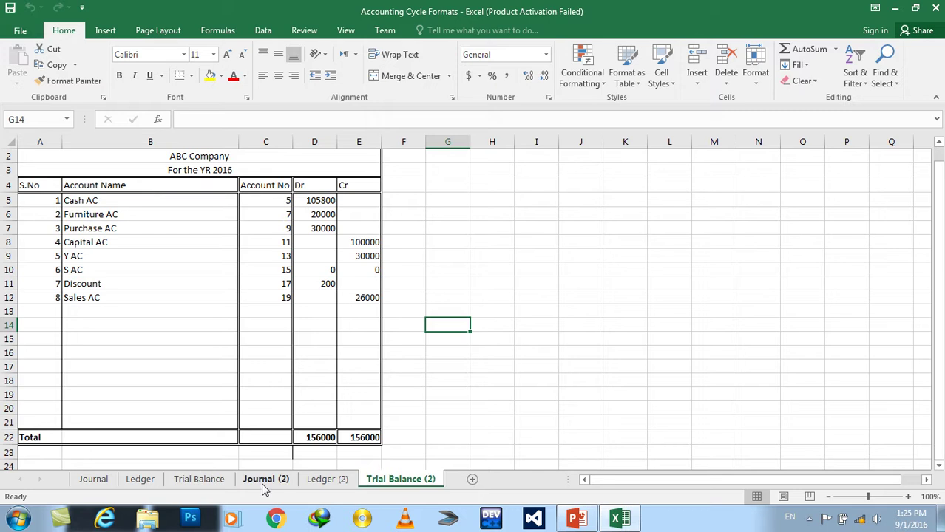
{"action": "left_click", "coordinate": [263, 485]}
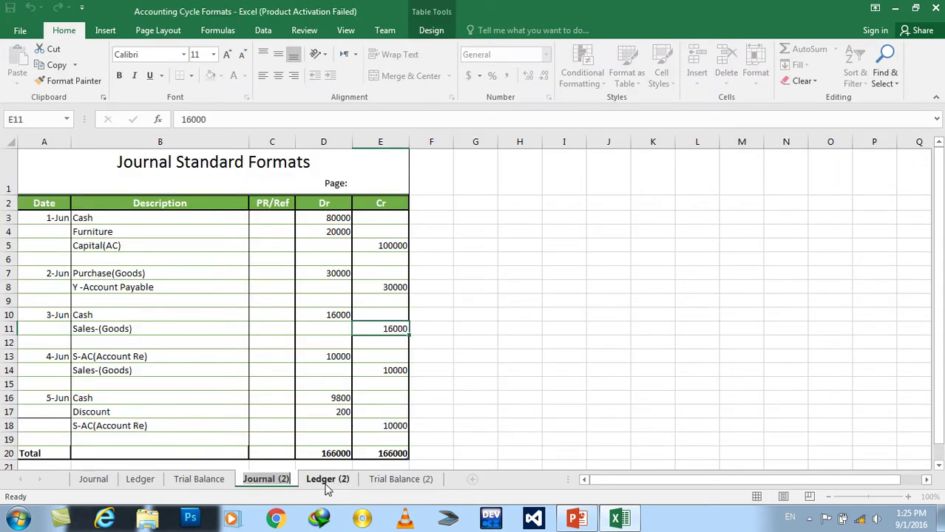
- Clear descriptions B3:B19, amounts D3:E19 and dates A3:A18 on Journal (2)
{"action": "left_click", "coordinate": [327, 483]}
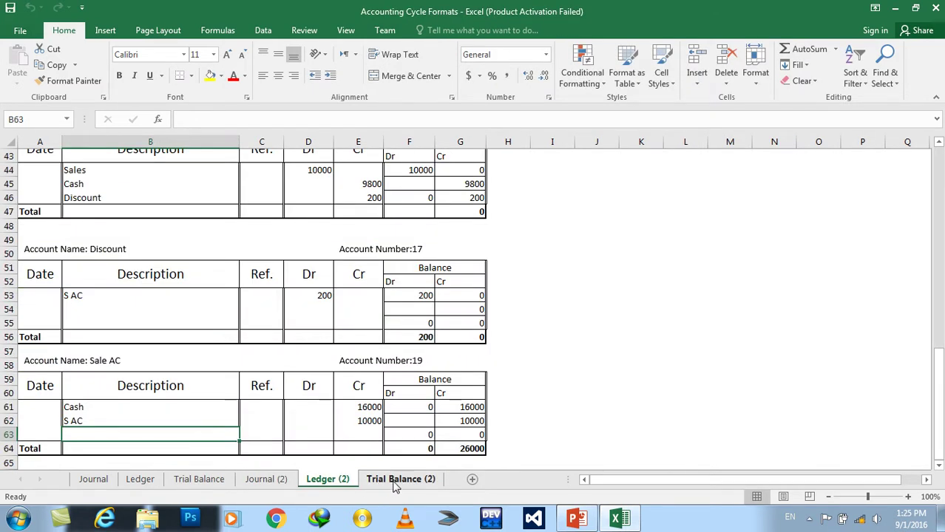
{"action": "left_click", "coordinate": [395, 482]}
{"action": "left_click", "coordinate": [259, 482]}
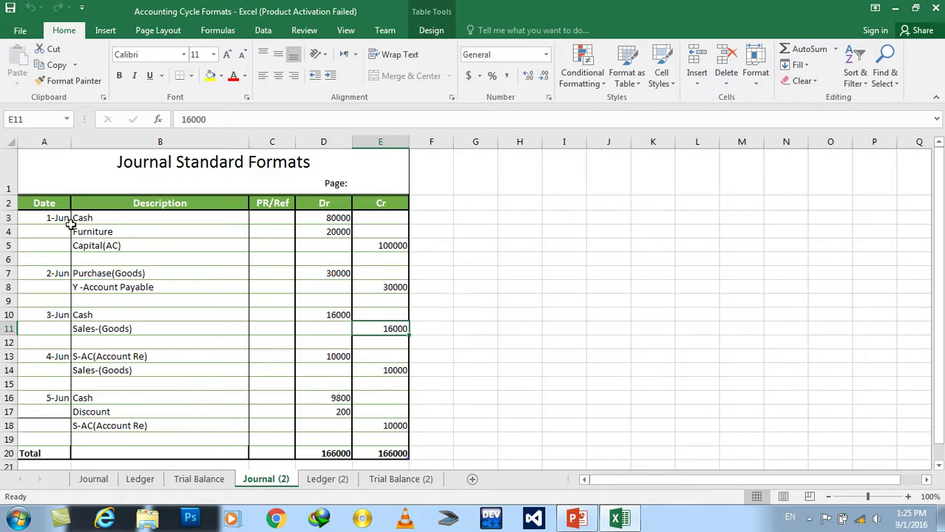
{"action": "left_click_drag", "start_coordinate": [70, 224], "coordinate": [166, 439]}
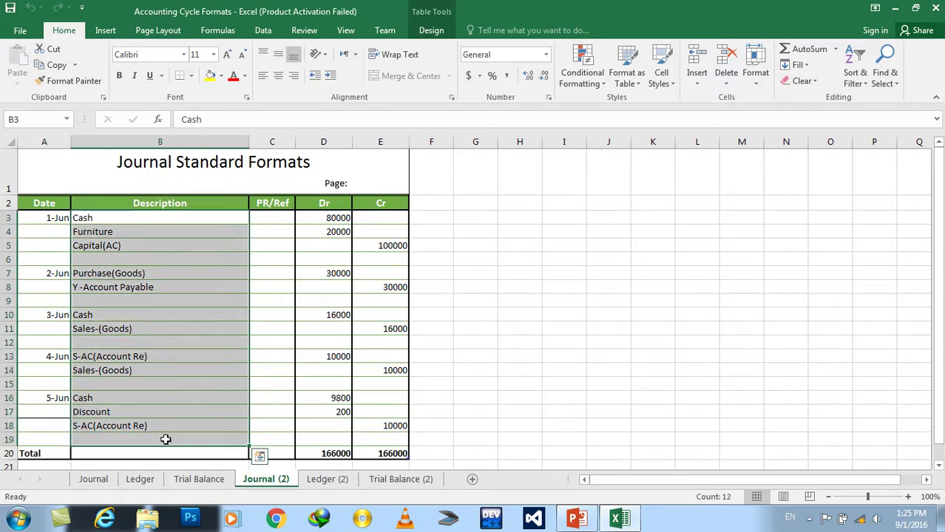
{"action": "key", "text": "Delete"}
{"action": "left_click_drag", "start_coordinate": [326, 217], "coordinate": [389, 433]}
{"action": "key", "text": "Delete"}
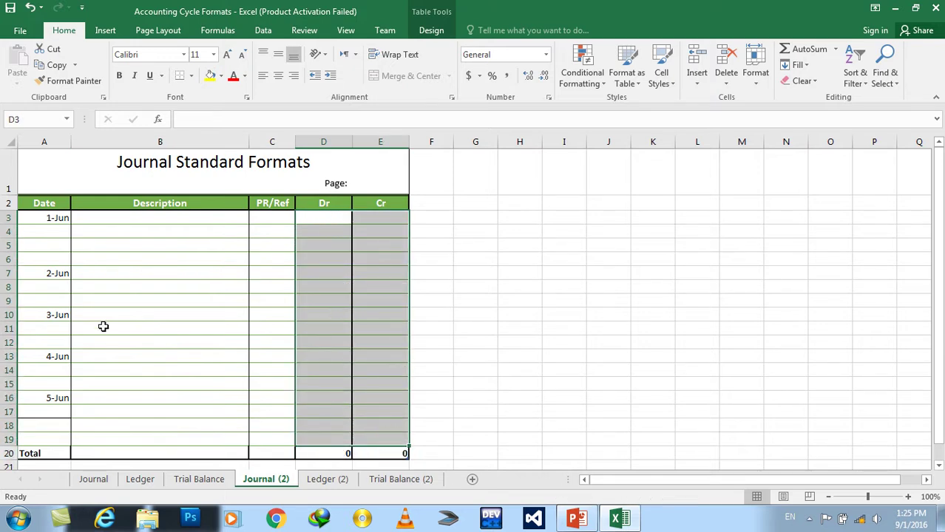
{"action": "left_click_drag", "start_coordinate": [53, 219], "coordinate": [54, 426]}
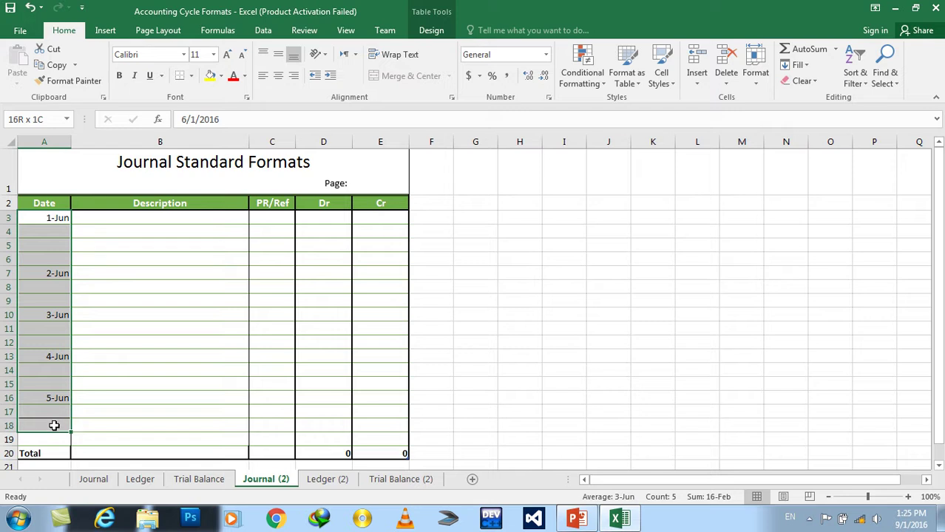
{"action": "key", "text": "Delete"}
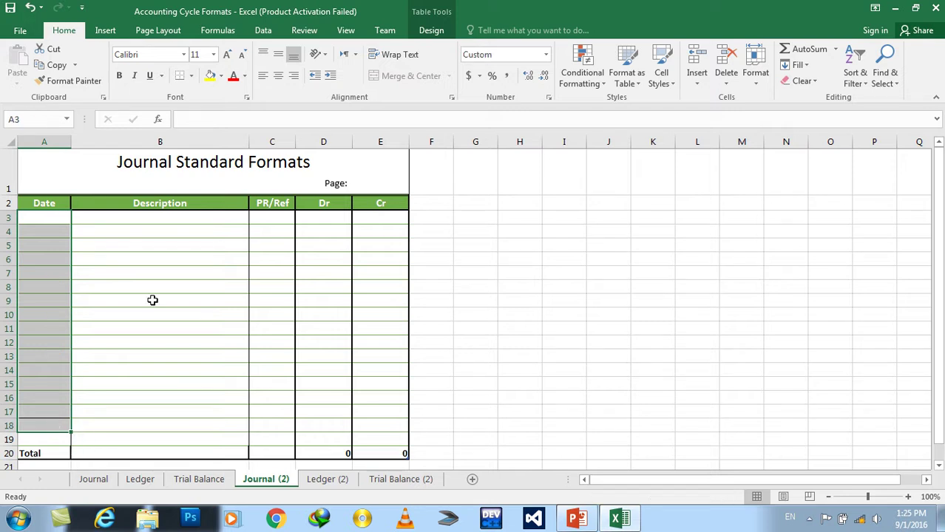
{"action": "left_click", "coordinate": [152, 299]}
- Review the Example#2 transactions slide alongside the empty Journal (2)
{"action": "left_click", "coordinate": [576, 518]}
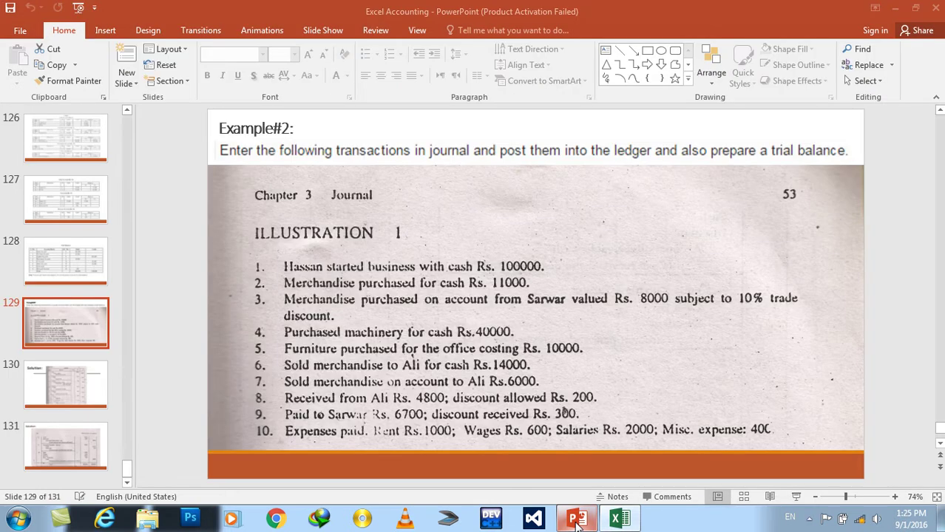
{"action": "left_click", "coordinate": [576, 518]}
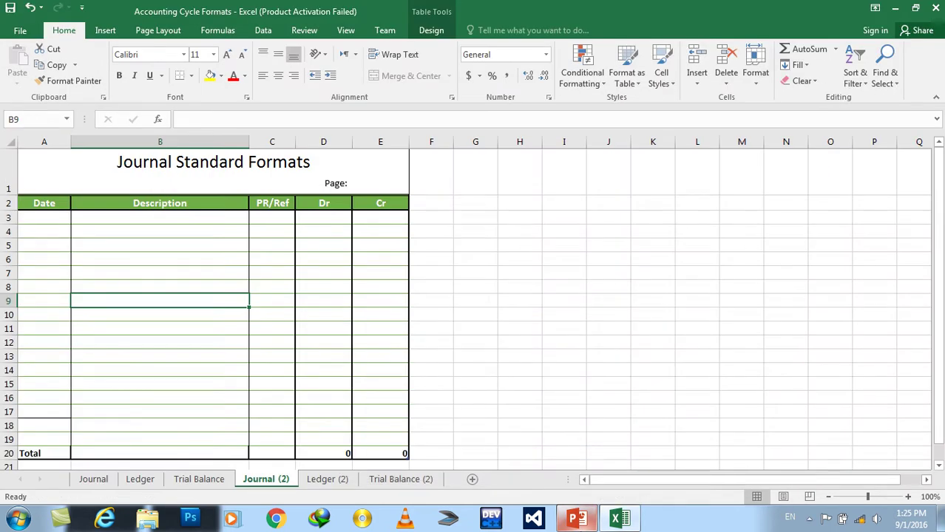
{"action": "left_click", "coordinate": [576, 519]}
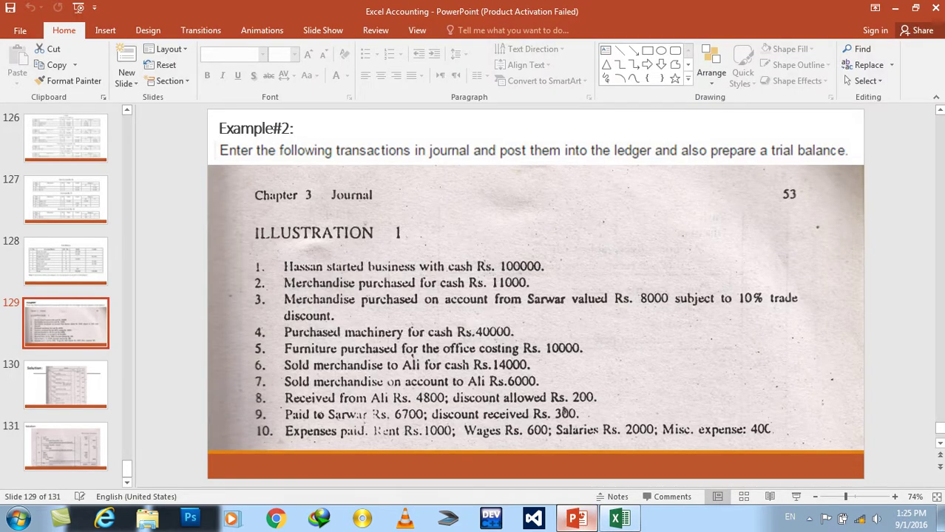
{"action": "left_click", "coordinate": [576, 518]}
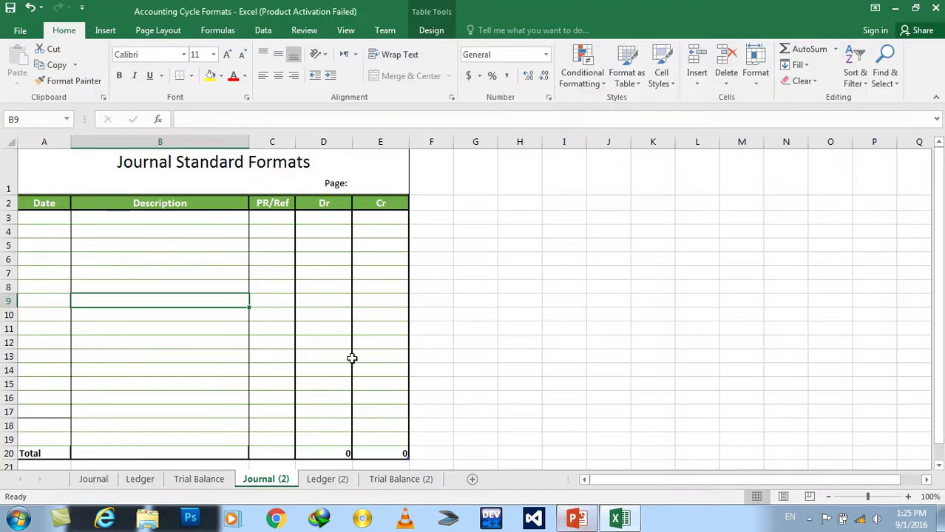
- Journalise 1-June: Cash Dr 100000, owner's capital account Cr 100000
{"action": "left_click", "coordinate": [65, 220]}
{"action": "type", "text": "1-June"}
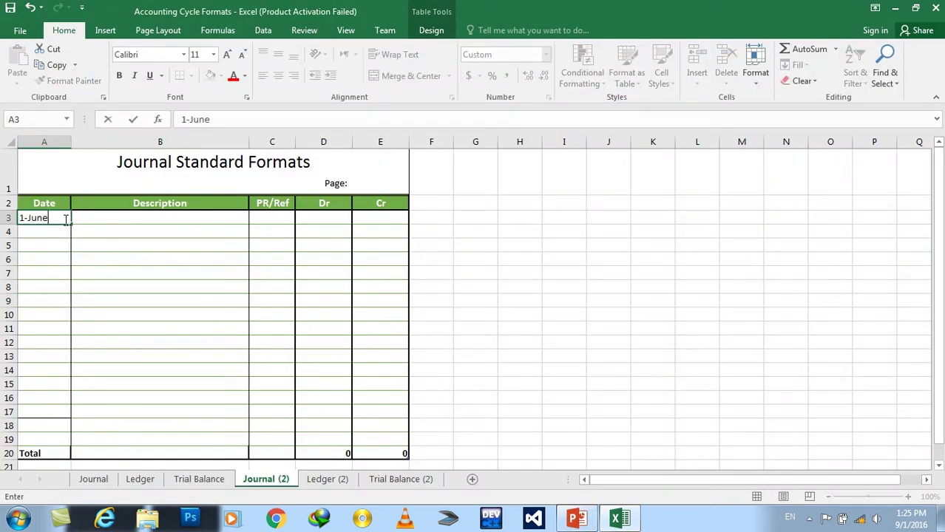
{"action": "key", "text": "Tab"}
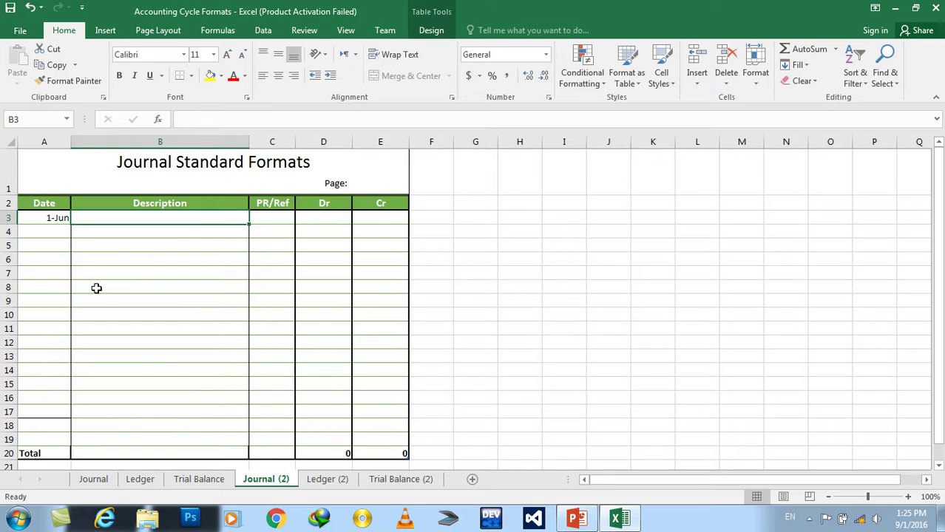
{"action": "type", "text": "Cash"}
{"action": "key", "text": "Return"}
{"action": "type", "text": "Capital-Hassan"}
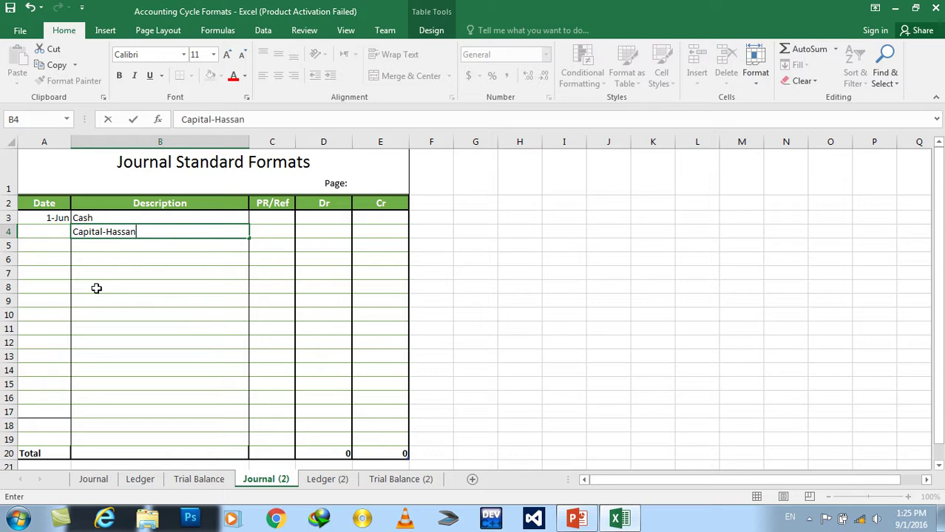
{"action": "key", "text": "Tab"}
{"action": "key", "text": "Tab"}
{"action": "key", "text": "Up"}
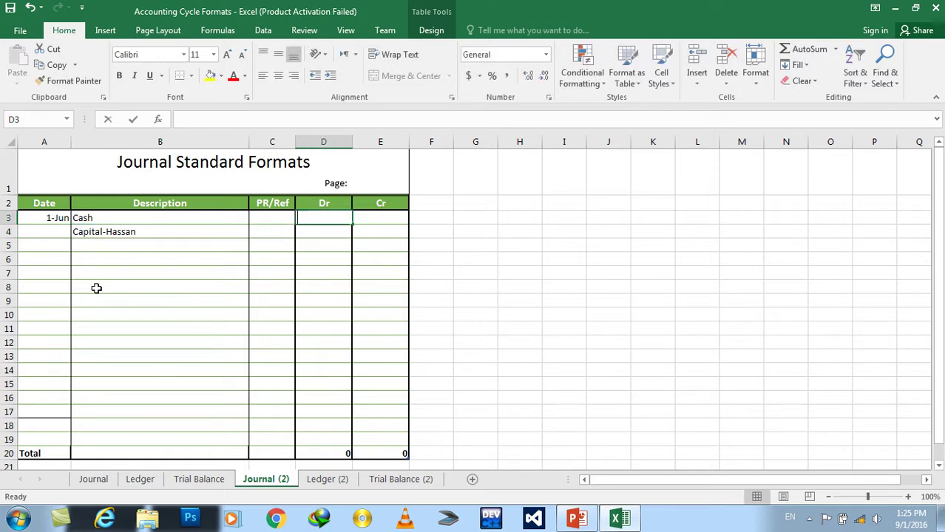
{"action": "type", "text": "10000"}
{"action": "key", "text": "Return"}
{"action": "key", "text": "Tab"}
{"action": "type", "text": "100000"}
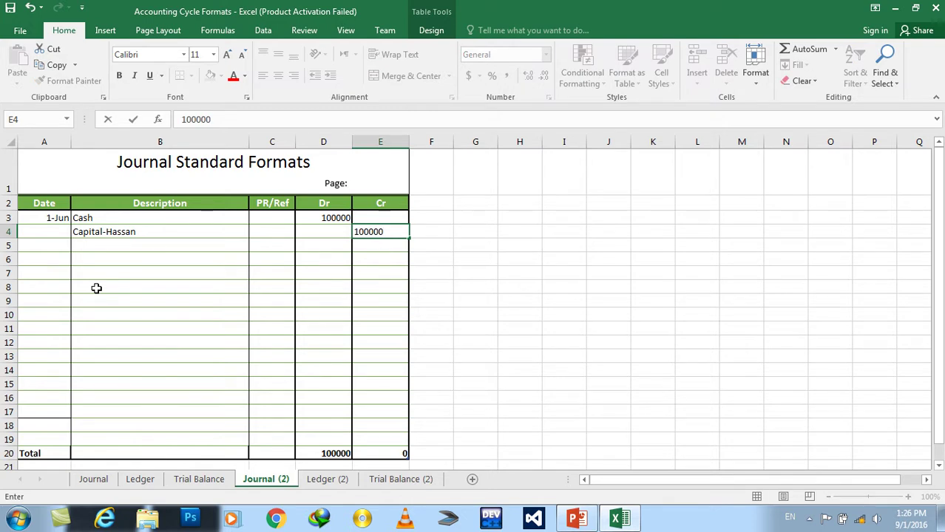
{"action": "key", "text": "Return"}
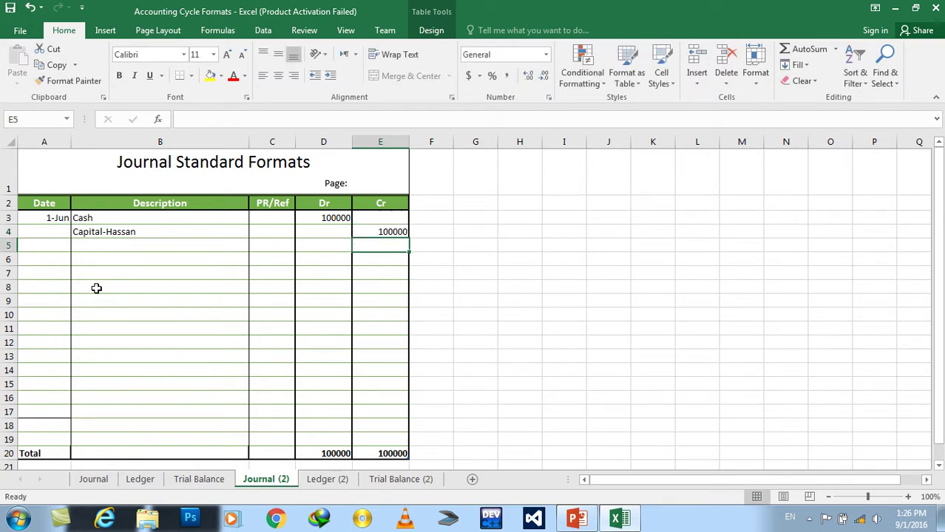
- Date the next entry 2-Jun in A6 and bring back the Example#2 slide
{"action": "left_click", "coordinate": [57, 258]}
{"action": "type", "text": "2"}
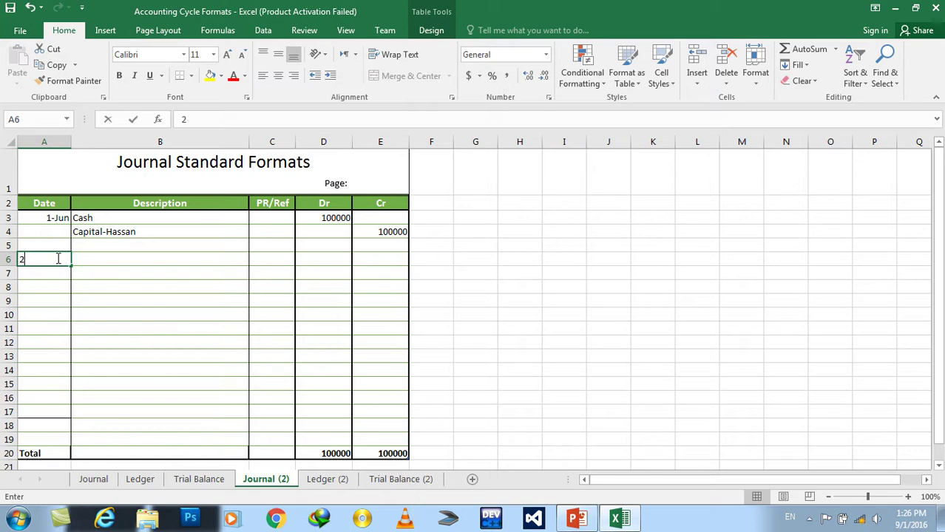
{"action": "type", "text": "-Jun"}
{"action": "key", "text": "Return"}
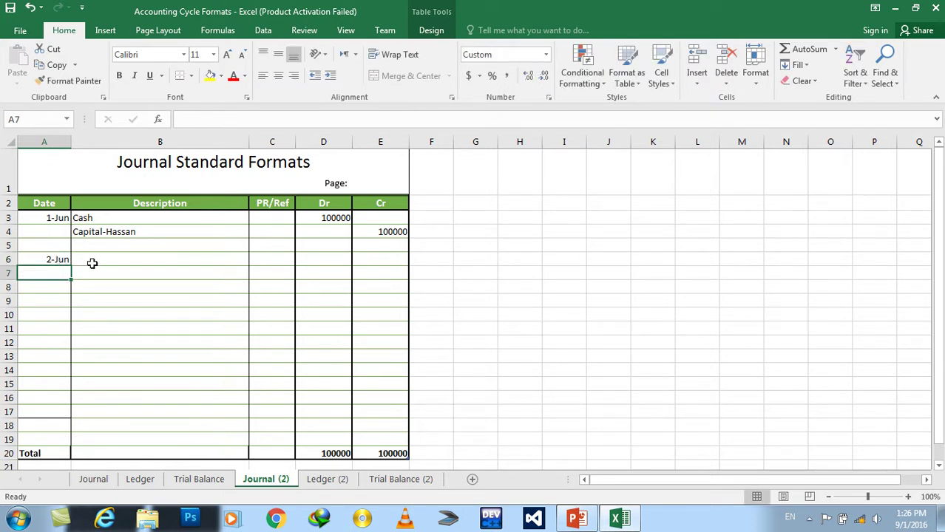
{"action": "left_click", "coordinate": [579, 522]}
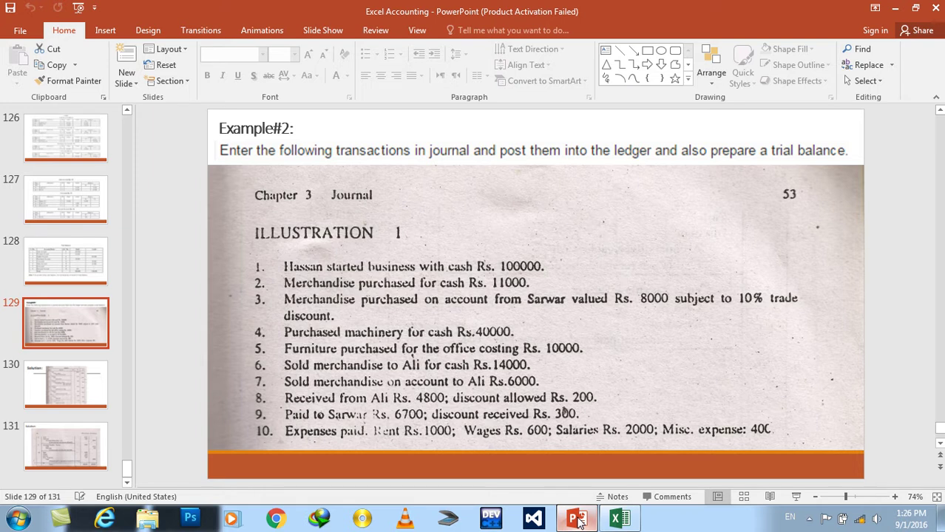
- Debit Purchase-Merchandise 11000 in row 6 of the journal
{"action": "left_click", "coordinate": [579, 521]}
{"action": "key", "text": "Right"}
{"action": "key", "text": "Up"}
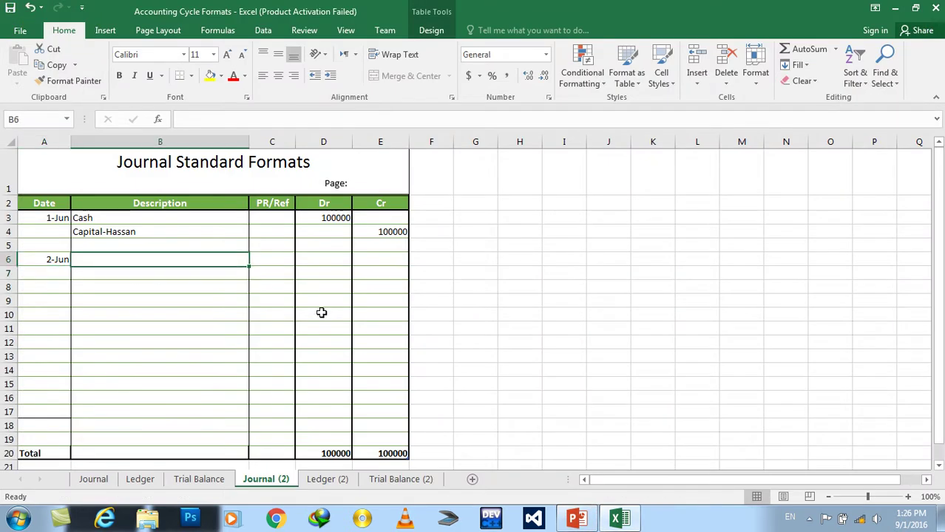
{"action": "type", "text": "Mu"}
{"action": "key", "text": "BackSpace"}
{"action": "key", "text": "BackSpace"}
{"action": "type", "text": "Purchase-M"}
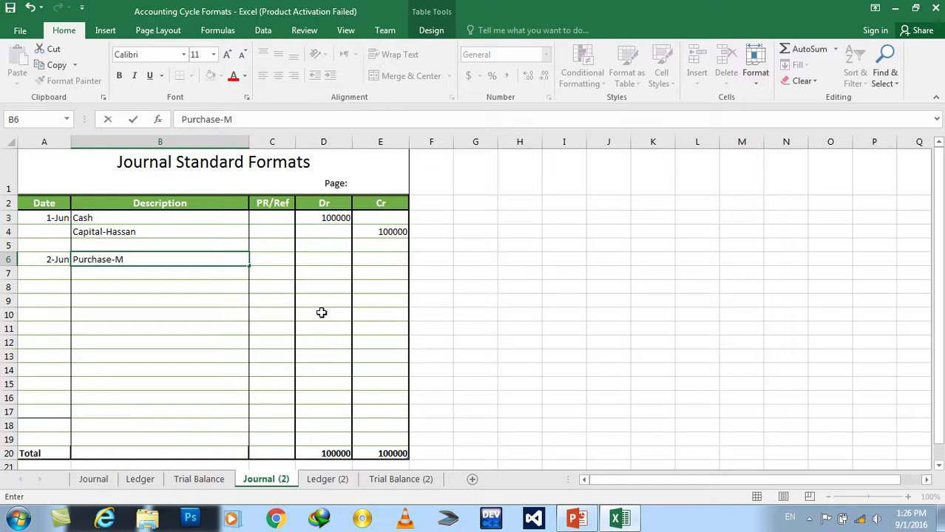
{"action": "type", "text": "rcha"}
{"action": "type", "text": "nd"}
{"action": "key", "text": "BackSpace"}
{"action": "key", "text": "BackSpace"}
{"action": "type", "text": "dise"}
{"action": "key", "text": "Tab"}
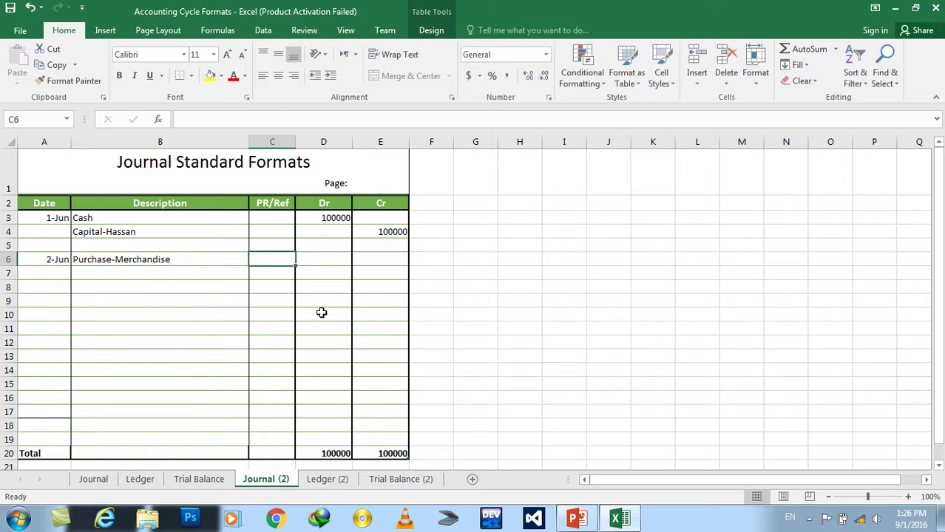
{"action": "key", "text": "Tab"}
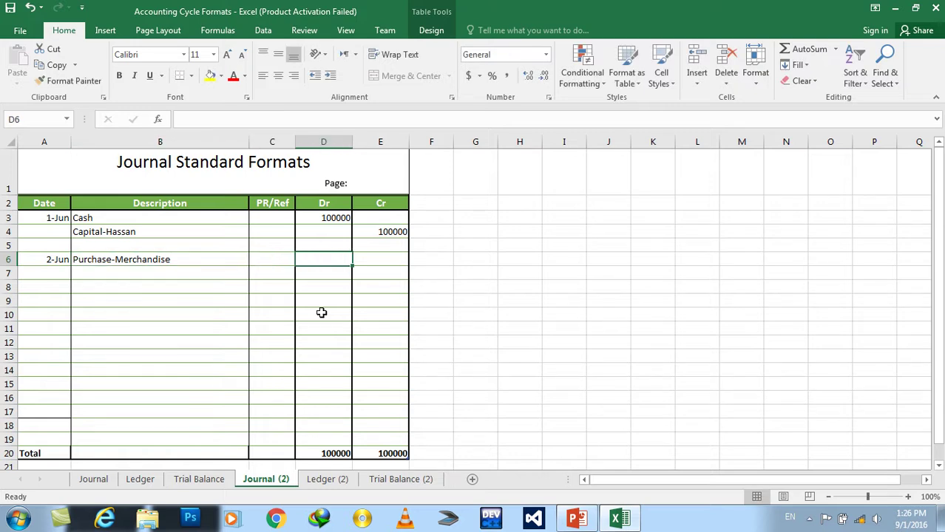
{"action": "left_click", "coordinate": [574, 521]}
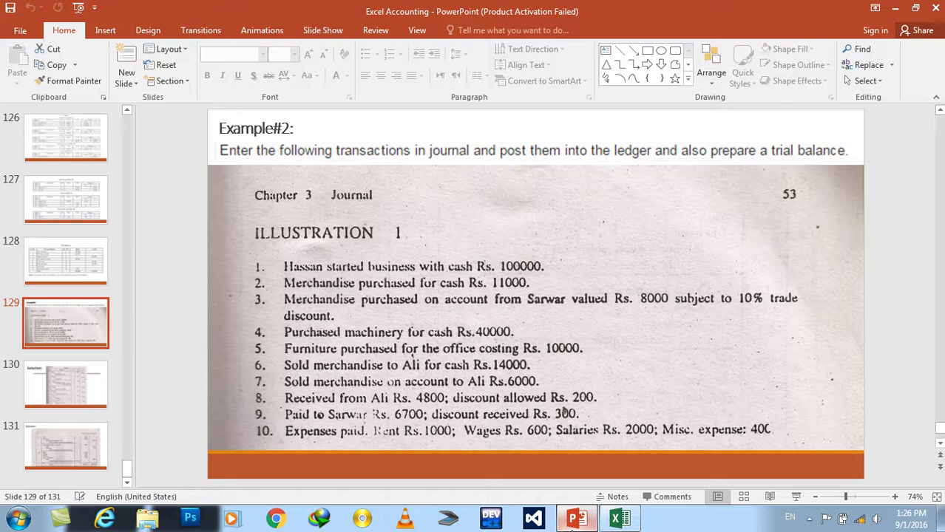
{"action": "left_click", "coordinate": [574, 521]}
{"action": "type", "text": "11000"}
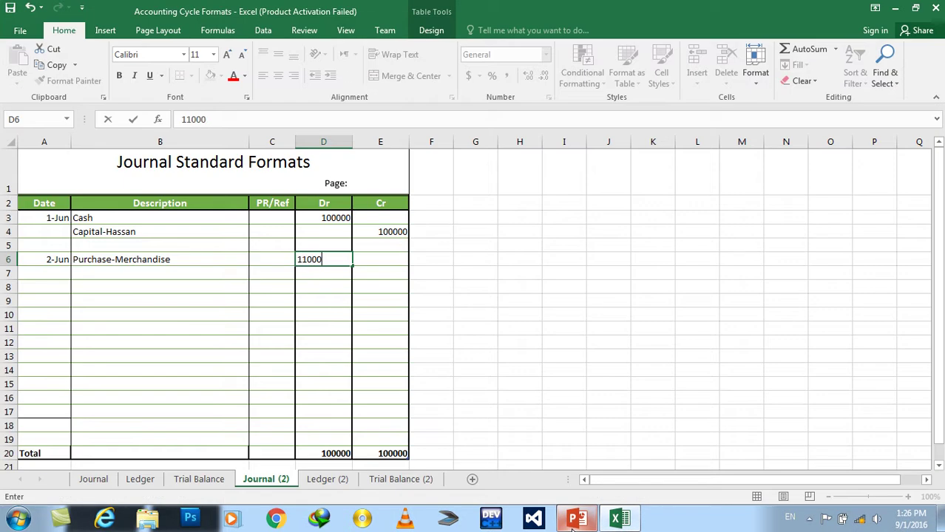
{"action": "key", "text": "Return"}
- Credit Cash 11000 in row 7, correcting the mistyped 10000
{"action": "type", "text": "Cash"}
{"action": "key", "text": "ctrl+Return"}
{"action": "key", "text": "Right"}
{"action": "key", "text": "Right"}
{"action": "key", "text": "Right"}
{"action": "type", "text": "10000"}
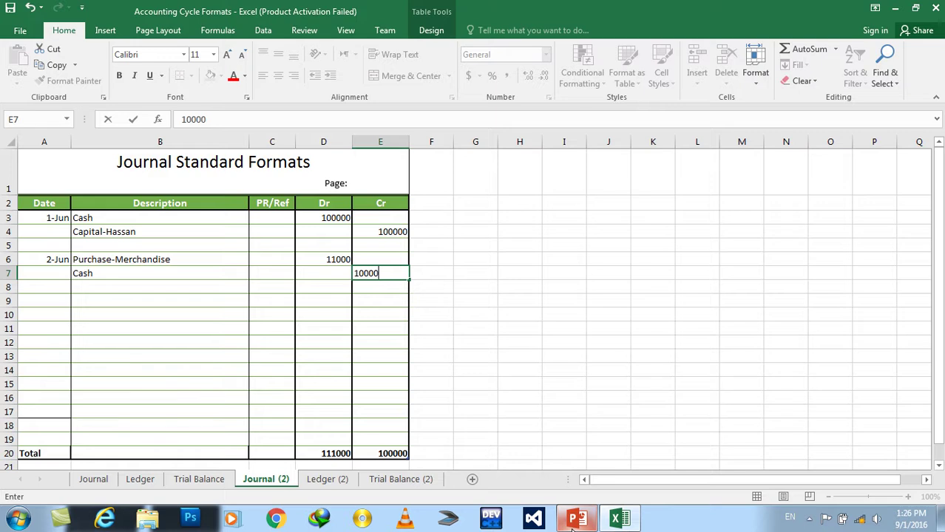
{"action": "key", "text": "Return"}
{"action": "key", "text": "Up"}
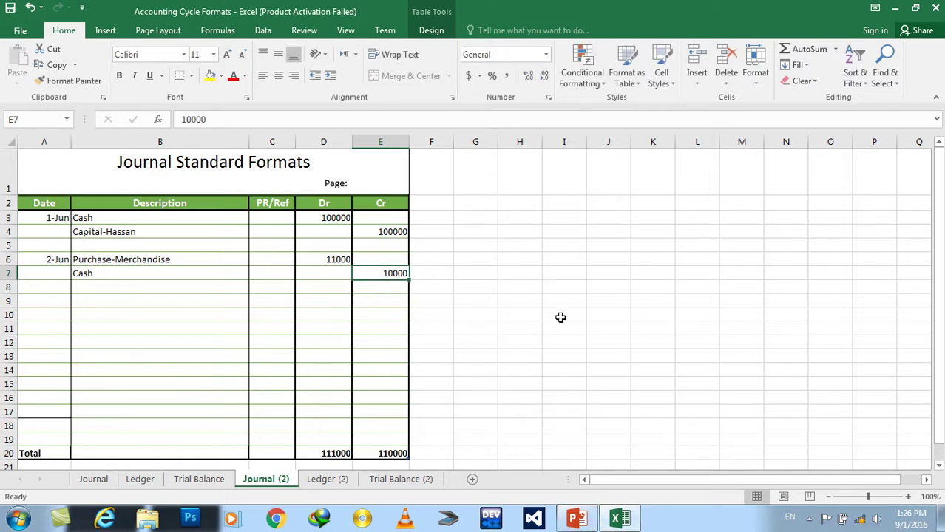
{"action": "type", "text": "11000"}
{"action": "key", "text": "Return"}
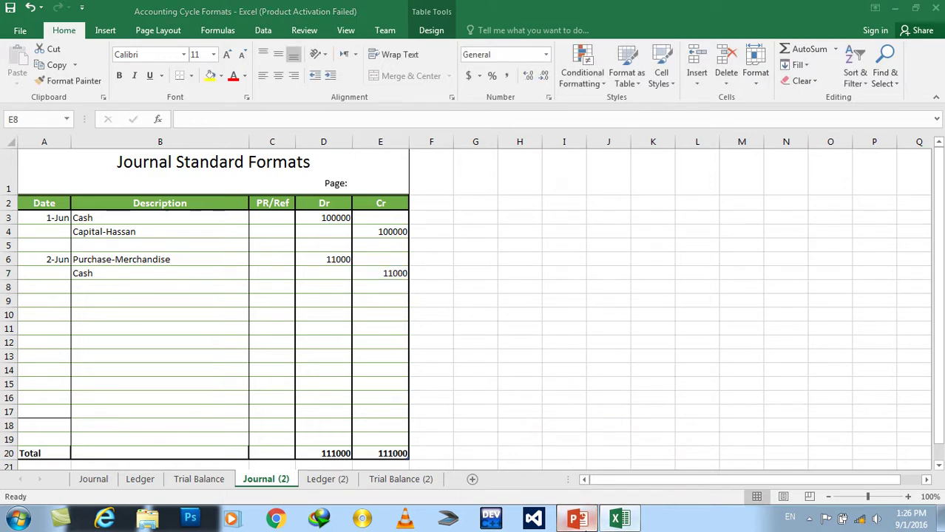
{"action": "left_click", "coordinate": [577, 518]}
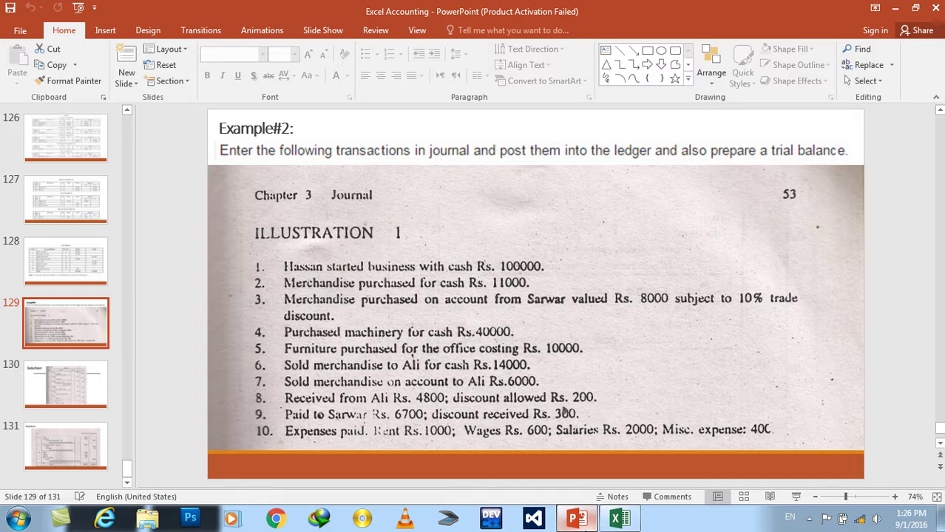
{"action": "left_click", "coordinate": [620, 519]}
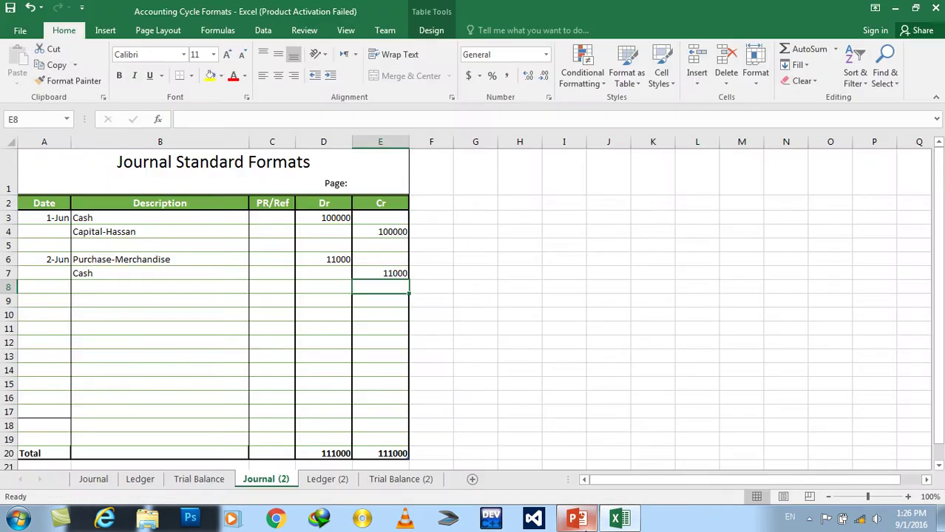
- Enter the 3-Jun date with Purchase-Merchandise as the description in row 9
{"action": "left_click", "coordinate": [58, 300]}
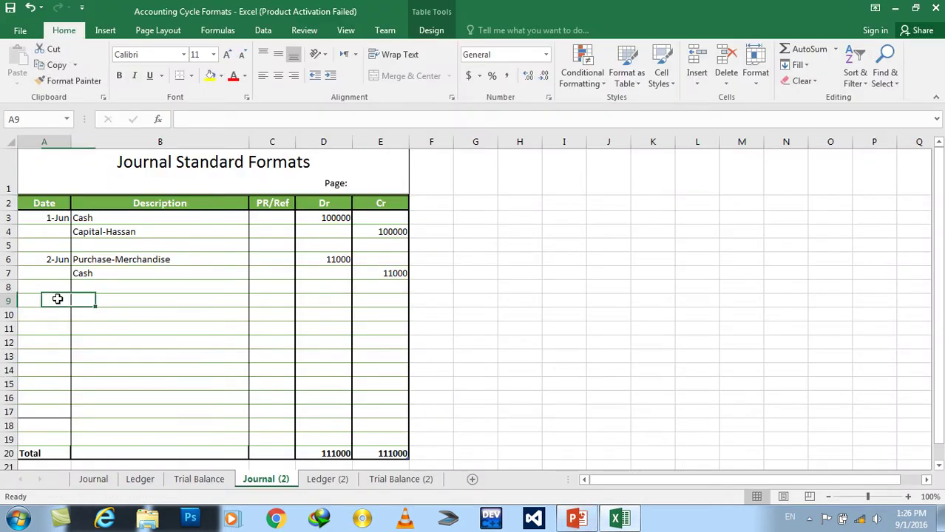
{"action": "type", "text": "2-"}
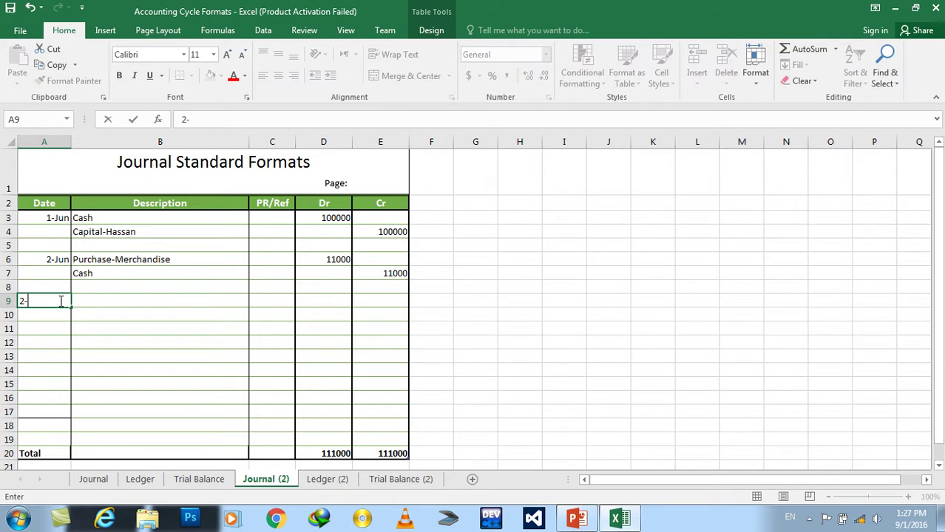
{"action": "type", "text": "Jun"}
{"action": "key", "text": "Tab"}
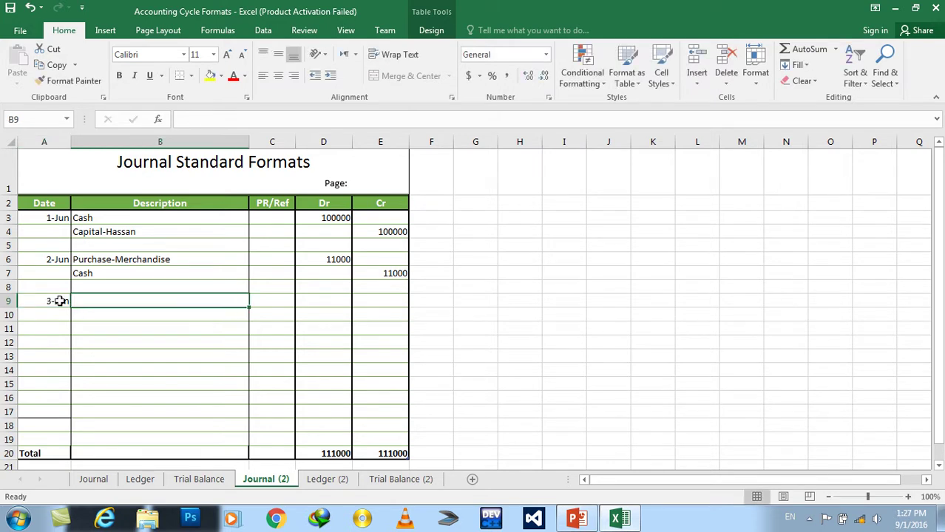
{"action": "type", "text": "W"}
{"action": "key", "text": "BackSpace"}
{"action": "type", "text": "Pru"}
{"action": "key", "text": "BackSpace"}
{"action": "key", "text": "BackSpace"}
{"action": "type", "text": "urchase-Merchandise"}
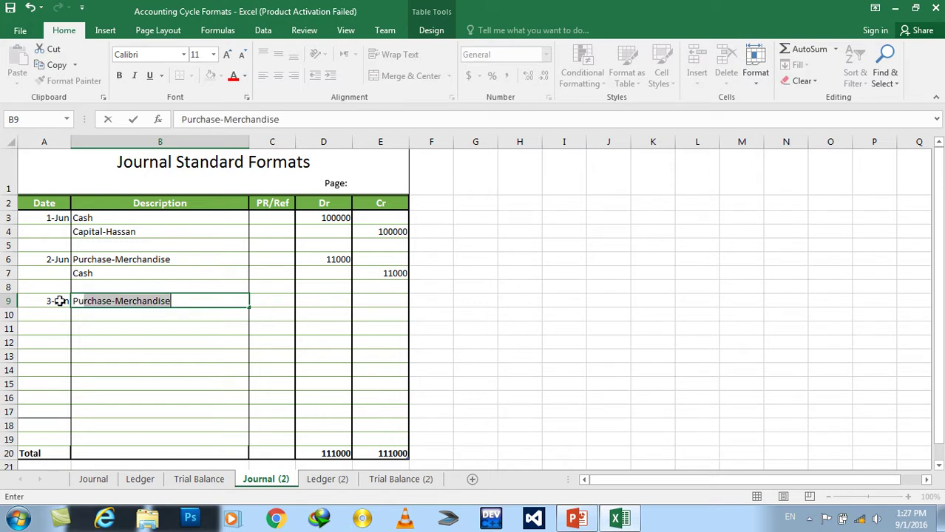
{"action": "key", "text": "Tab"}
{"action": "key", "text": "Tab"}
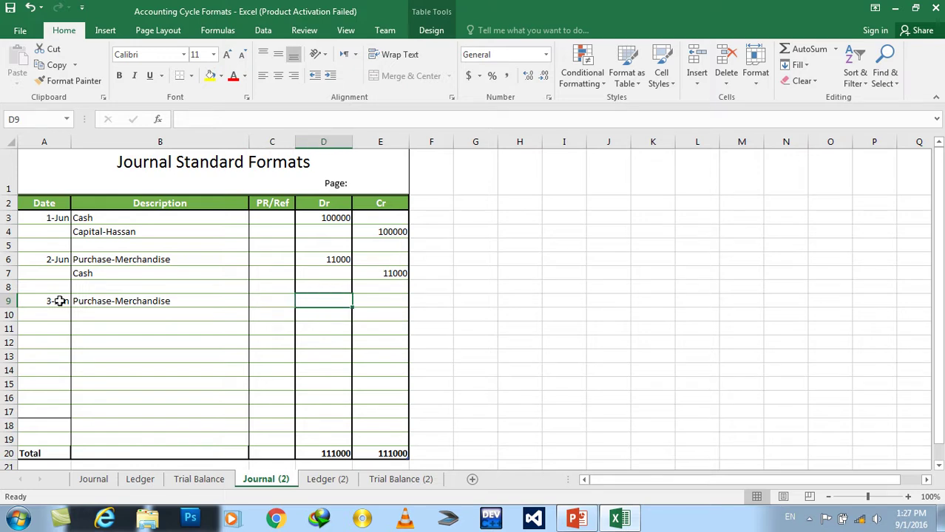
- Set the Purchase-Merchandise debit to 7200, replacing the 8000 first entered
{"action": "type", "text": "8000"}
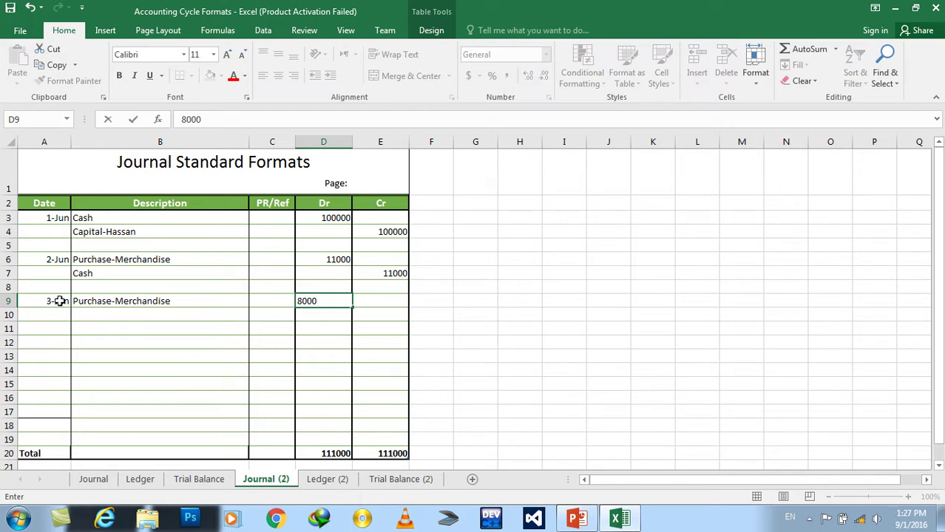
{"action": "key", "text": "Return"}
{"action": "key", "text": "Left"}
{"action": "key", "text": "Left"}
{"action": "key", "text": "Right"}
{"action": "key", "text": "Up"}
{"action": "key", "text": "Right"}
{"action": "key", "text": "Up"}
{"action": "key", "text": "Down"}
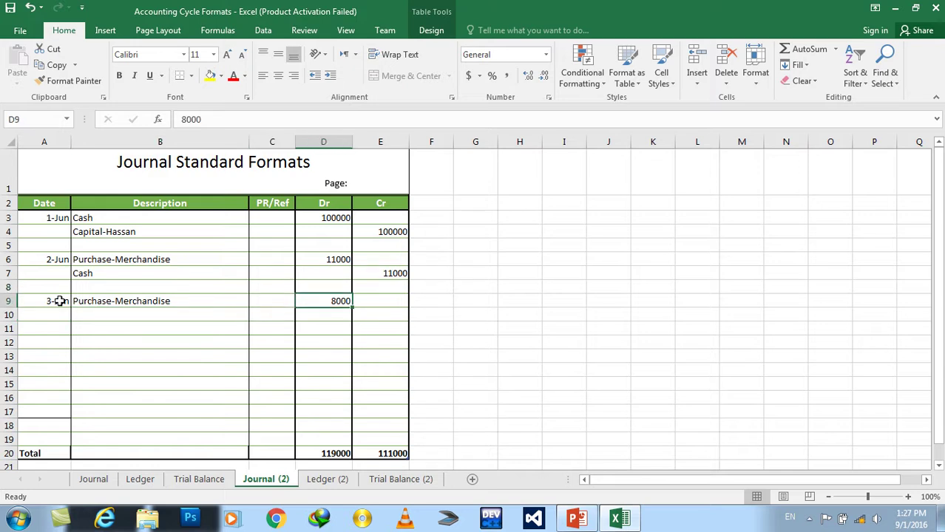
{"action": "type", "text": "7200"}
{"action": "key", "text": "Return"}
- Credit Account Payable 7200 in row 10
{"action": "key", "text": "Right"}
{"action": "key", "text": "Right"}
{"action": "key", "text": "Right"}
{"action": "key", "text": "Right"}
{"action": "key", "text": "Up"}
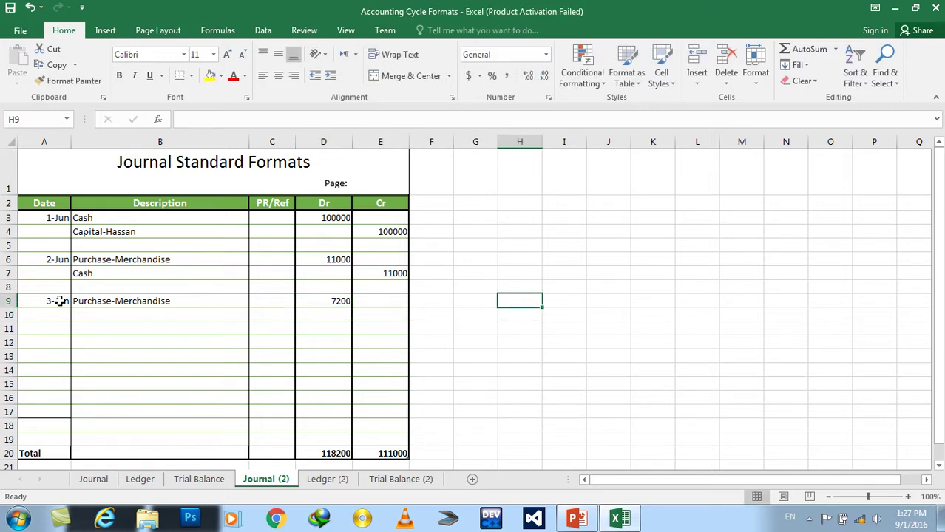
{"action": "key", "text": "Down"}
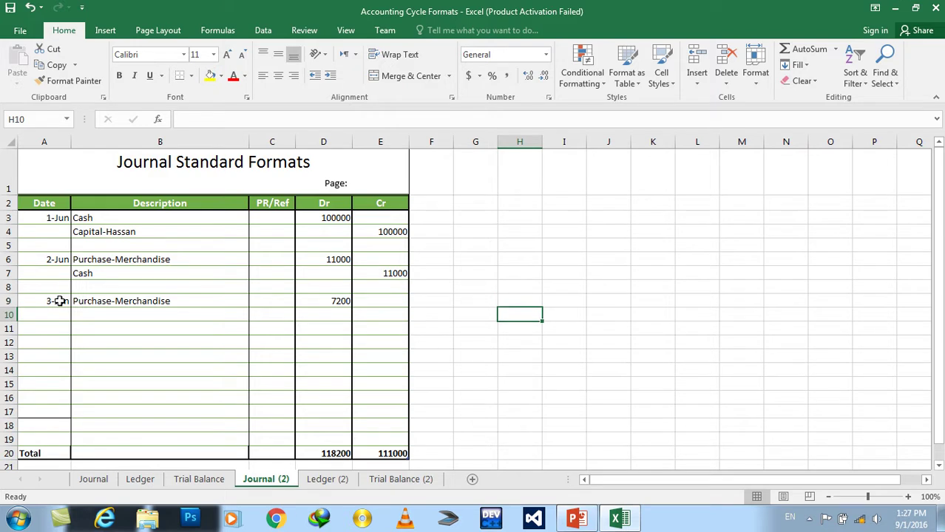
{"action": "key", "text": "Left"}
{"action": "key", "text": "Left"}
{"action": "key", "text": "Left"}
{"action": "key", "text": "Left"}
{"action": "key", "text": "Left"}
{"action": "key", "text": "Left"}
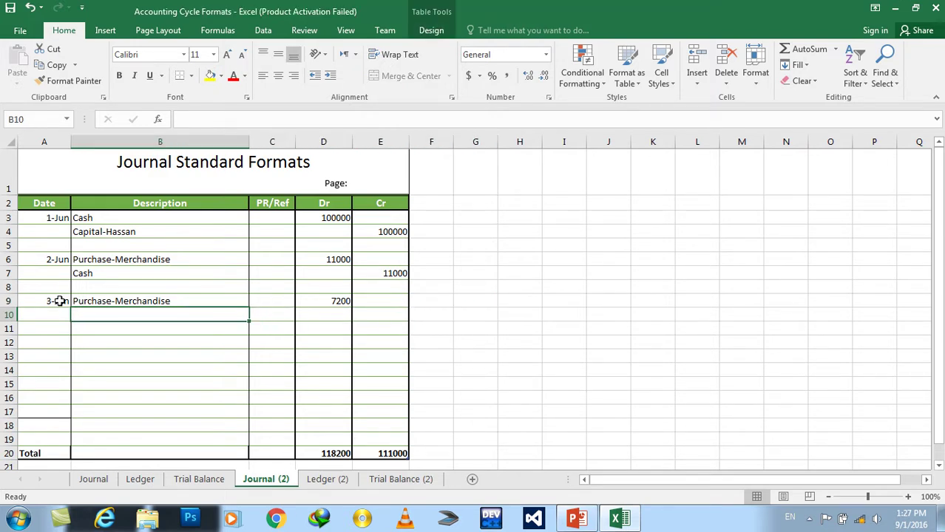
{"action": "key", "text": "Right"}
{"action": "key", "text": "Up"}
{"action": "key", "text": "Right"}
{"action": "key", "text": "Down"}
{"action": "key", "text": "Left"}
{"action": "key", "text": "Left"}
{"action": "type", "text": "Disoun"}
{"action": "key", "text": "Escape"}
{"action": "type", "text": "Acocunt P"}
{"action": "key", "text": "BackSpace"}
{"action": "key", "text": "BackSpace"}
{"action": "key", "text": "BackSpace"}
{"action": "key", "text": "BackSpace"}
{"action": "key", "text": "BackSpace"}
{"action": "key", "text": "BackSpace"}
{"action": "type", "text": "count Pay"}
{"action": "key", "text": "BackSpace"}
{"action": "type", "text": "able"}
{"action": "key", "text": "Tab"}
{"action": "key", "text": "Tab"}
{"action": "key", "text": "Tab"}
{"action": "type", "text": "7200"}
{"action": "key", "text": "Return"}
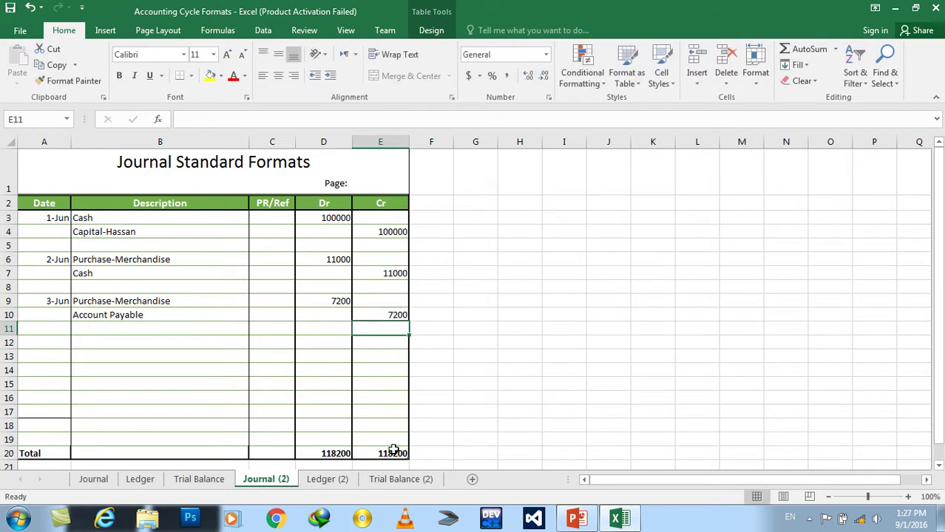
{"action": "left_click", "coordinate": [576, 519]}
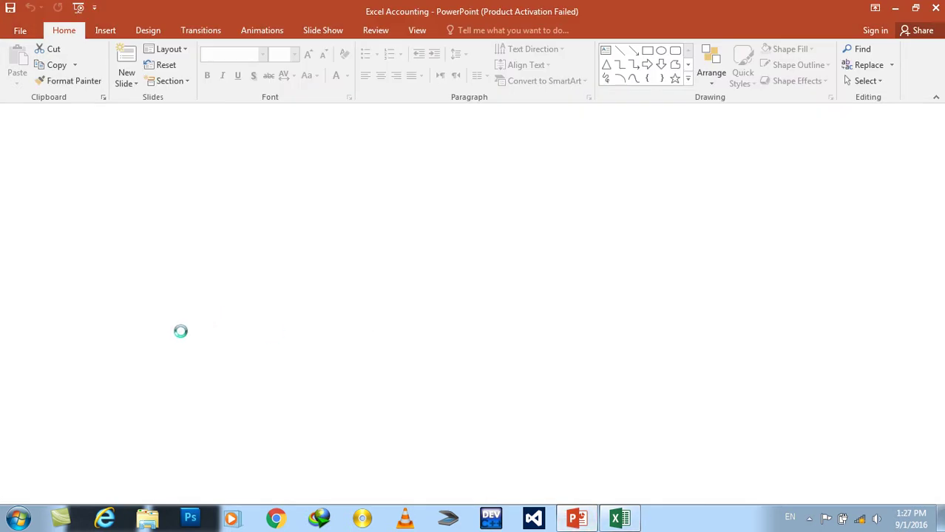
- Compare the Example#2 transactions slide with the Solution journal slide, then select the next date cell in Excel
{"action": "left_click", "coordinate": [582, 520]}
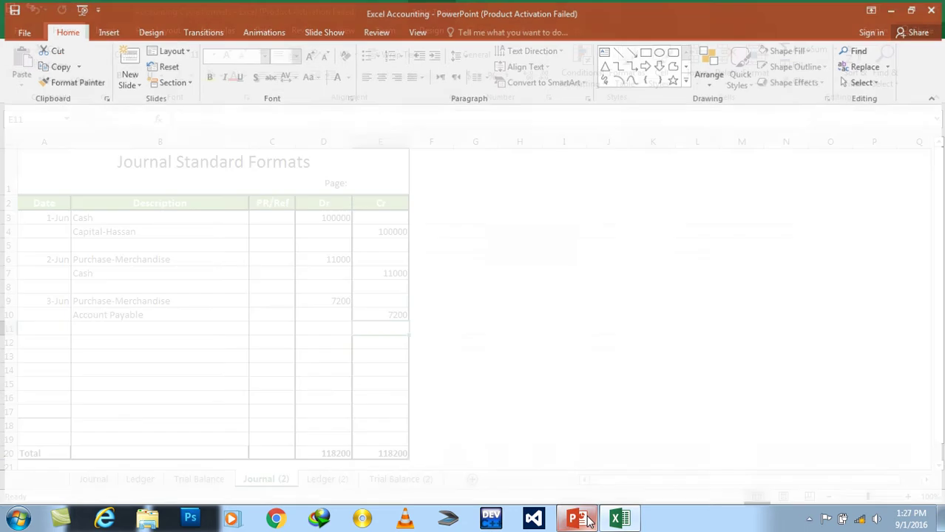
{"action": "left_click", "coordinate": [582, 520]}
{"action": "left_click", "coordinate": [64, 387]}
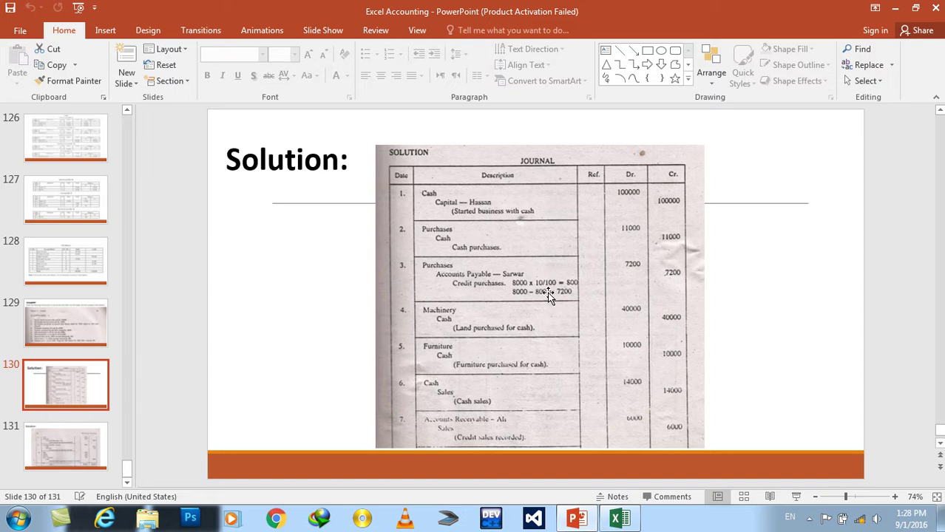
{"action": "left_click", "coordinate": [620, 519]}
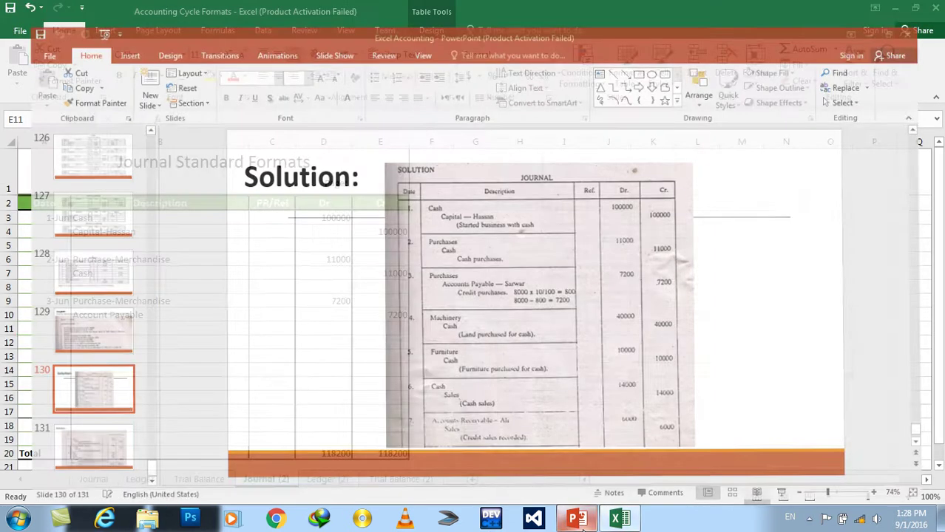
{"action": "left_click", "coordinate": [577, 519]}
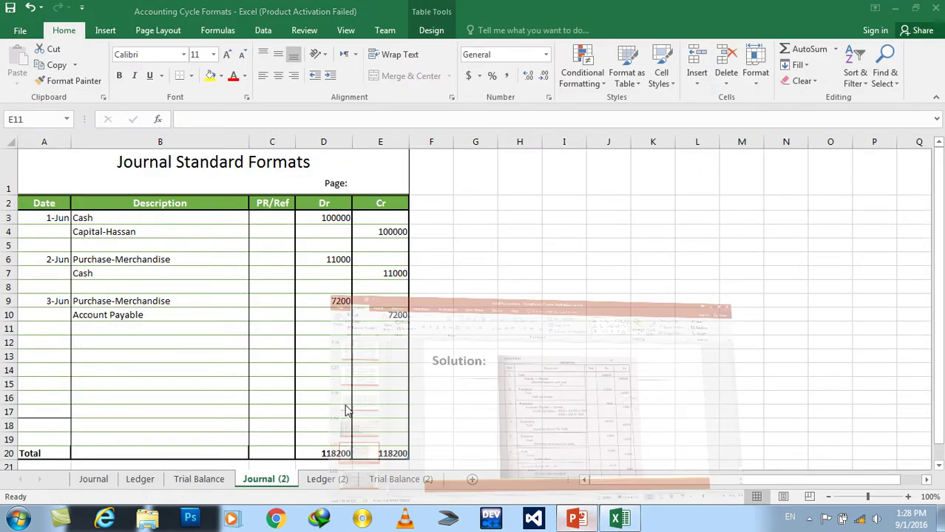
{"action": "left_click", "coordinate": [81, 321]}
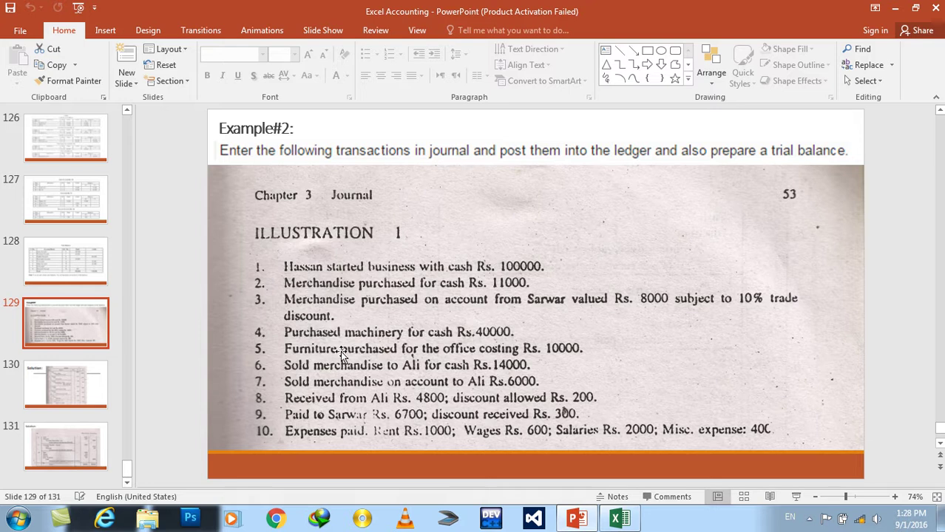
{"action": "mouse_move", "coordinate": [620, 520]}
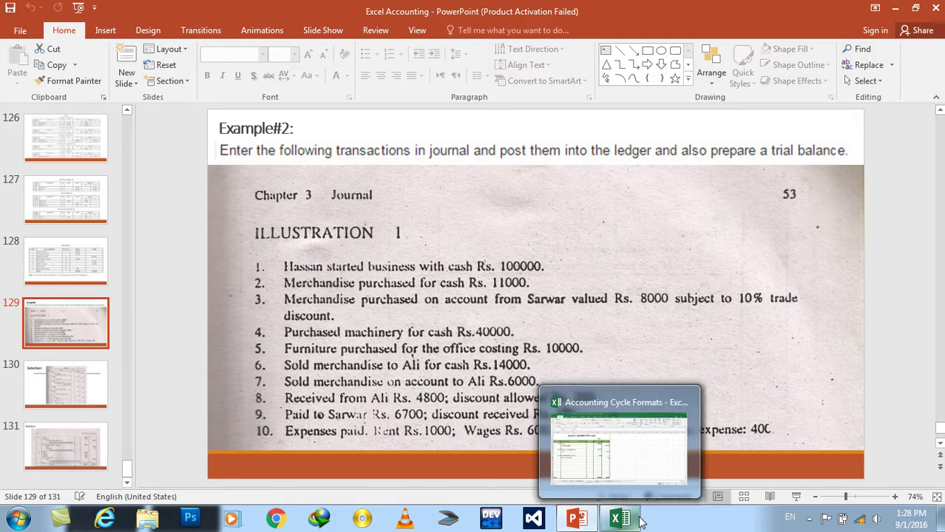
{"action": "left_click", "coordinate": [641, 521]}
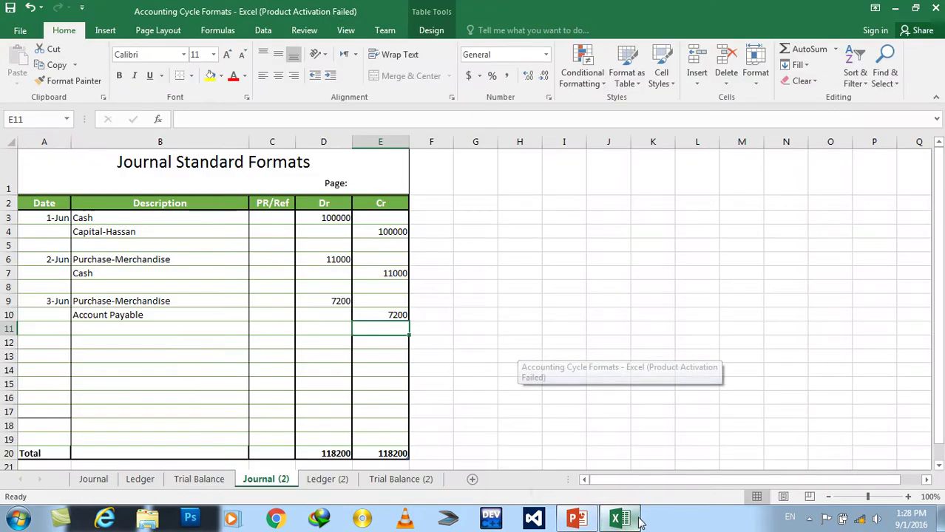
{"action": "left_click", "coordinate": [44, 343]}
- Enter 4-Jun with a Purchase-machinary debit of 40000 in row 12
{"action": "type", "text": "4-June"}
{"action": "key", "text": "Tab"}
{"action": "type", "text": "Pu"}
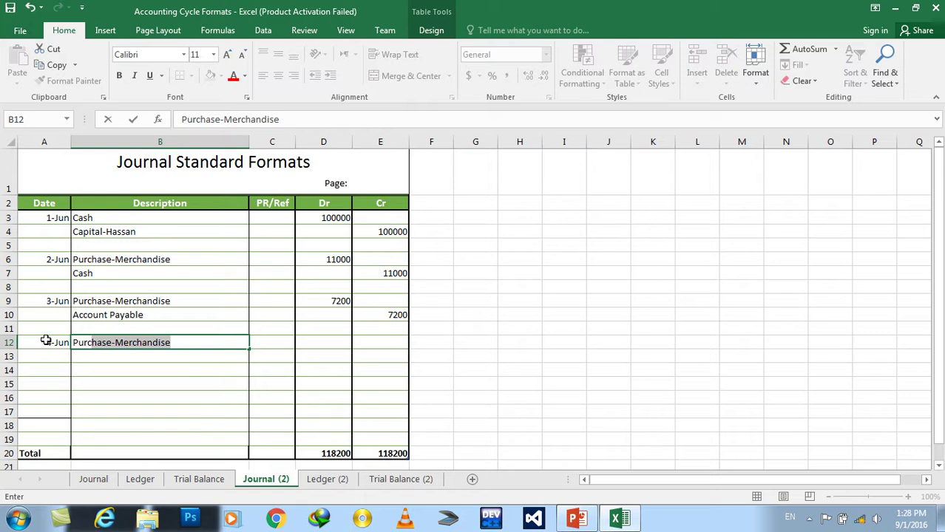
{"action": "type", "text": "rcha"}
{"action": "key", "text": "BackSpace"}
{"action": "key", "text": "BackSpace"}
{"action": "key", "text": "BackSpace"}
{"action": "type", "text": "hase-"}
{"action": "key", "text": "BackSpace"}
{"action": "type", "text": "m"}
{"action": "key", "text": "BackSpace"}
{"action": "key", "text": "BackSpace"}
{"action": "type", "text": "-machinary"}
{"action": "key", "text": "Tab"}
{"action": "key", "text": "Tab"}
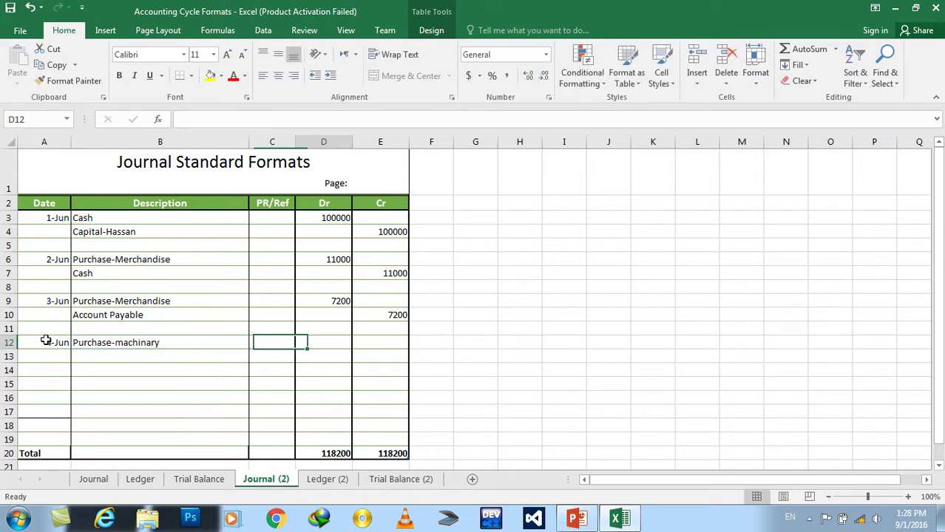
{"action": "type", "text": "40000"}
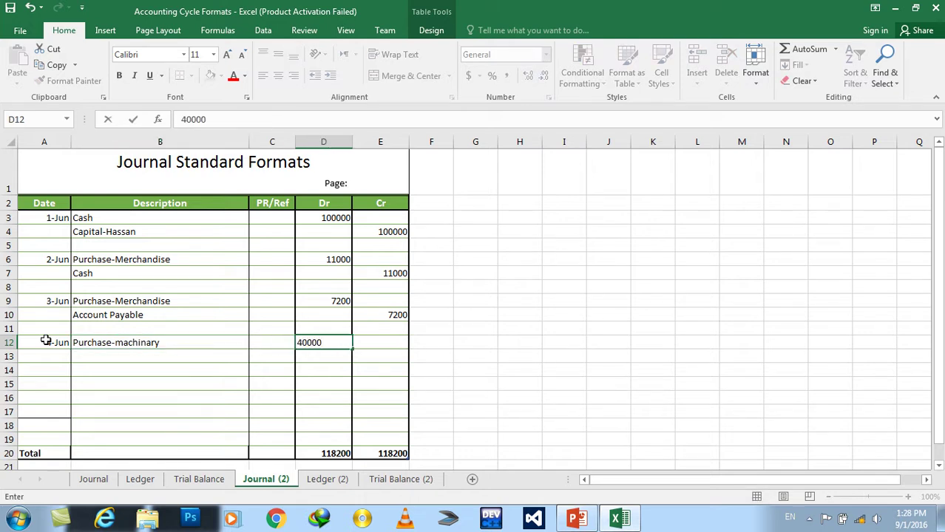
{"action": "key", "text": "Return"}
- Credit Cash 40000 in row 13 and check the entry against the slides
{"action": "key", "text": "Left"}
{"action": "key", "text": "Left"}
{"action": "key", "text": "Left"}
{"action": "key", "text": "Right"}
{"action": "type", "text": "Cash"}
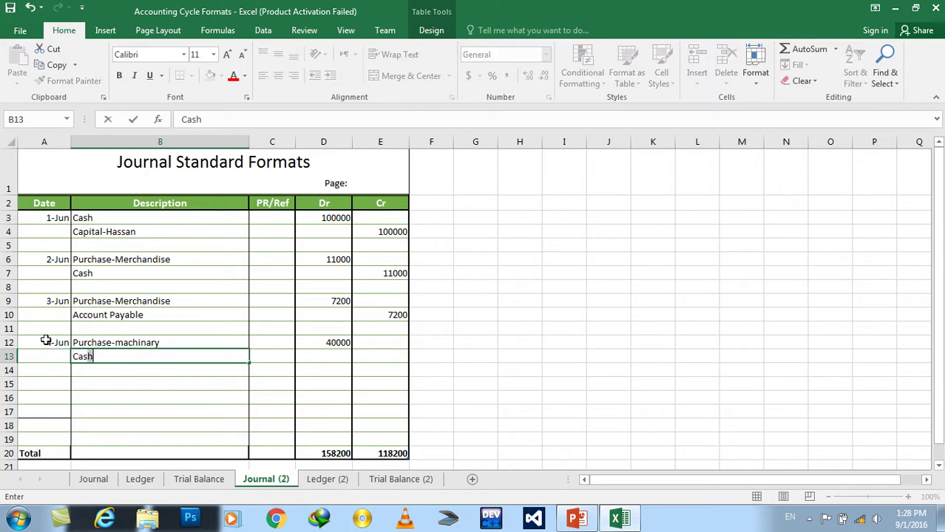
{"action": "key", "text": "Tab"}
{"action": "key", "text": "Tab"}
{"action": "key", "text": "Tab"}
{"action": "type", "text": "40000"}
{"action": "key", "text": "Return"}
{"action": "left_click", "coordinate": [576, 519]}
{"action": "left_click", "coordinate": [100, 377]}
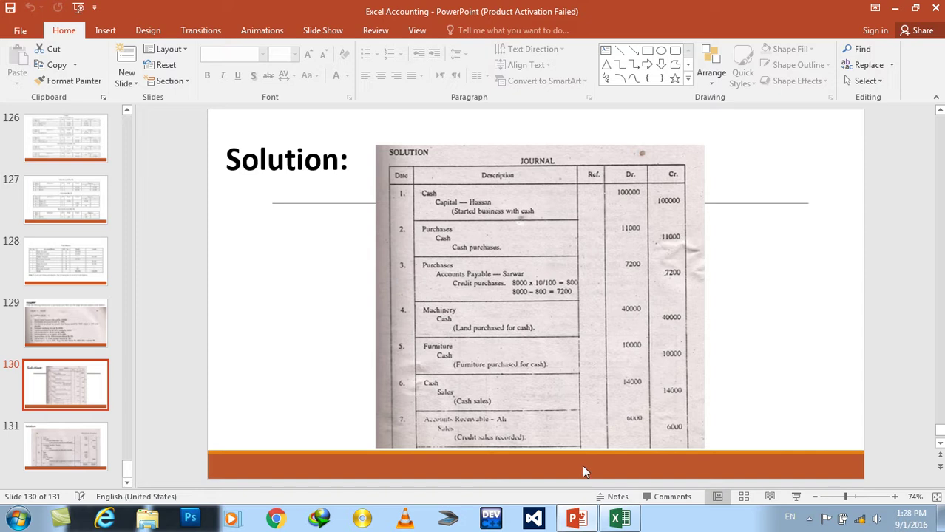
{"action": "left_click", "coordinate": [78, 329]}
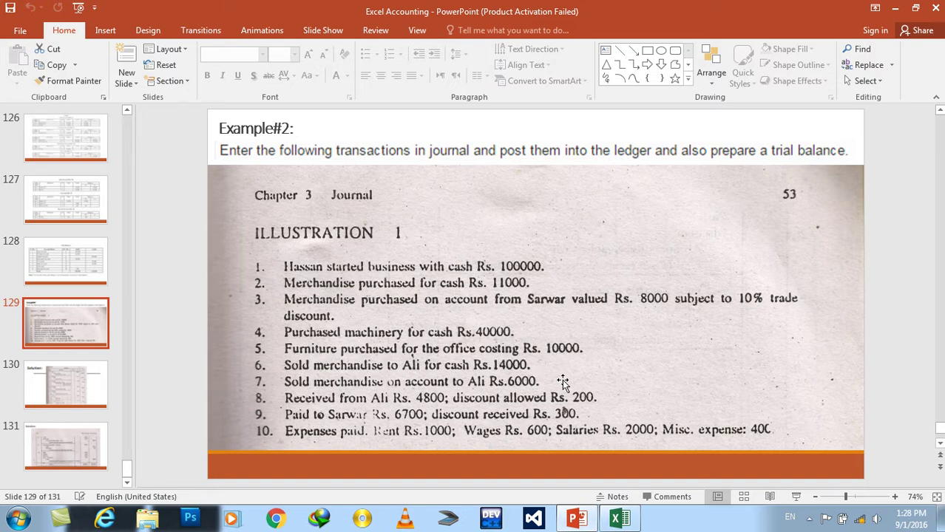
{"action": "left_click", "coordinate": [615, 519]}
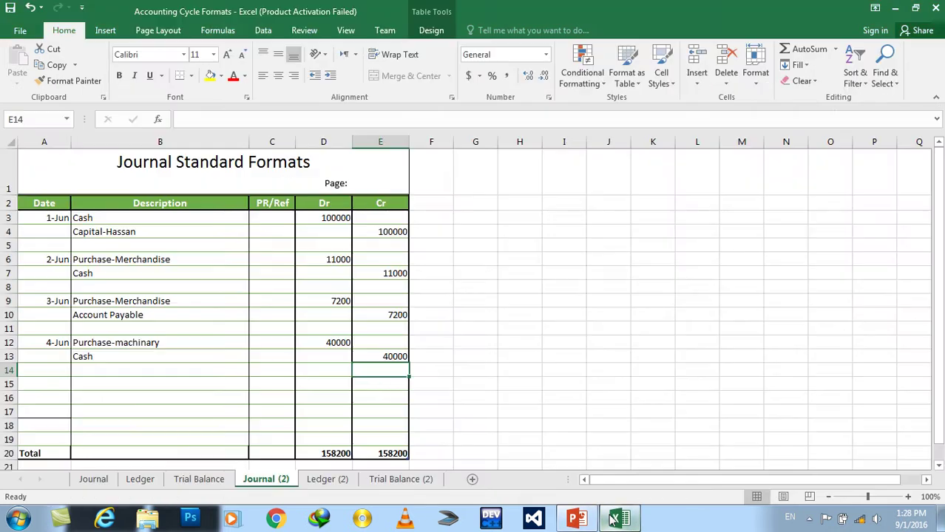
- Enter 5-Jun with a Purchase-Furniture debit of 10000
{"action": "left_click", "coordinate": [63, 382]}
{"action": "type", "text": "5-Jun"}
{"action": "key", "text": "Tab"}
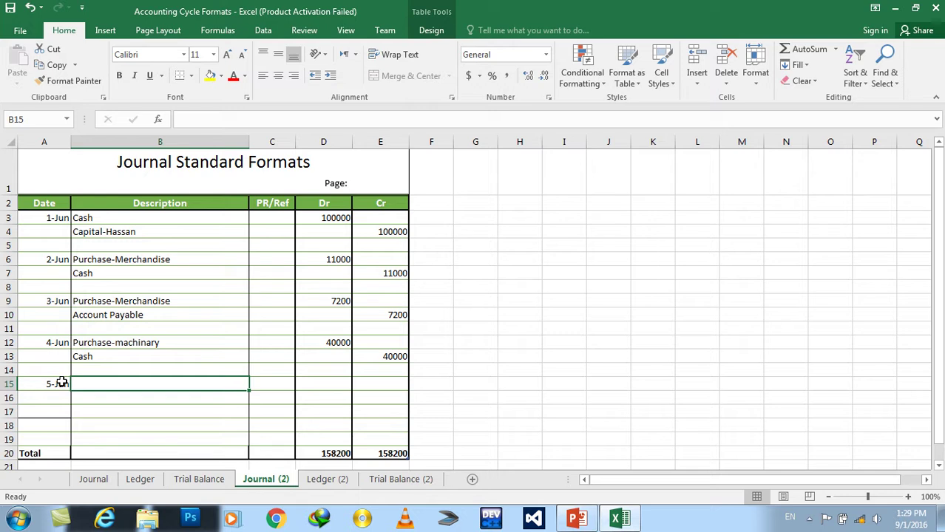
{"action": "type", "text": "Purchase"}
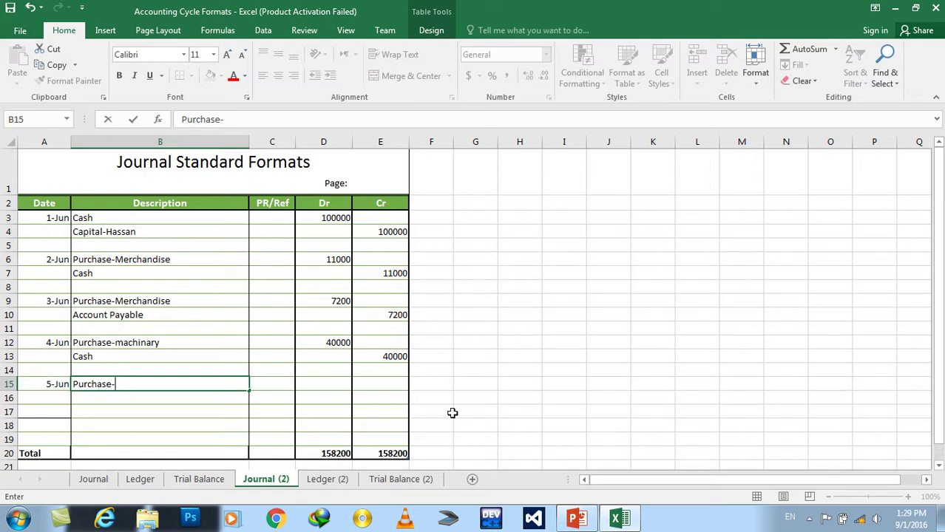
{"action": "left_click", "coordinate": [577, 520]}
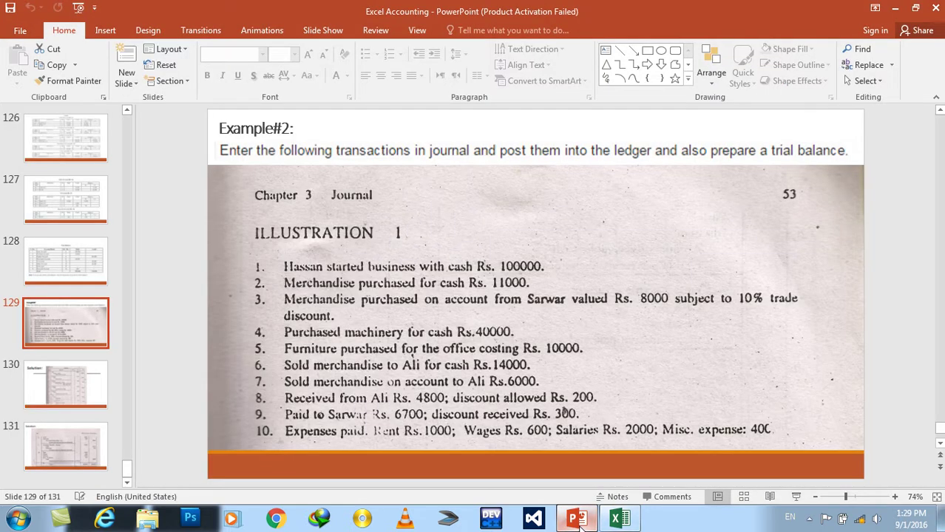
{"action": "left_click", "coordinate": [580, 522]}
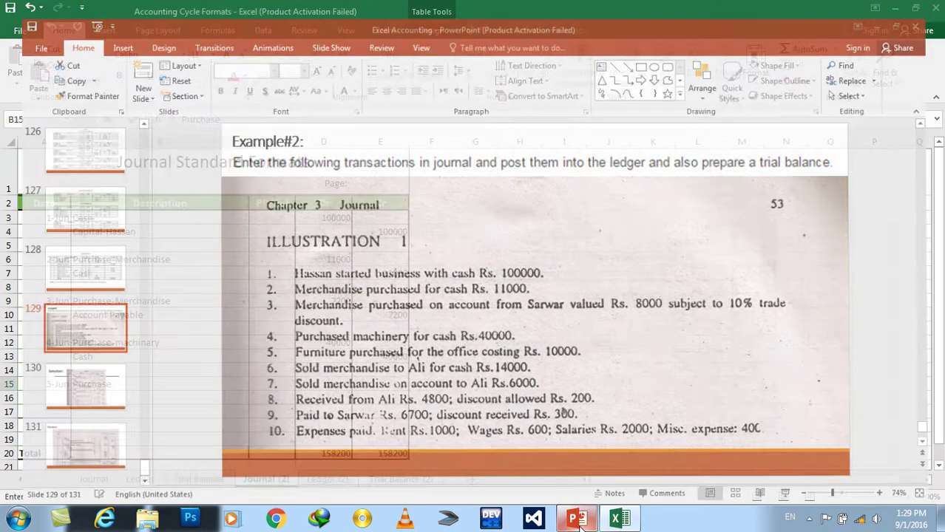
{"action": "type", "text": "Furniture"}
{"action": "key", "text": "Tab"}
{"action": "key", "text": "Tab"}
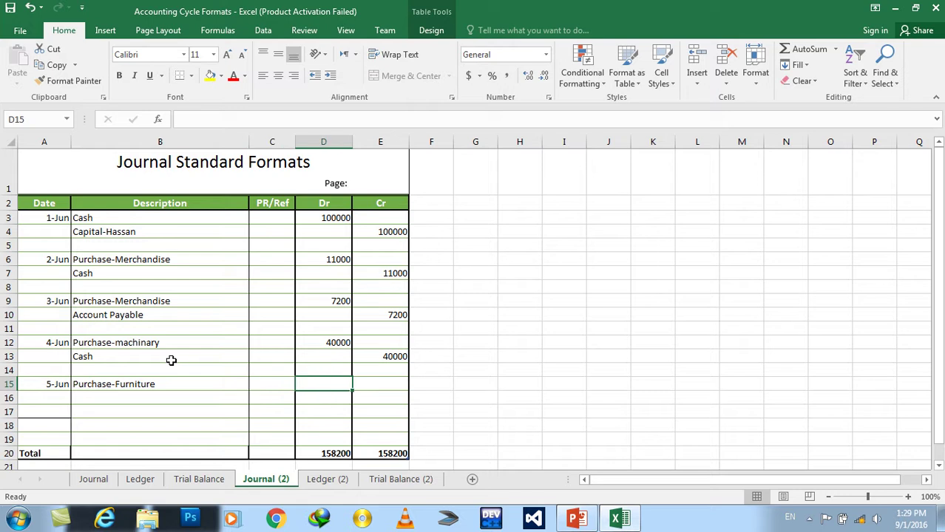
{"action": "left_click", "coordinate": [579, 520]}
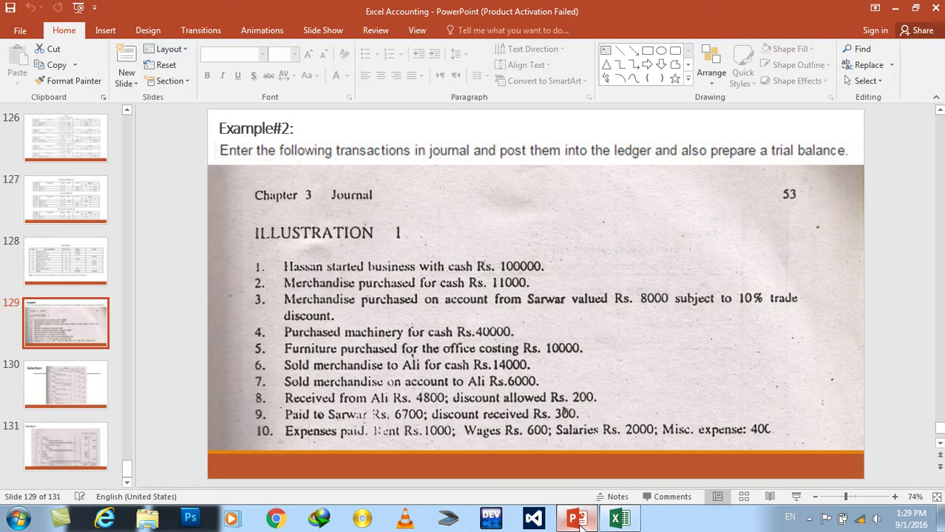
{"action": "left_click", "coordinate": [578, 520]}
{"action": "type", "text": "10000"}
{"action": "key", "text": "Return"}
- Add the Cash credit line of 10000 for the furniture purchase
{"action": "key", "text": "Tab"}
{"action": "type", "text": "Cash"}
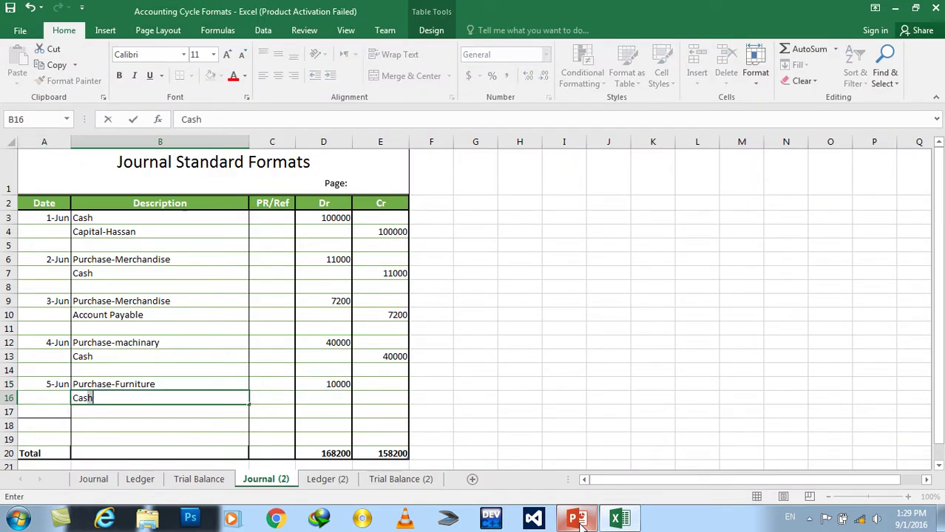
{"action": "key", "text": "Tab"}
{"action": "key", "text": "Tab"}
{"action": "key", "text": "Tab"}
{"action": "type", "text": "10000"}
{"action": "key", "text": "ctrl+Return"}
{"action": "left_click", "coordinate": [578, 520]}
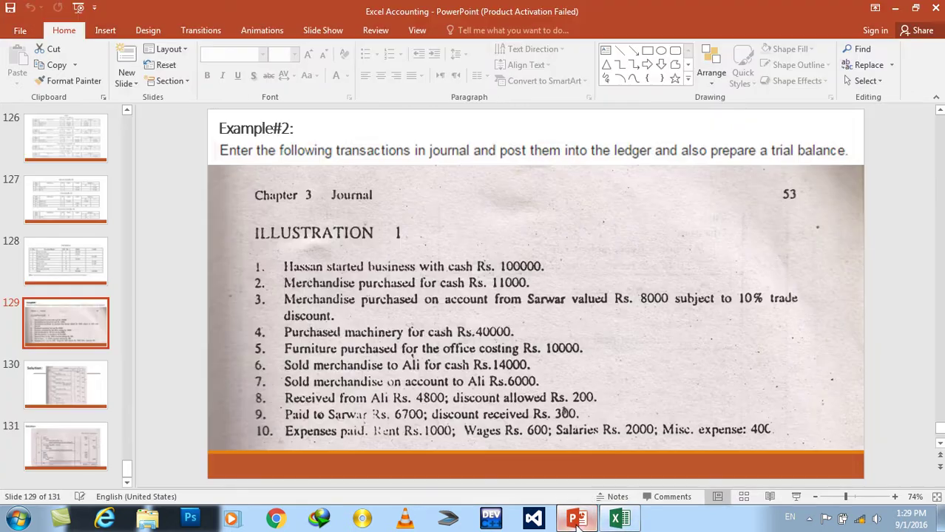
- Compare the Solution journal slide with the Example#2 transaction list on slide 129
{"action": "left_click", "coordinate": [86, 377]}
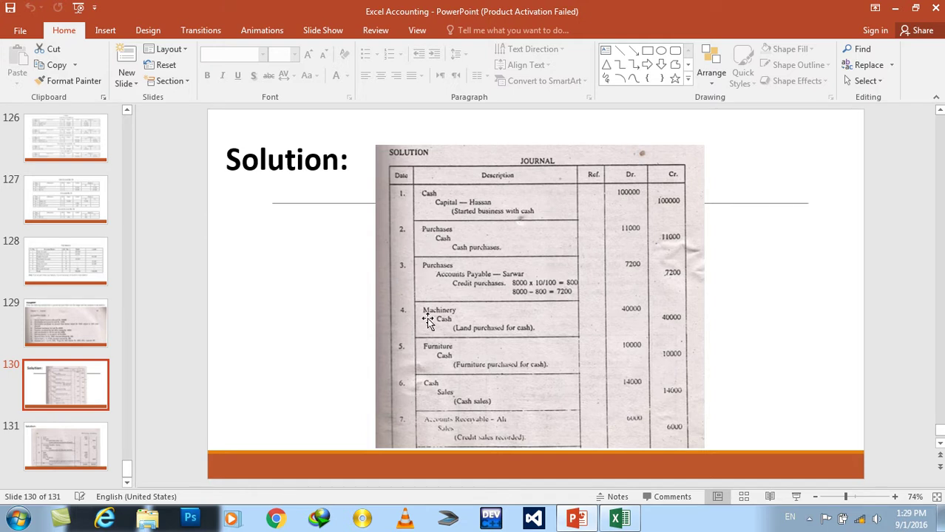
{"action": "left_click", "coordinate": [66, 323]}
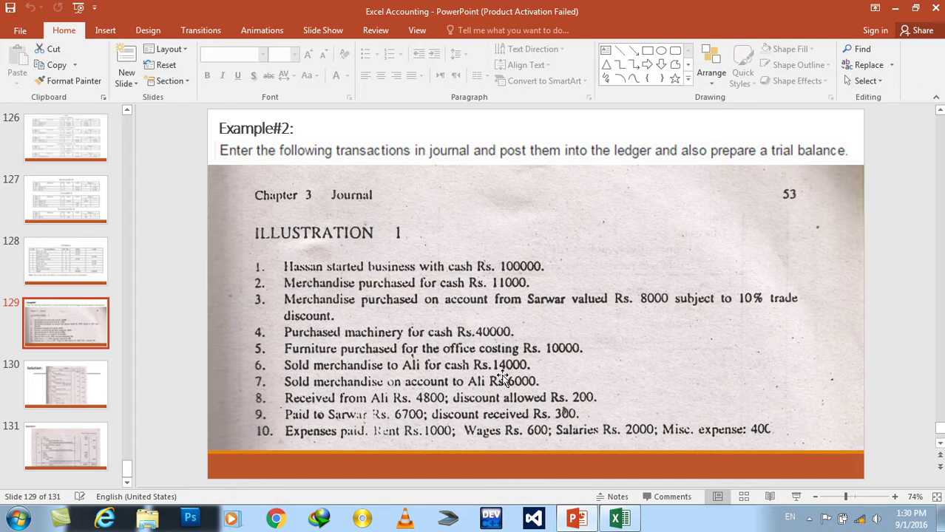
- Enter 6-Jun in A18 with Cash in B18 and Sales in B19
{"action": "left_click", "coordinate": [620, 518]}
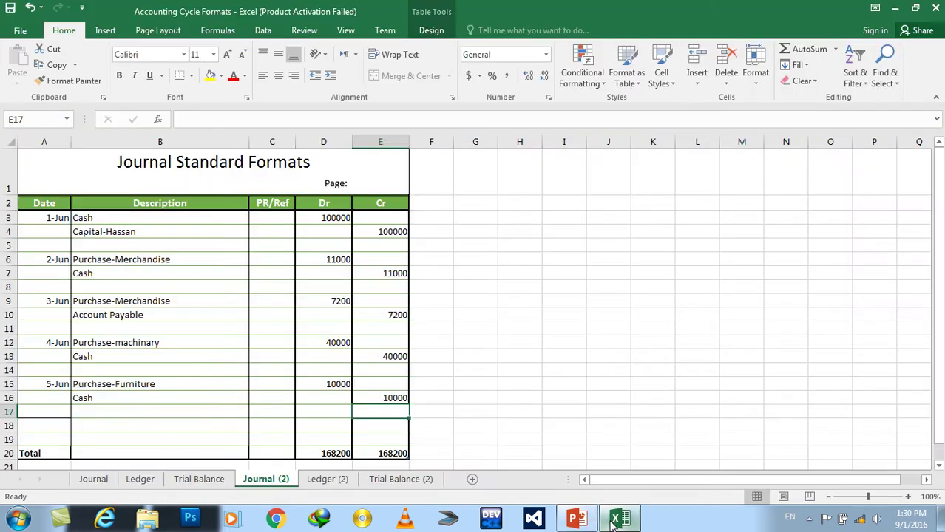
{"action": "left_click", "coordinate": [55, 417]}
{"action": "left_click", "coordinate": [50, 428]}
{"action": "type", "text": "6-"}
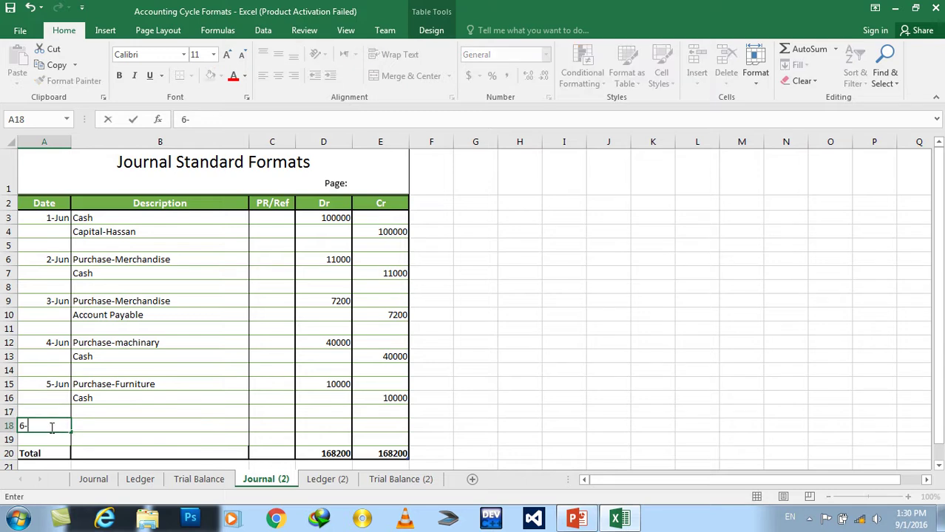
{"action": "type", "text": "Jun"}
{"action": "key", "text": "Tab"}
{"action": "type", "text": "Cash"}
{"action": "key", "text": "Return"}
{"action": "type", "text": "Sales"}
{"action": "key", "text": "Tab"}
{"action": "key", "text": "Tab"}
- Enter 14000 as the Cash debit in D18 and the Sales credit in E19
{"action": "key", "text": "Up"}
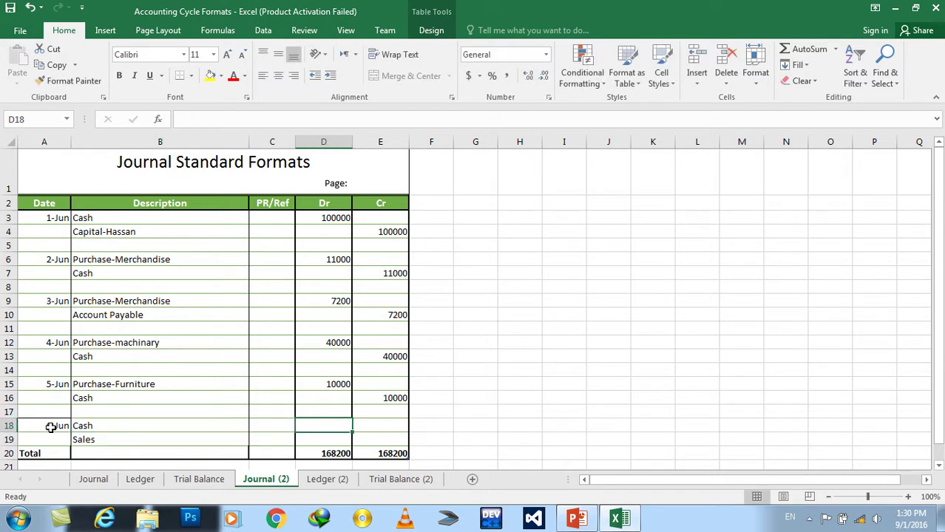
{"action": "type", "text": "14000"}
{"action": "key", "text": "Return"}
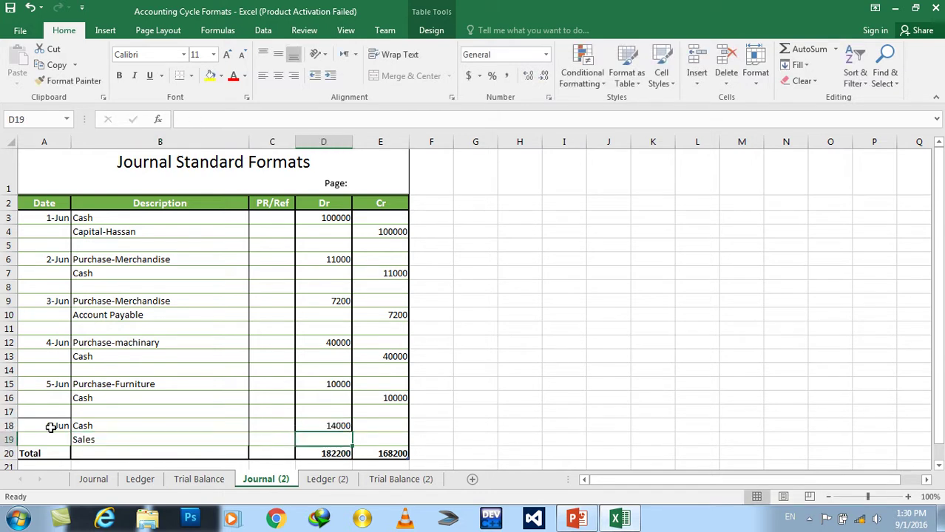
{"action": "key", "text": "Tab"}
{"action": "key", "text": "Tab"}
{"action": "key", "text": "Left"}
{"action": "type", "text": "14000"}
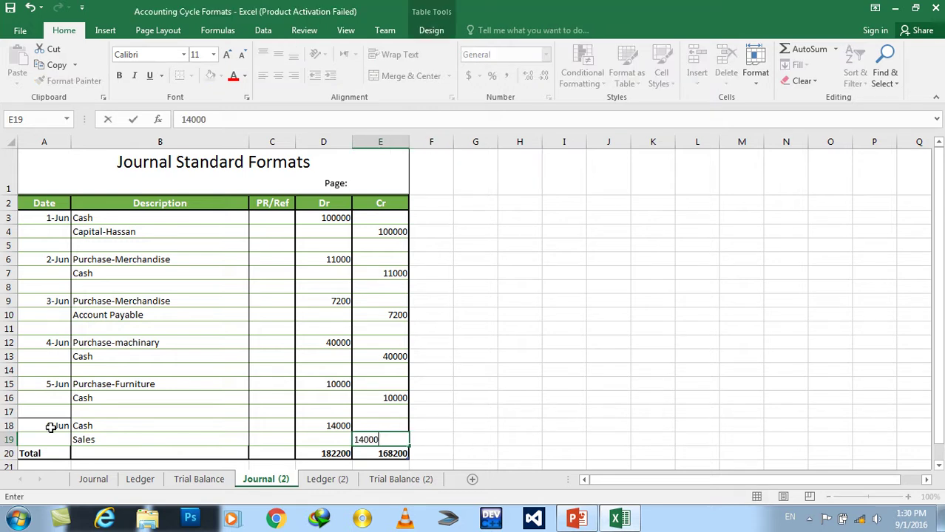
{"action": "key", "text": "Return"}
{"action": "left_click", "coordinate": [577, 519]}
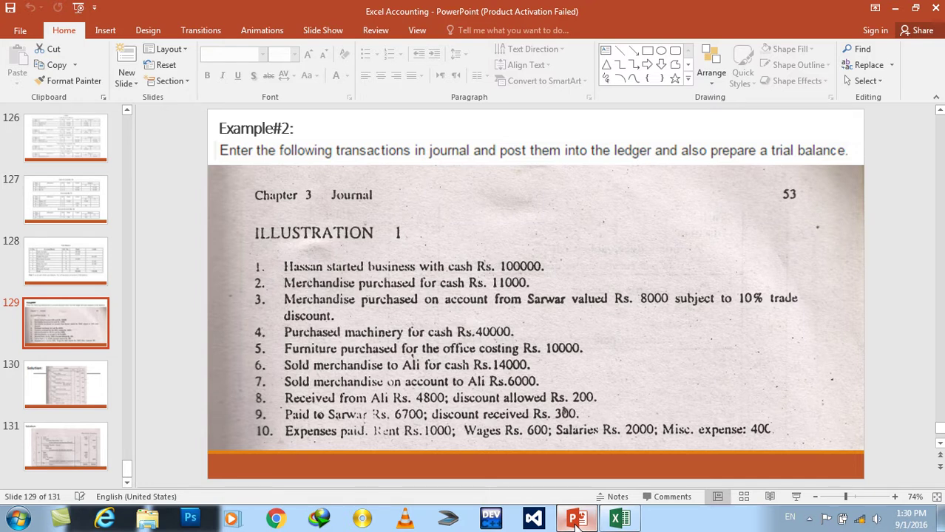
{"action": "left_click", "coordinate": [577, 519]}
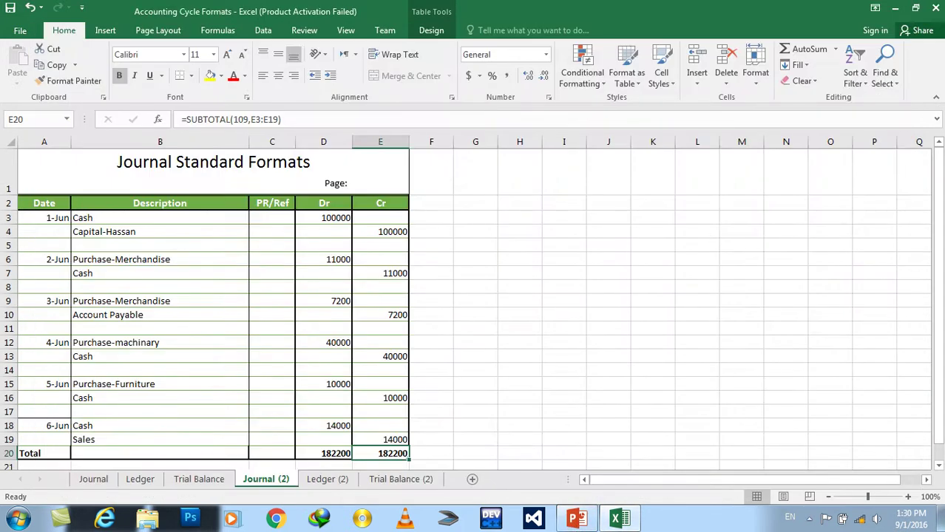
- Insert two blank rows above the Sales line at row 19 of the journal
{"action": "scroll", "coordinate": [739, 373], "scroll_direction": "down", "scroll_amount": 1}
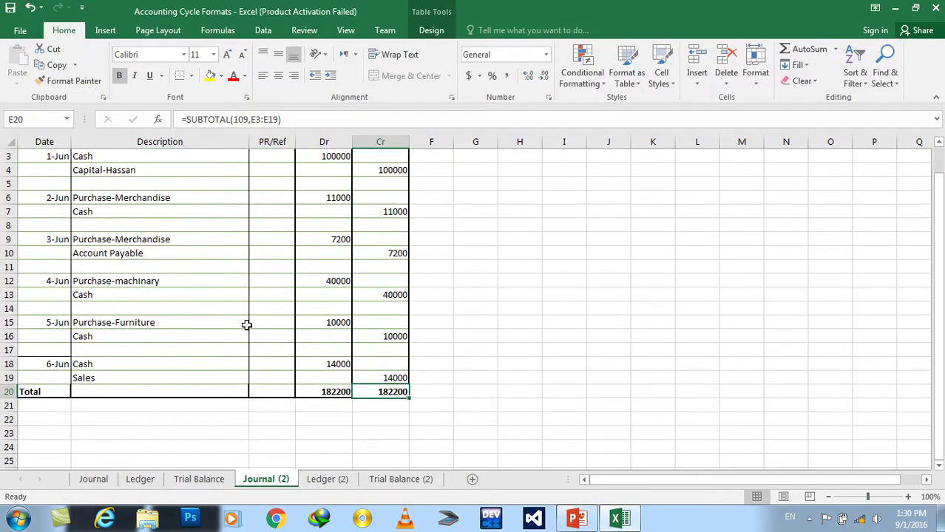
{"action": "left_click", "coordinate": [9, 377]}
{"action": "right_click", "coordinate": [9, 378]}
{"action": "left_click", "coordinate": [42, 267]}
{"action": "right_click", "coordinate": [9, 378]}
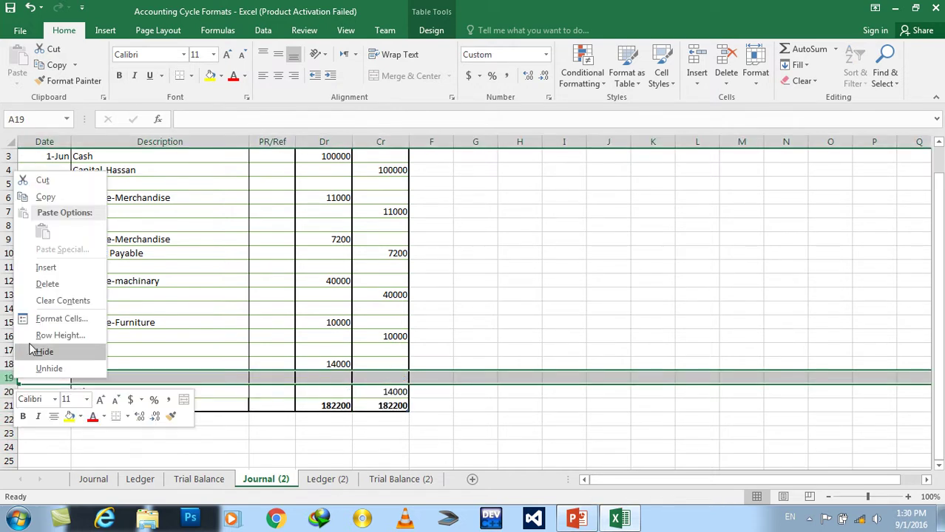
{"action": "left_click", "coordinate": [42, 268]}
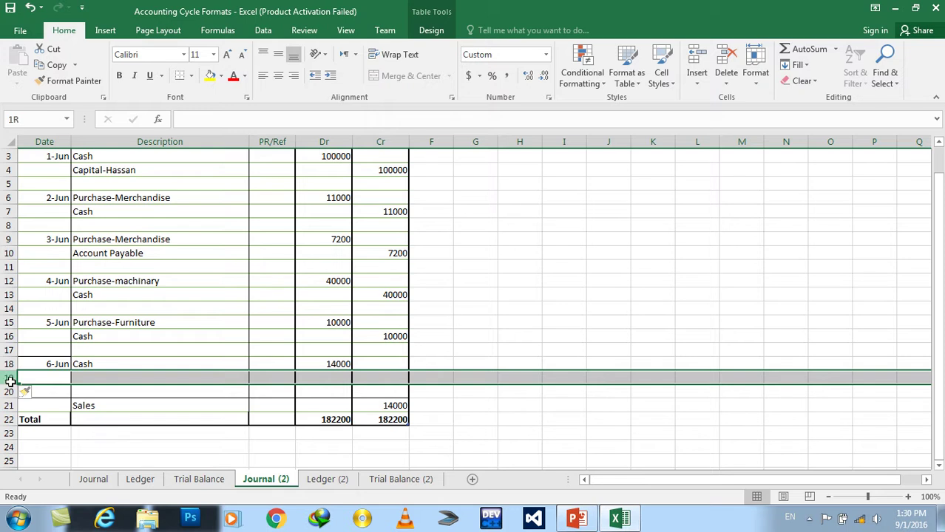
{"action": "left_click_drag", "start_coordinate": [10, 380], "coordinate": [10, 394]}
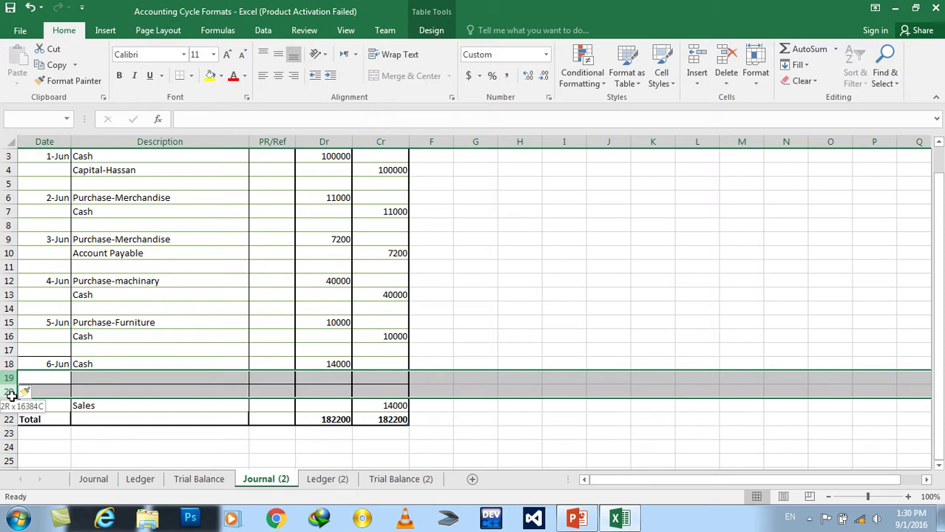
{"action": "left_click", "coordinate": [65, 406]}
- Move the Sales entry and its 14000 credit up into row 19
{"action": "left_click", "coordinate": [82, 406]}
{"action": "key", "text": "ctrl+x"}
{"action": "left_click", "coordinate": [93, 378]}
{"action": "key", "text": "ctrl+v"}
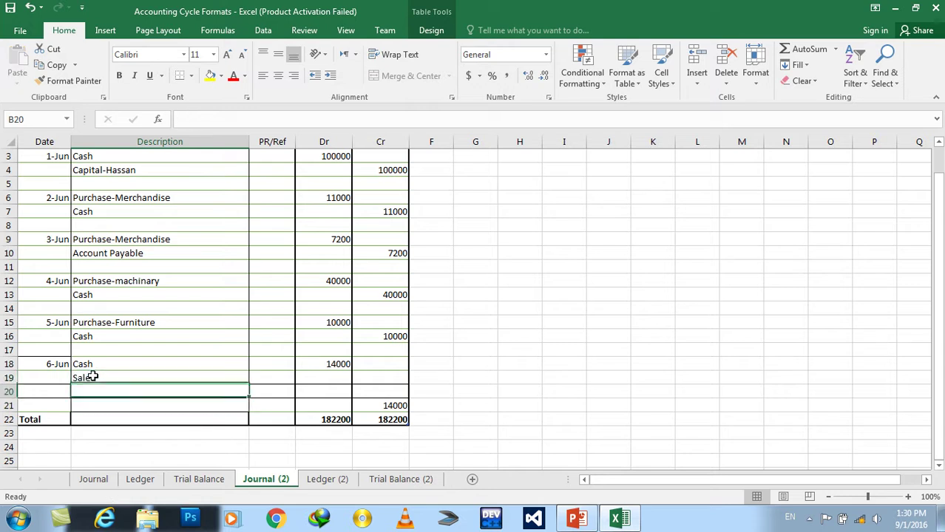
{"action": "left_click", "coordinate": [378, 405]}
{"action": "key", "text": "ctrl+x"}
{"action": "key", "text": "Up"}
{"action": "key", "text": "Up"}
{"action": "key", "text": "ctrl+v"}
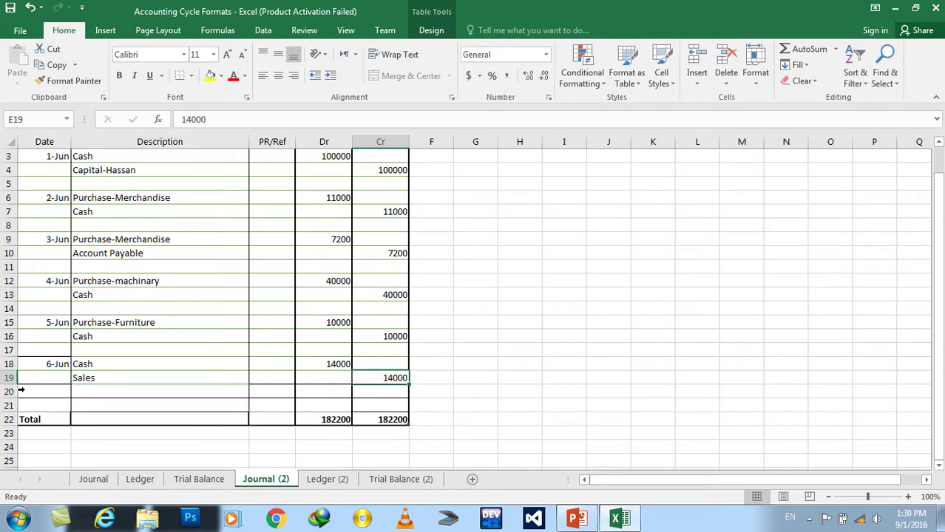
- Paste the copied blank rows over row 21, then undo the paste that overwrote the Total row
{"action": "left_click_drag", "start_coordinate": [8, 391], "coordinate": [8, 405]}
{"action": "right_click", "coordinate": [9, 406]}
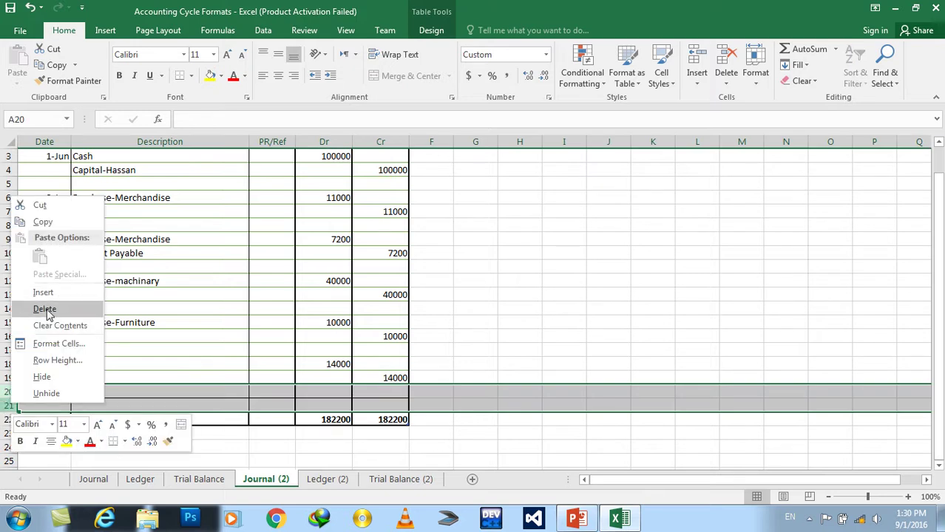
{"action": "left_click", "coordinate": [44, 221]}
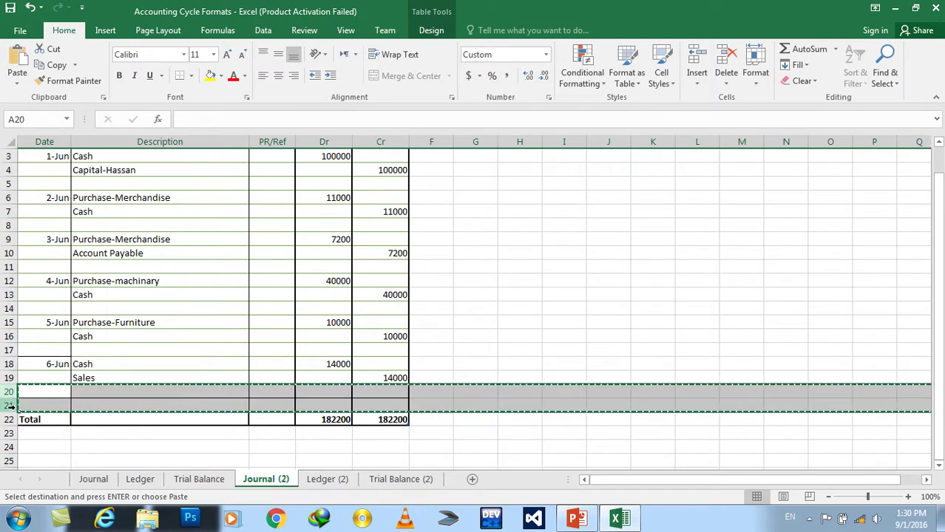
{"action": "left_click", "coordinate": [9, 405]}
{"action": "right_click", "coordinate": [9, 405]}
{"action": "left_click", "coordinate": [65, 280]}
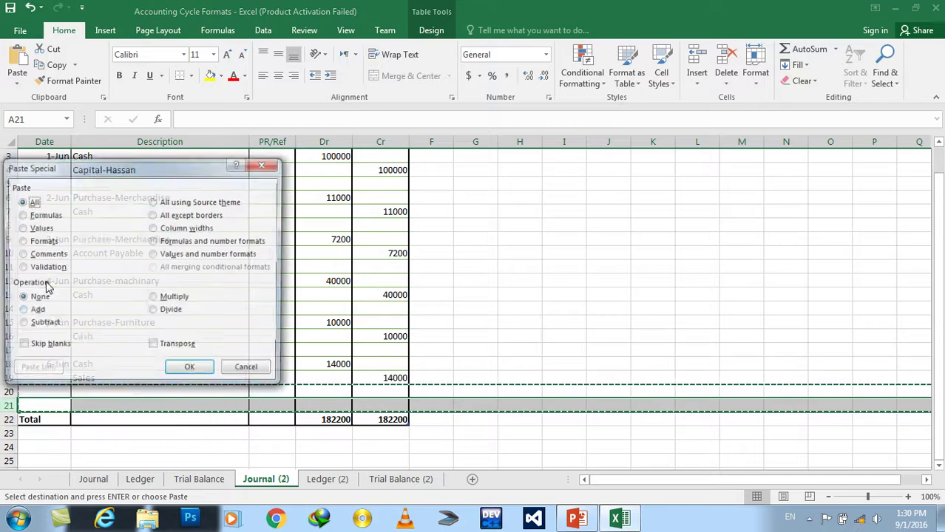
{"action": "left_click", "coordinate": [186, 370]}
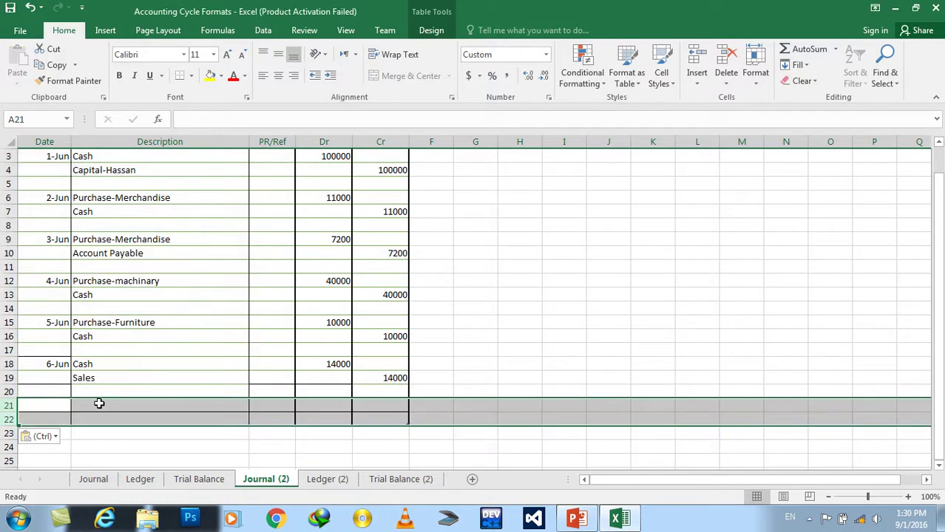
{"action": "left_click", "coordinate": [59, 416]}
{"action": "key", "text": "ctrl+z"}
{"action": "key", "text": "Escape"}
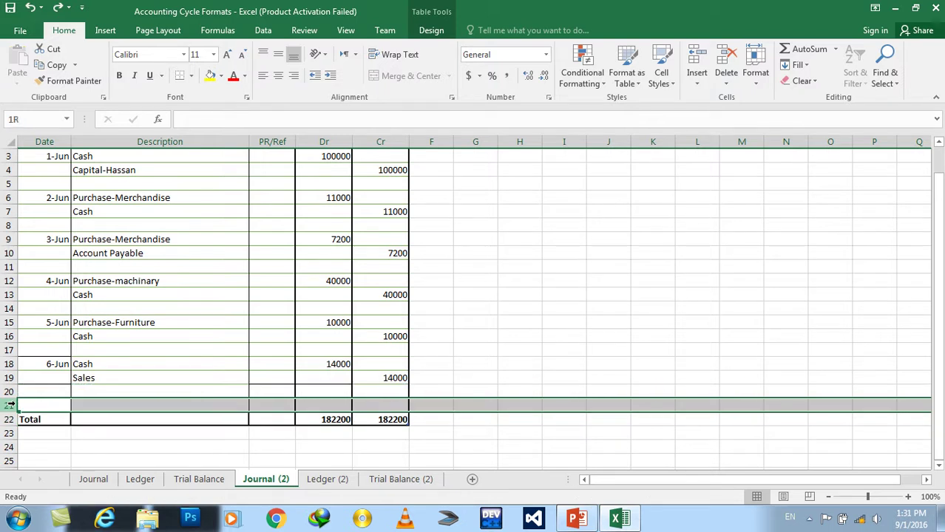
- Insert blank rows above the Total row, undoing an accidental row deletion
{"action": "right_click", "coordinate": [12, 406]}
{"action": "left_click", "coordinate": [34, 295]}
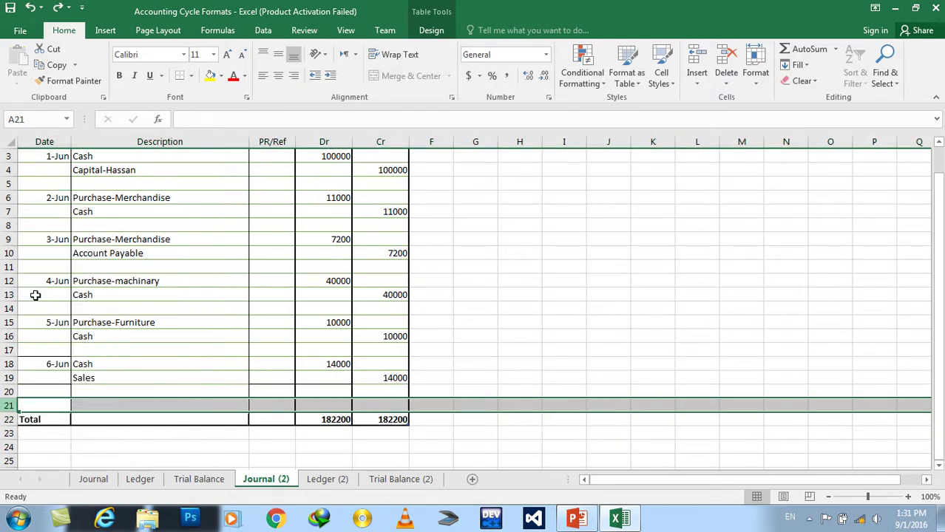
{"action": "left_click", "coordinate": [7, 392]}
{"action": "right_click", "coordinate": [8, 392]}
{"action": "left_click", "coordinate": [35, 282]}
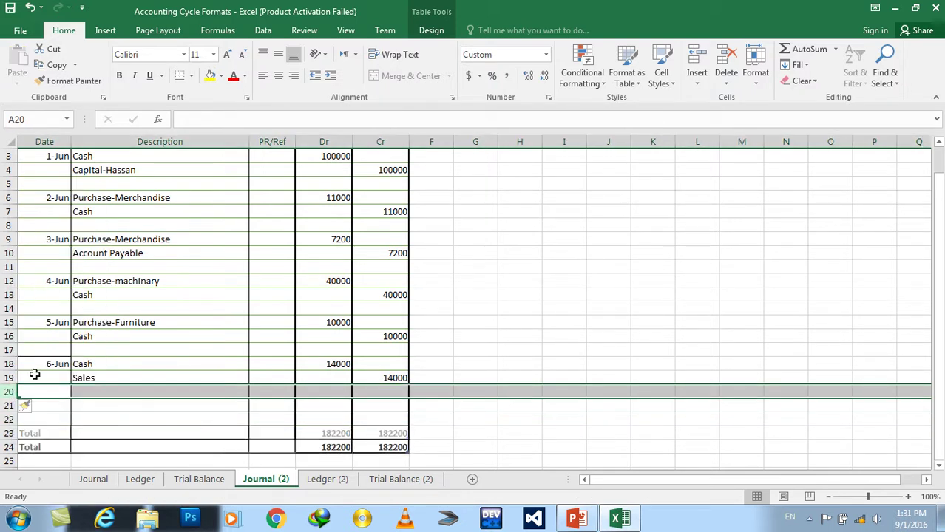
{"action": "right_click", "coordinate": [8, 405]}
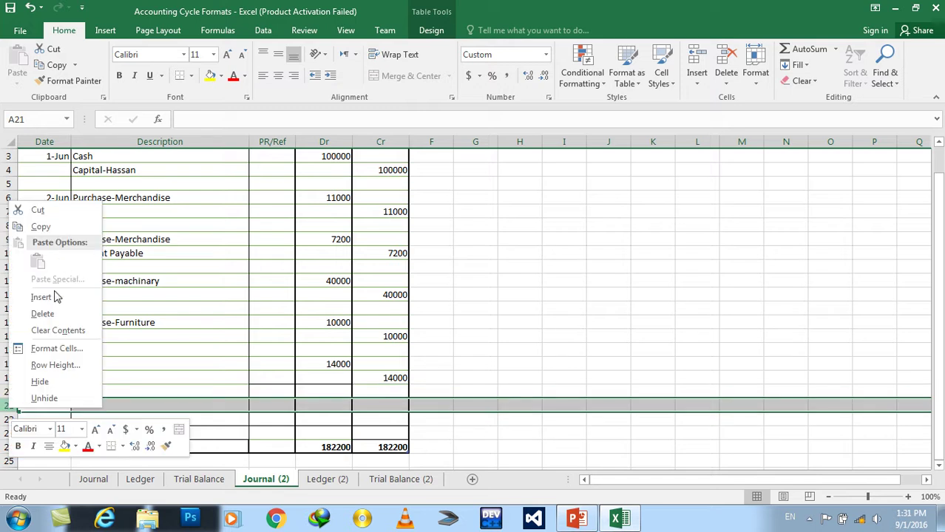
{"action": "left_click", "coordinate": [49, 309]}
{"action": "key", "text": "ctrl+z"}
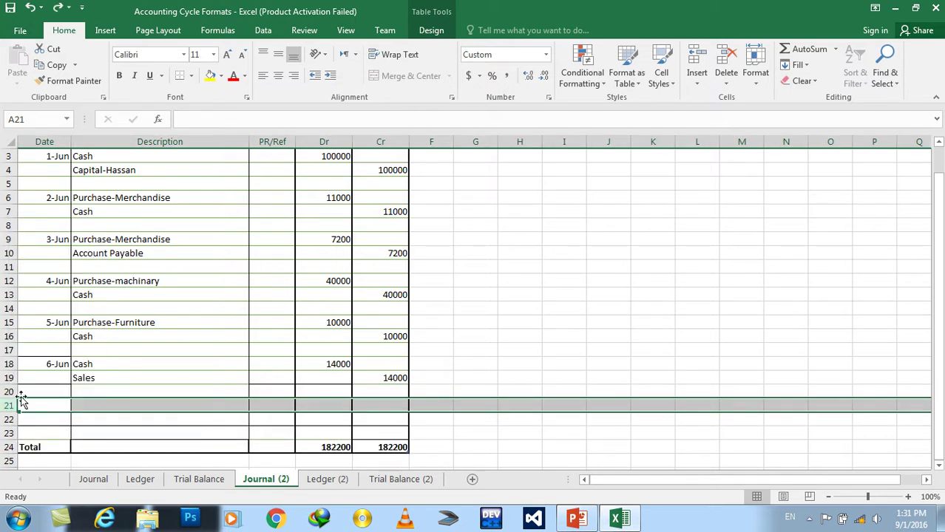
{"action": "right_click", "coordinate": [15, 392]}
{"action": "left_click", "coordinate": [35, 281]}
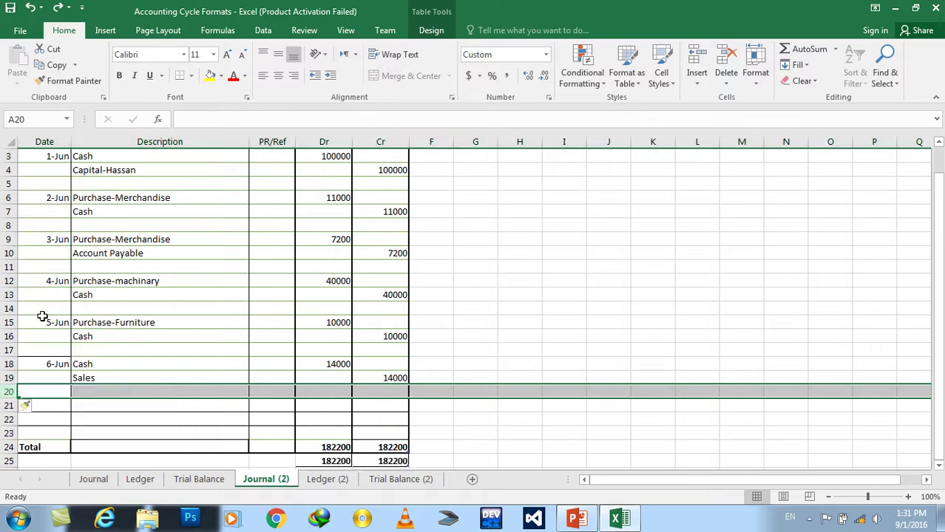
- Insert a blank row at row 21, clear its formatting, then undo the insertion
{"action": "left_click", "coordinate": [6, 406]}
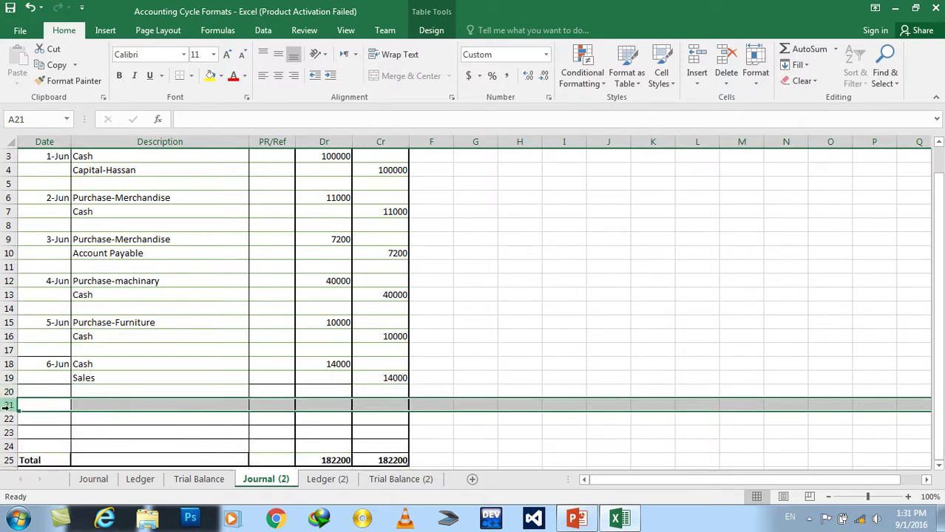
{"action": "right_click", "coordinate": [6, 406]}
{"action": "left_click", "coordinate": [35, 303]}
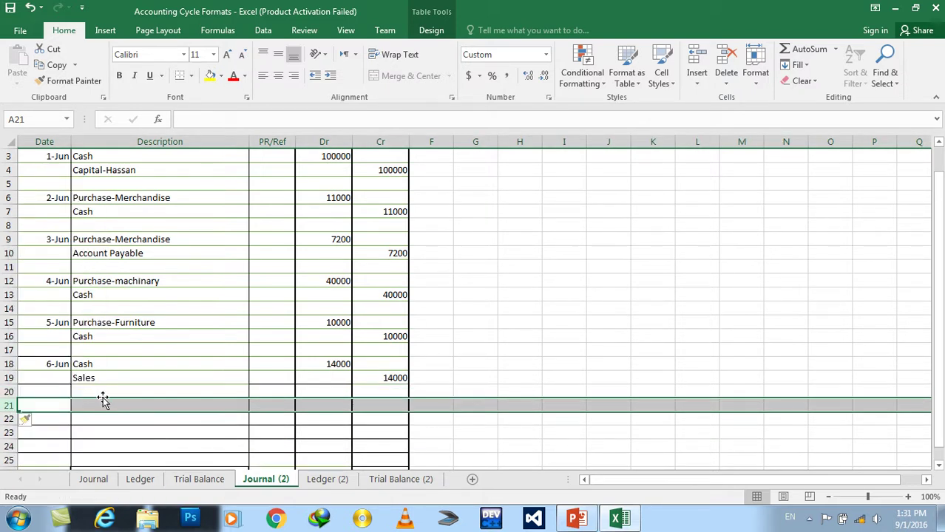
{"action": "left_click", "coordinate": [98, 393]}
{"action": "left_click", "coordinate": [121, 417]}
{"action": "left_click", "coordinate": [30, 420]}
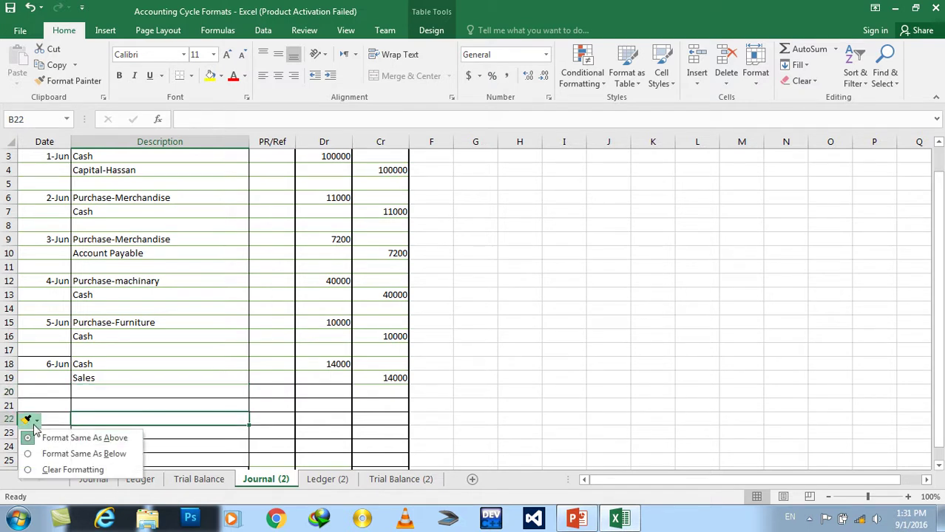
{"action": "left_click", "coordinate": [51, 471]}
{"action": "left_click", "coordinate": [133, 441]}
{"action": "key", "text": "ctrl+z"}
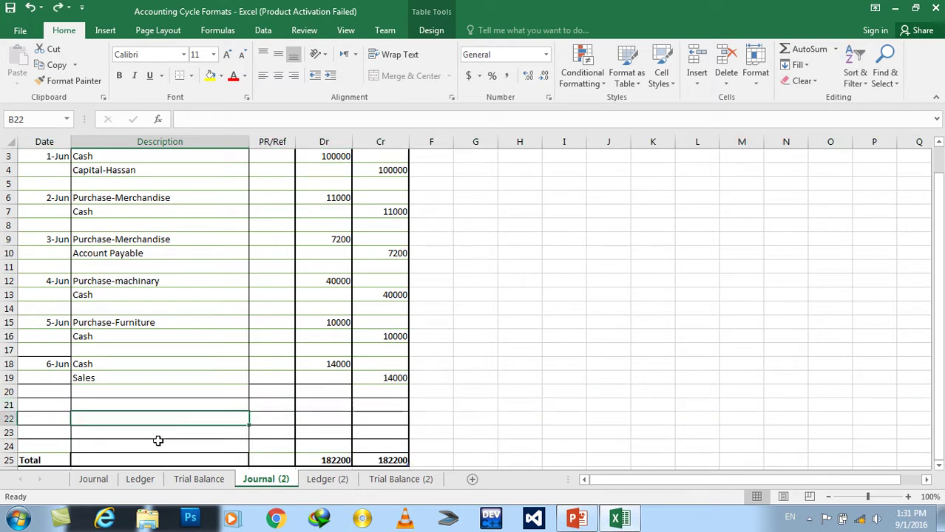
{"action": "left_click", "coordinate": [582, 522]}
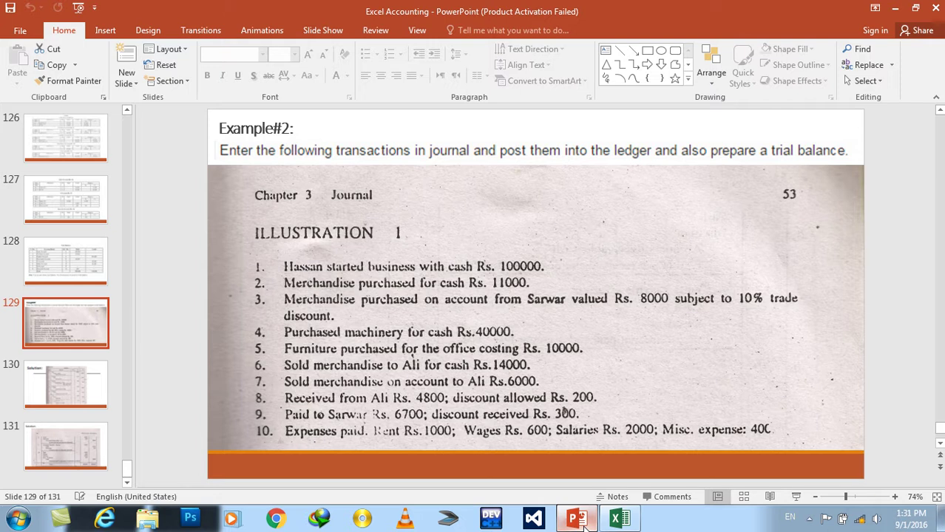
- Go back from slide 129 to the Excel Journal (2) sheet
{"action": "left_click", "coordinate": [619, 520]}
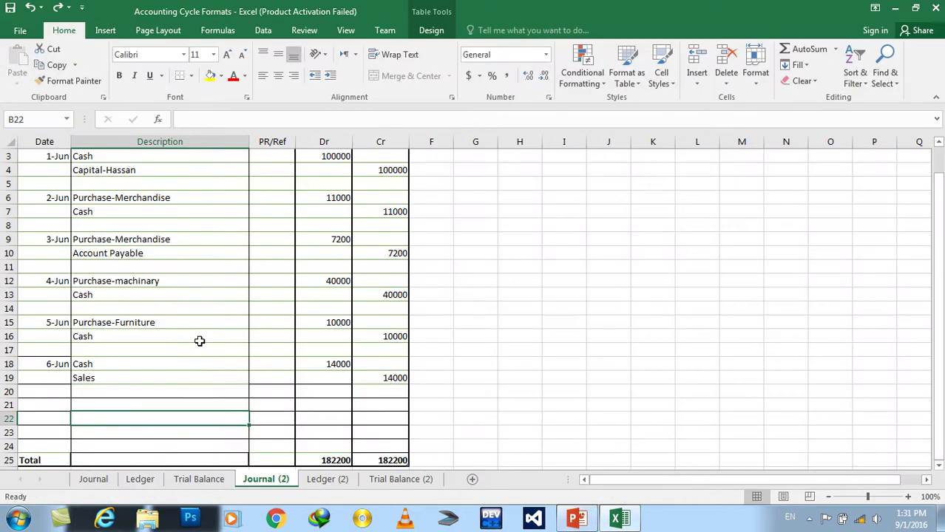
- Enter the 7-Jun Account Rec debit of 6000 in row 20
{"action": "left_click", "coordinate": [49, 392]}
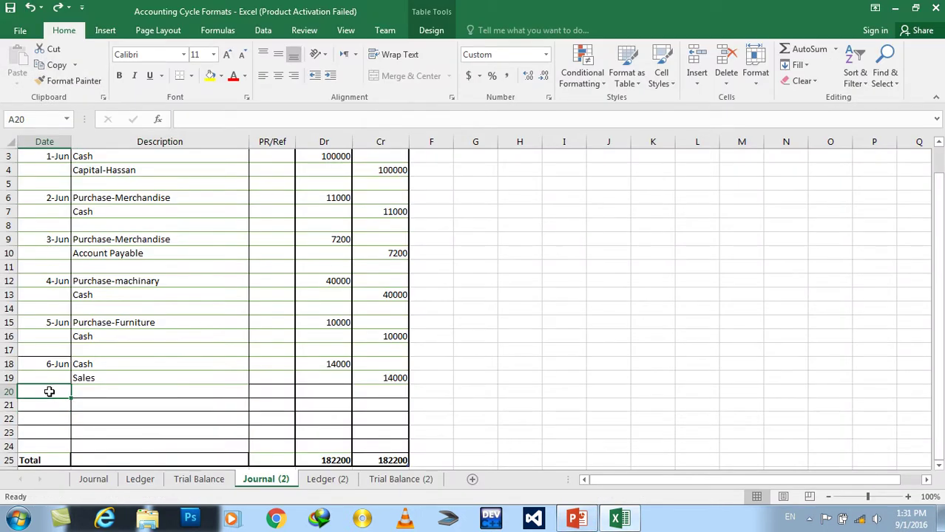
{"action": "type", "text": "7-June"}
{"action": "key", "text": "Tab"}
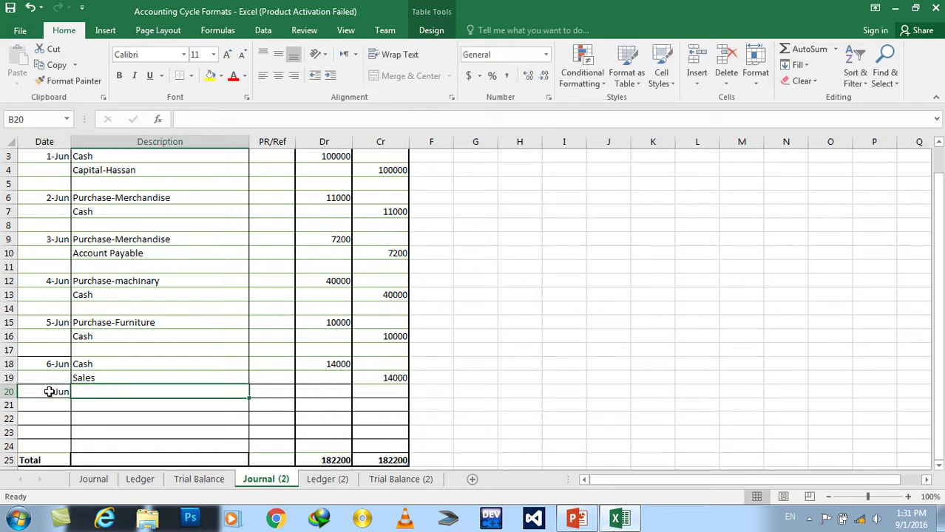
{"action": "type", "text": "Account Rec"}
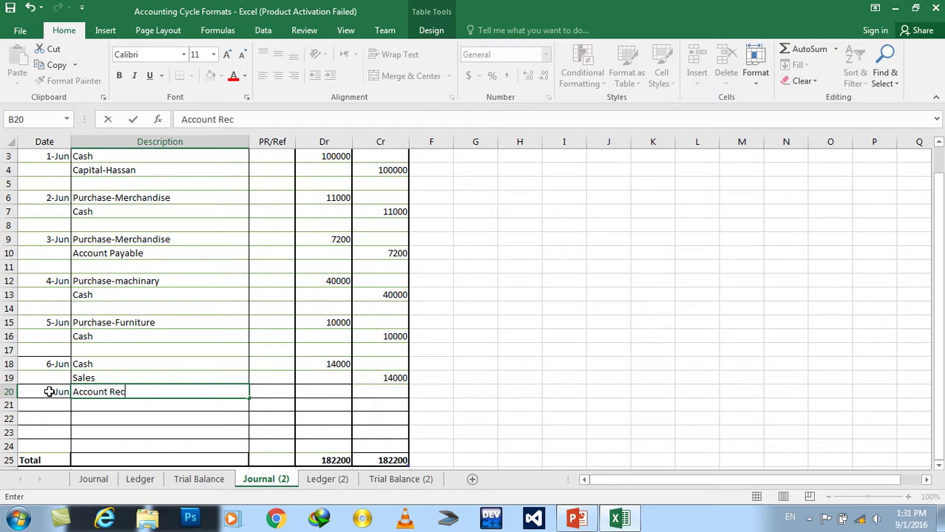
{"action": "key", "text": "Tab"}
{"action": "key", "text": "Tab"}
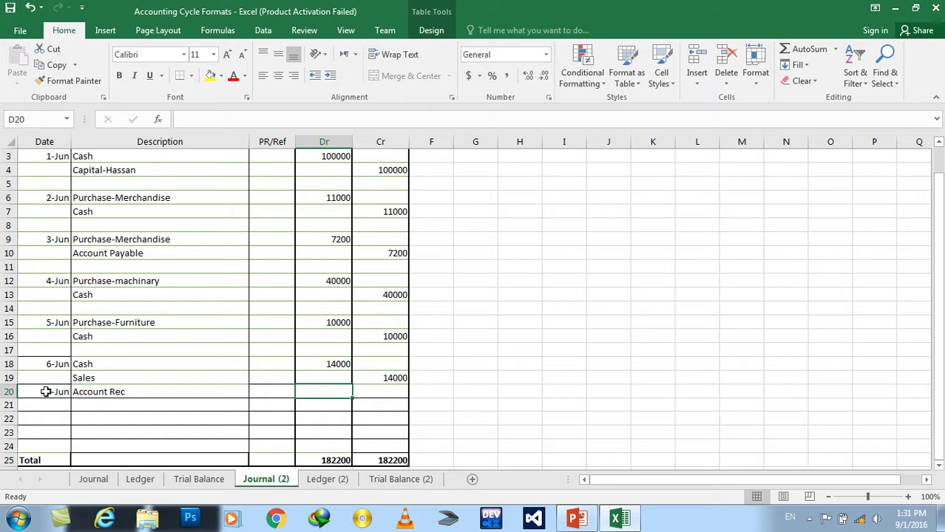
{"action": "left_click", "coordinate": [577, 519]}
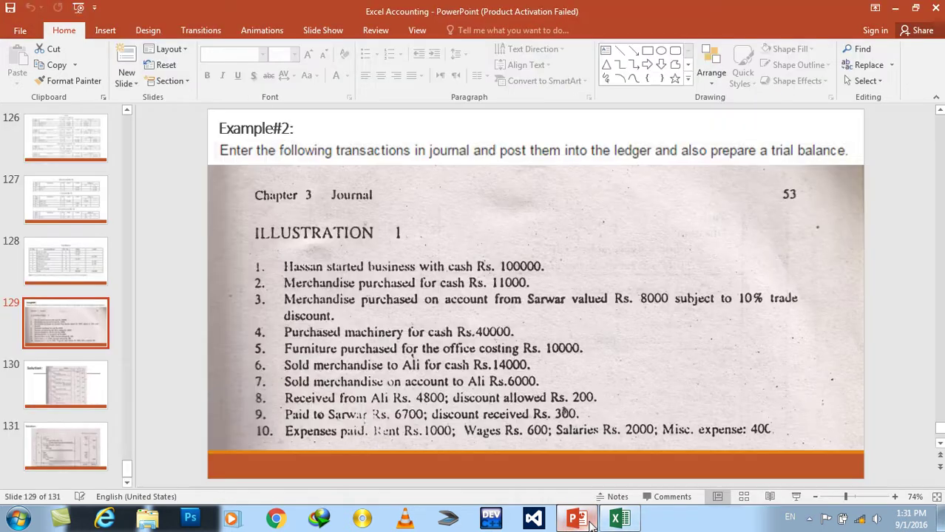
{"action": "left_click", "coordinate": [577, 520]}
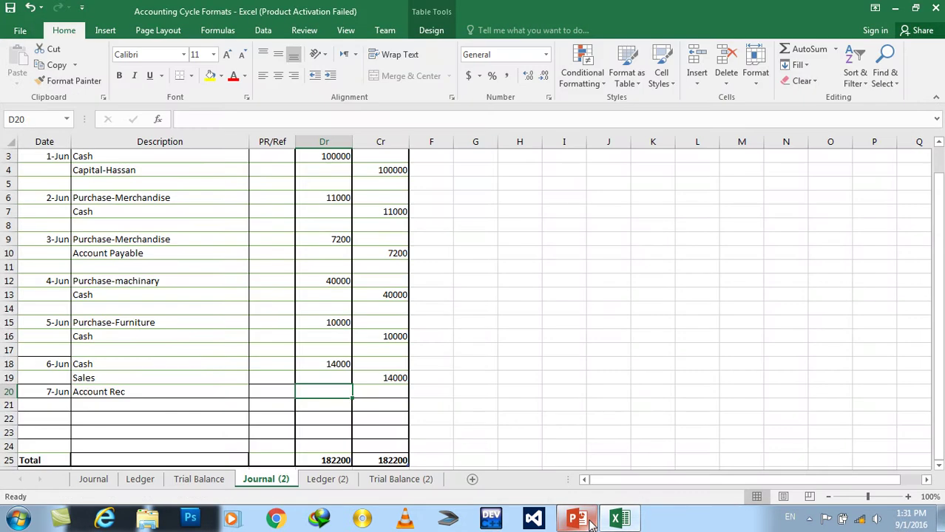
{"action": "type", "text": "600"}
{"action": "key", "text": "Return"}
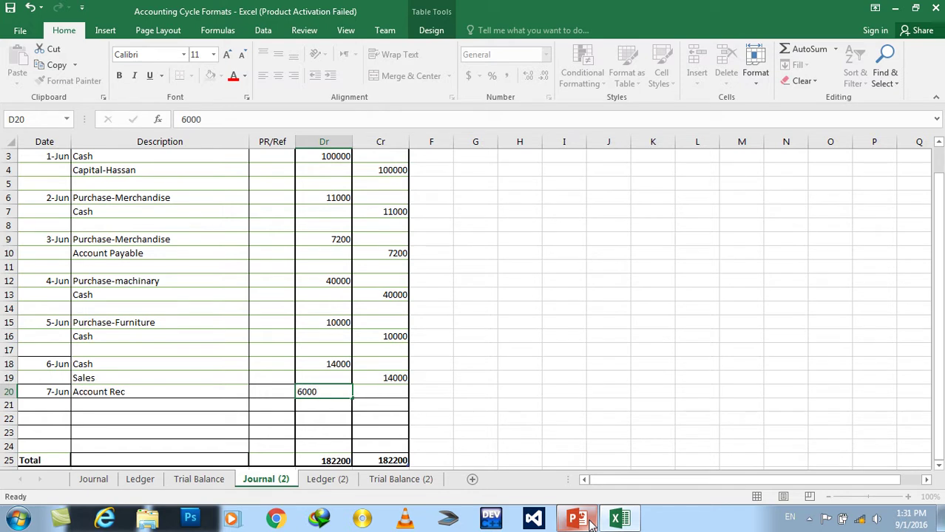
- Credit Sales 6000 in row 21 to complete the 7-Jun entry
{"action": "key", "text": "Left"}
{"action": "key", "text": "Left"}
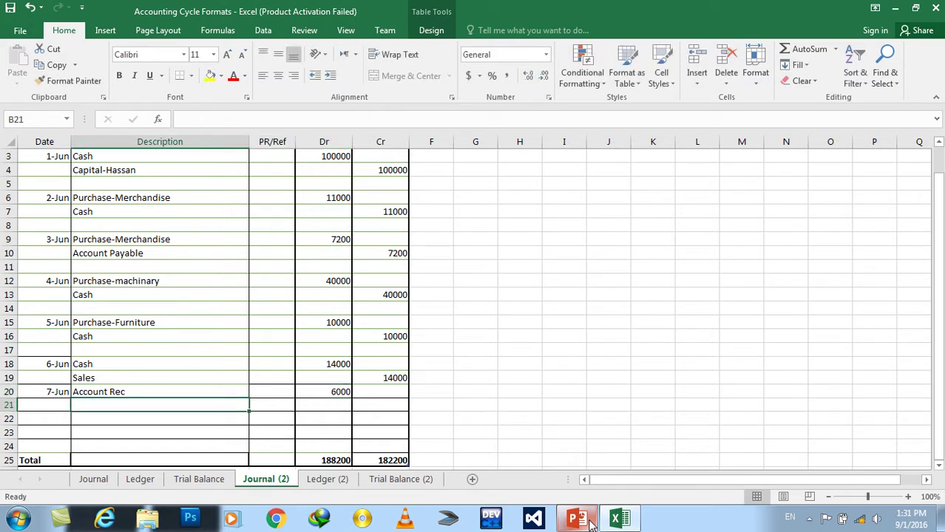
{"action": "type", "text": "S"}
{"action": "key", "text": "Right"}
{"action": "key", "text": "Right"}
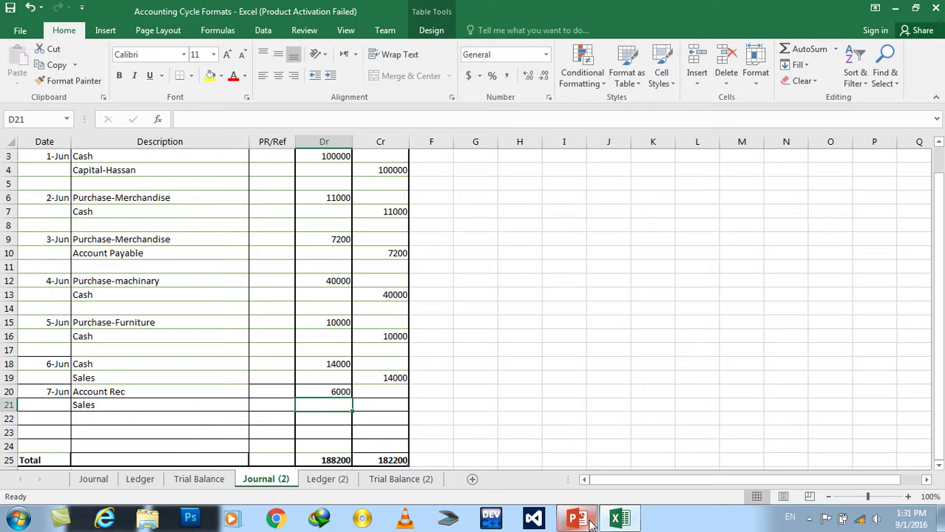
{"action": "key", "text": "Right"}
{"action": "type", "text": "600"}
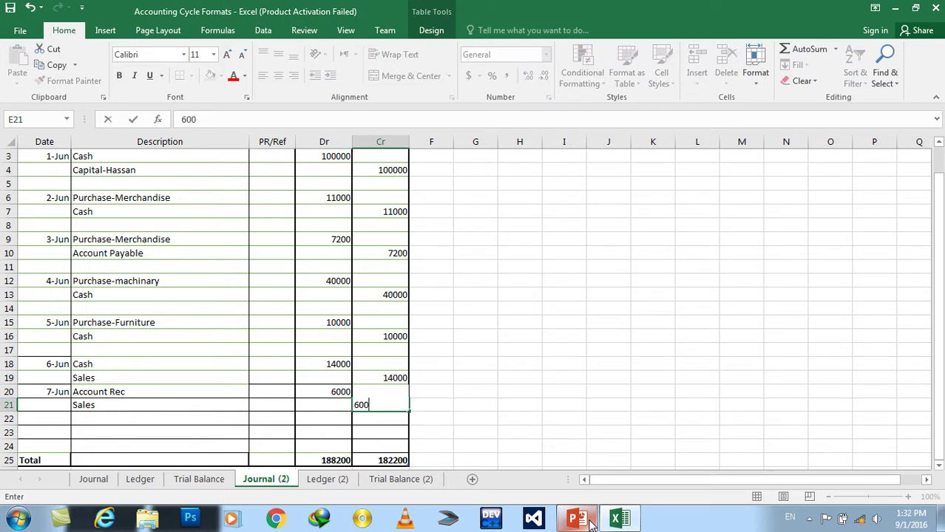
{"action": "key", "text": "Return"}
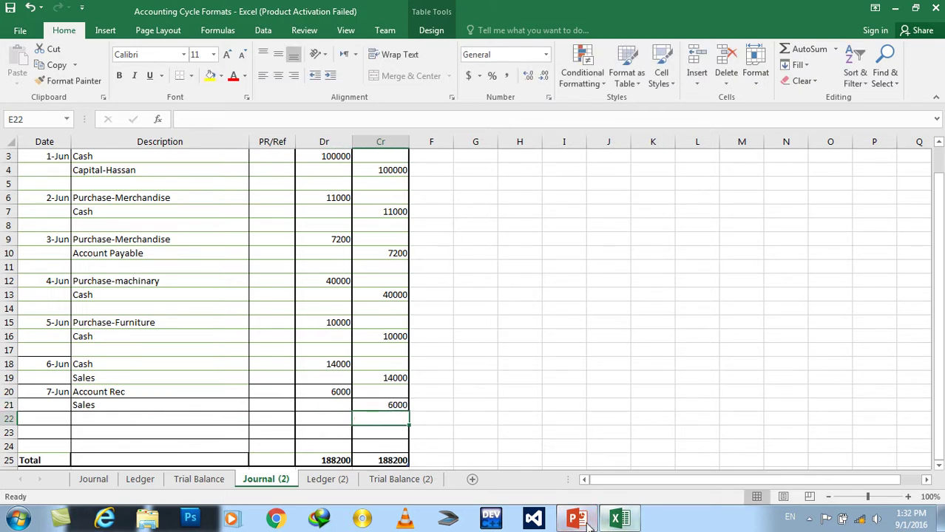
{"action": "left_click", "coordinate": [590, 521]}
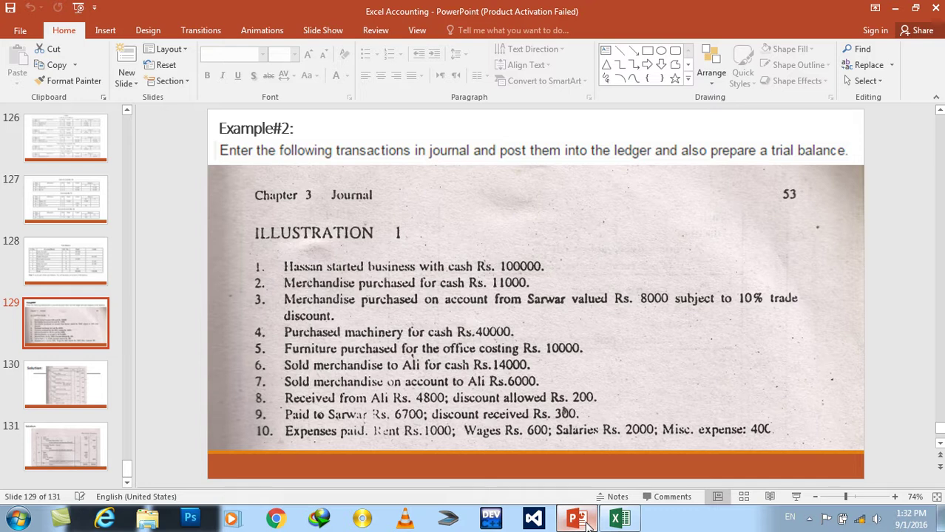
- Enter the 8-Jun date with Cash and Discount Allowed as the debited accounts
{"action": "left_click", "coordinate": [620, 519]}
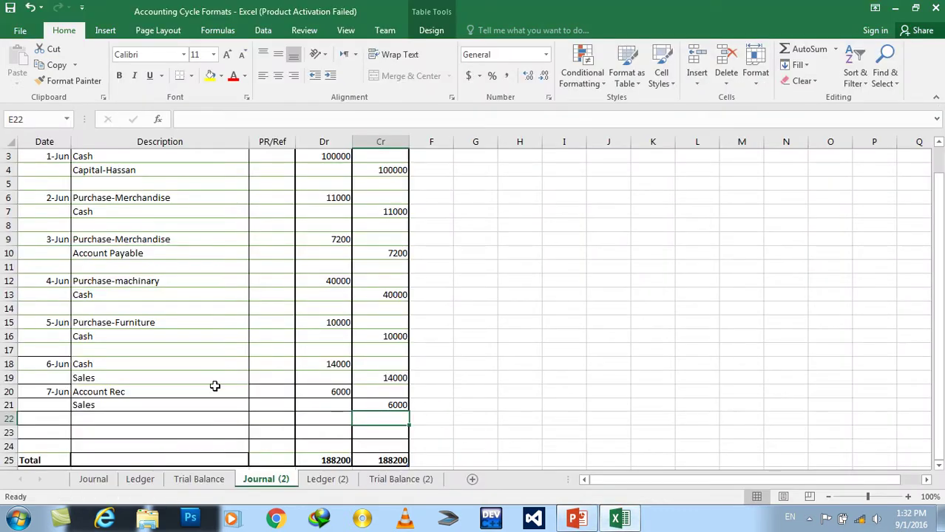
{"action": "left_click", "coordinate": [65, 418]}
{"action": "type", "text": "8"}
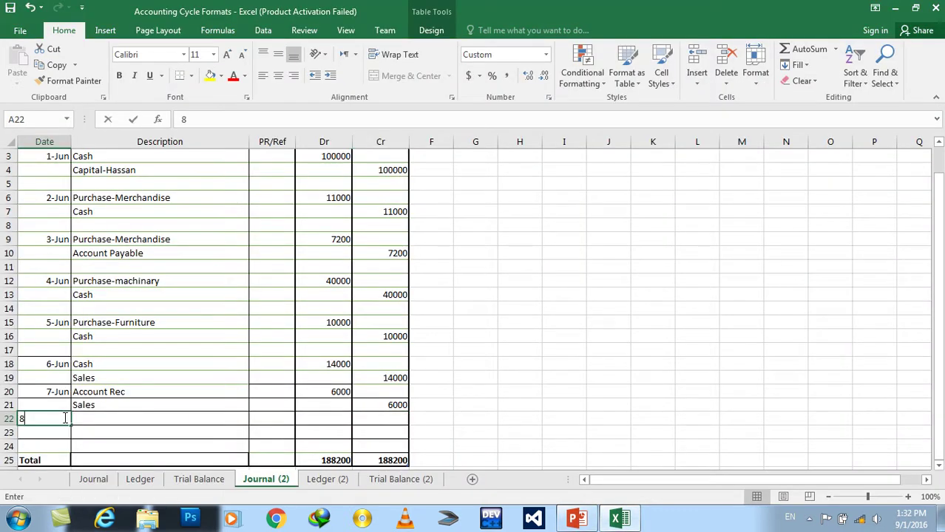
{"action": "type", "text": "-Jun"}
{"action": "key", "text": "Tab"}
{"action": "type", "text": "Cash"}
{"action": "key", "text": "Return"}
{"action": "type", "text": "Discount All"}
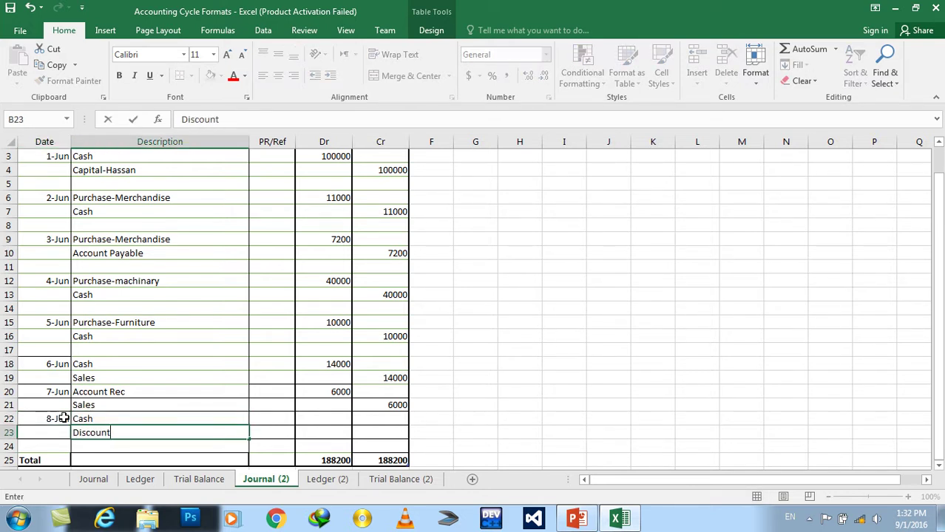
{"action": "type", "text": "owed"}
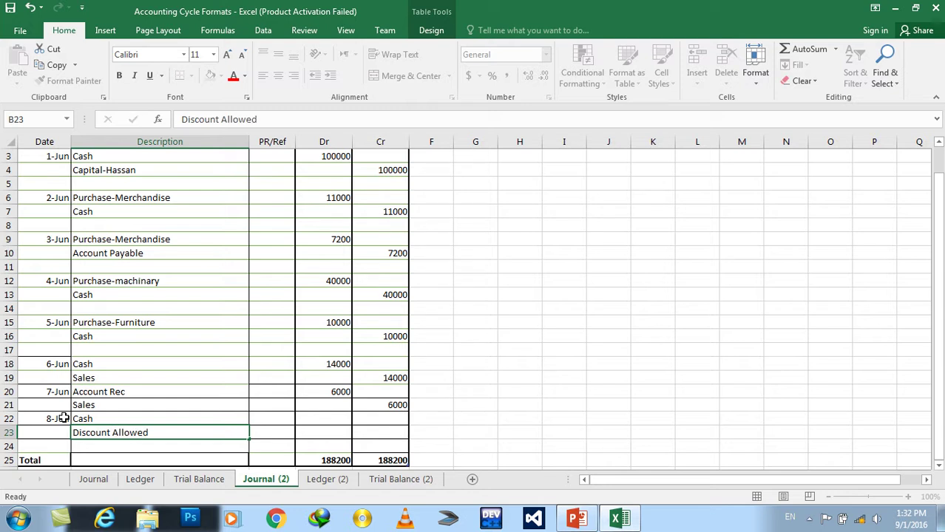
{"action": "key", "text": "Return"}
{"action": "left_click", "coordinate": [581, 519]}
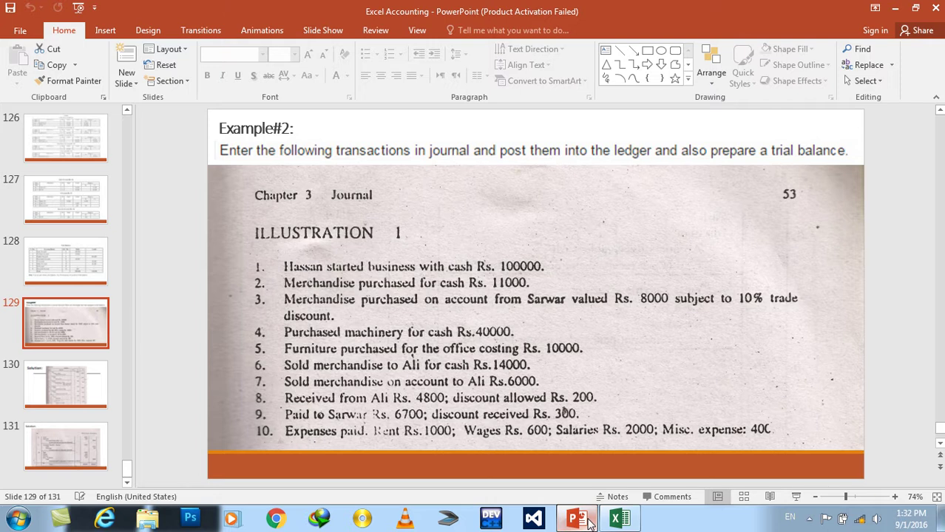
{"action": "left_click", "coordinate": [590, 523]}
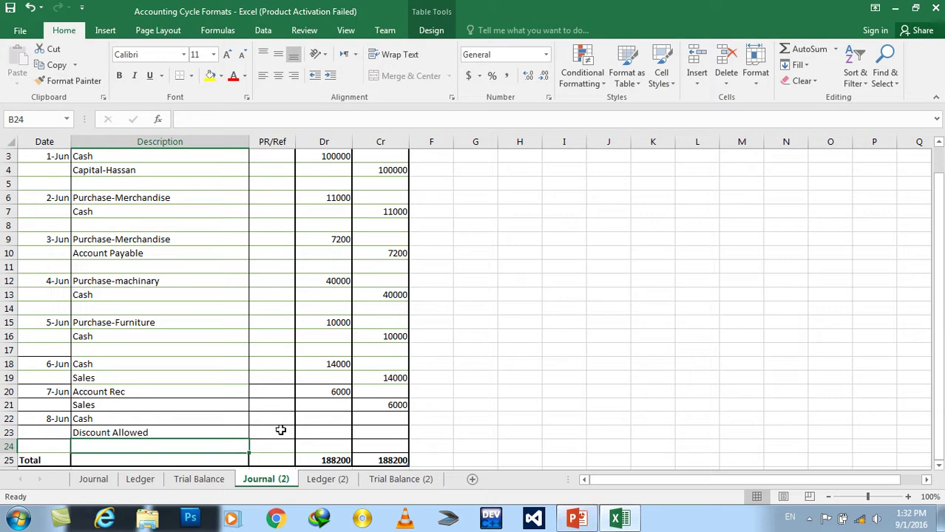
- Add Account Rec as the credited account in B24
{"action": "left_click", "coordinate": [313, 418]}
{"action": "left_click", "coordinate": [160, 445]}
{"action": "type", "text": "Account Rec"}
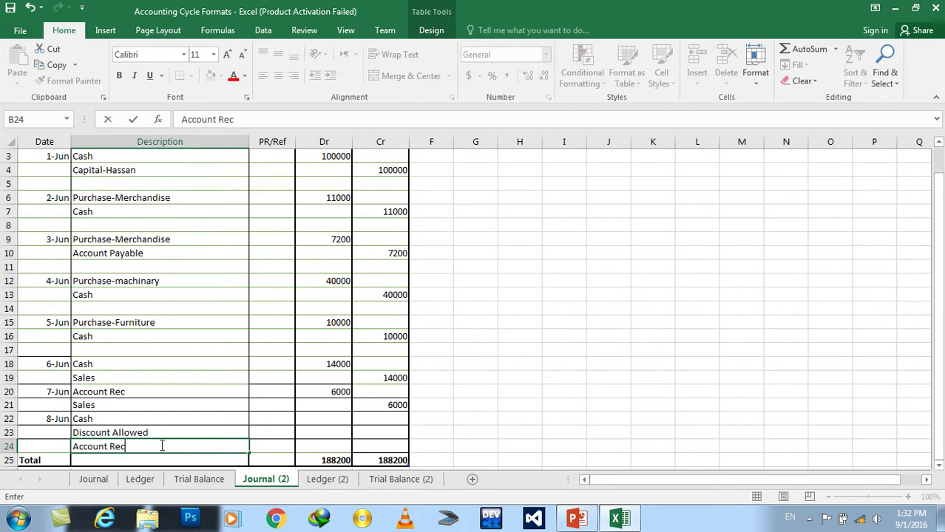
{"action": "key", "text": "Tab"}
{"action": "key", "text": "Tab"}
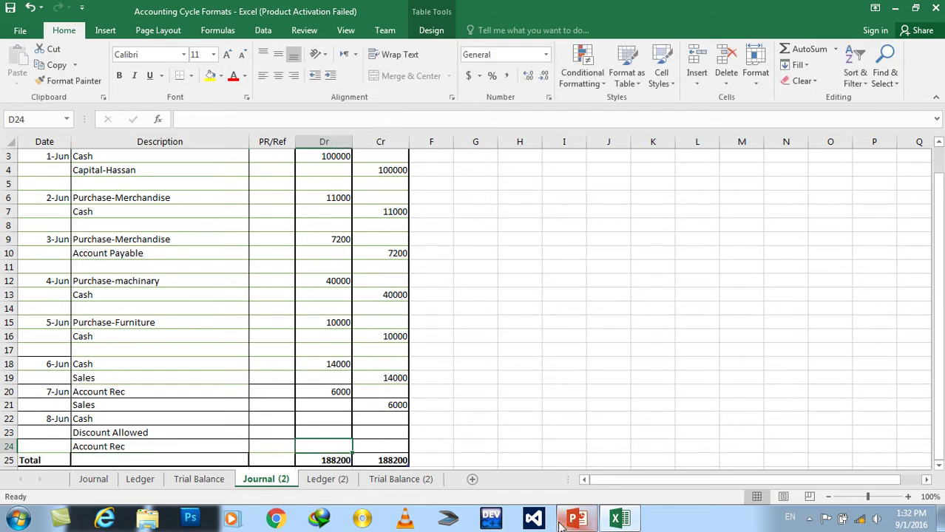
{"action": "left_click", "coordinate": [576, 520]}
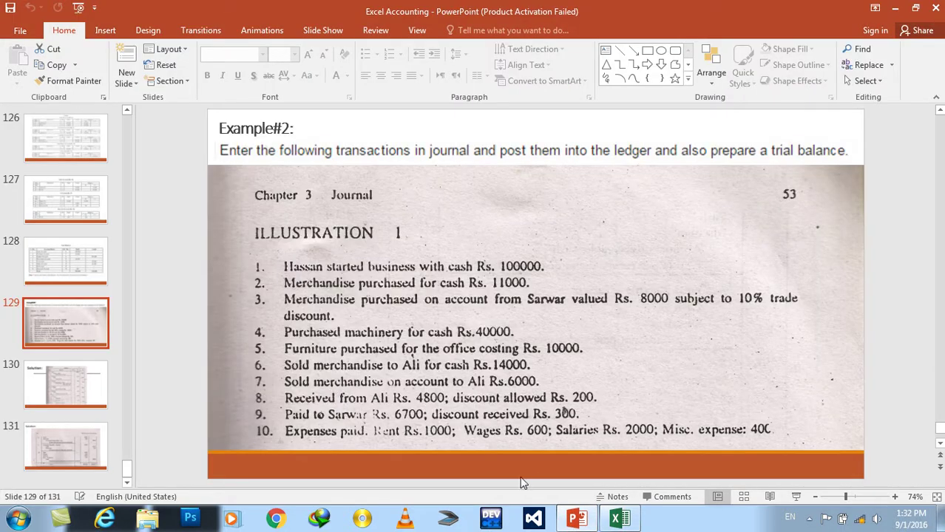
{"action": "left_click", "coordinate": [619, 518]}
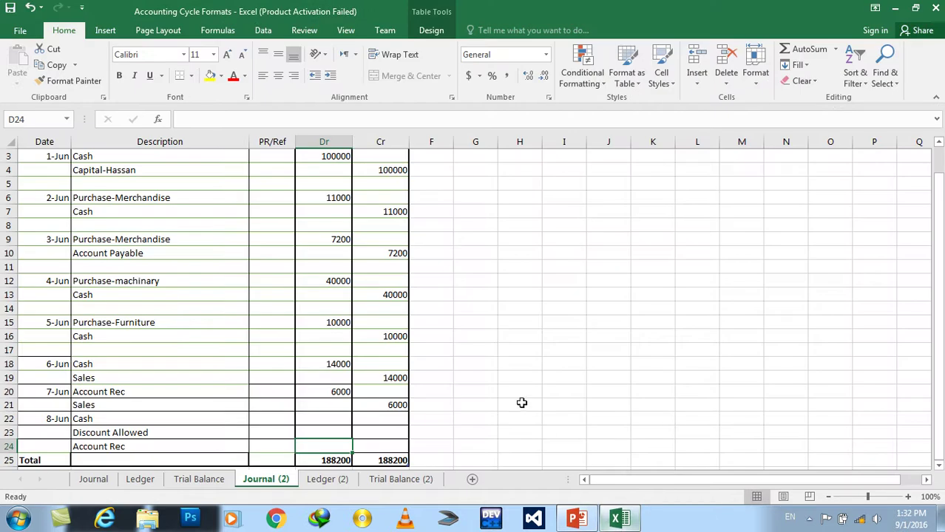
- Enter the amounts: Cash debit 4800, Discount Allowed debit 200, Account Rec credit 5000
{"action": "left_click", "coordinate": [343, 419]}
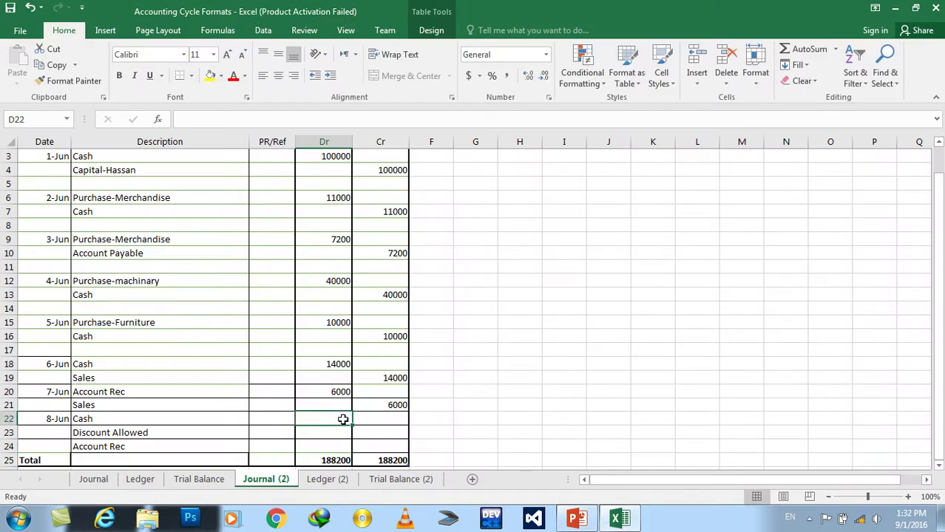
{"action": "type", "text": "4800"}
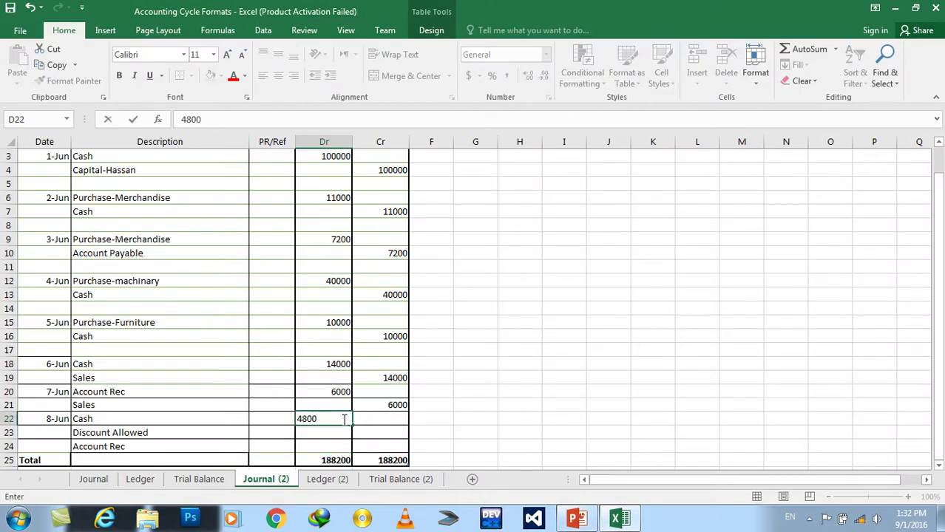
{"action": "key", "text": "Return"}
{"action": "type", "text": "20"}
{"action": "key", "text": "Tab"}
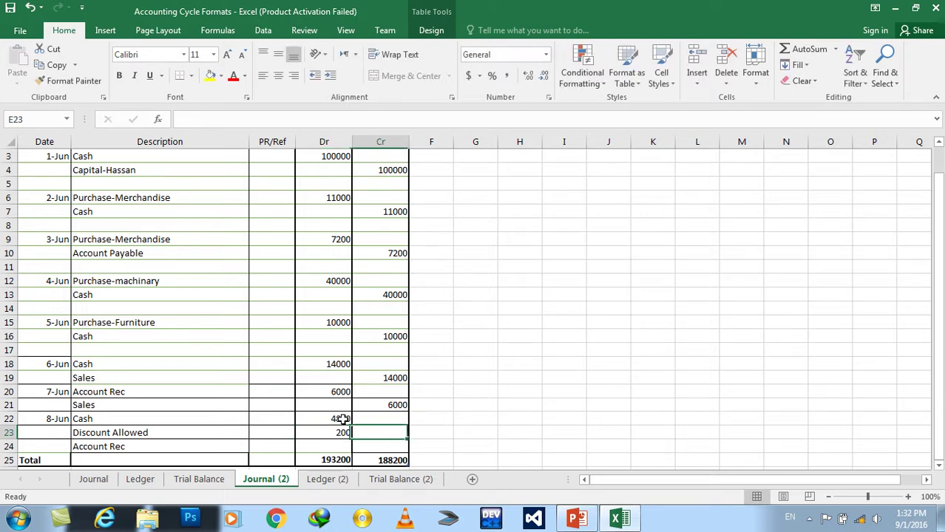
{"action": "key", "text": "Down"}
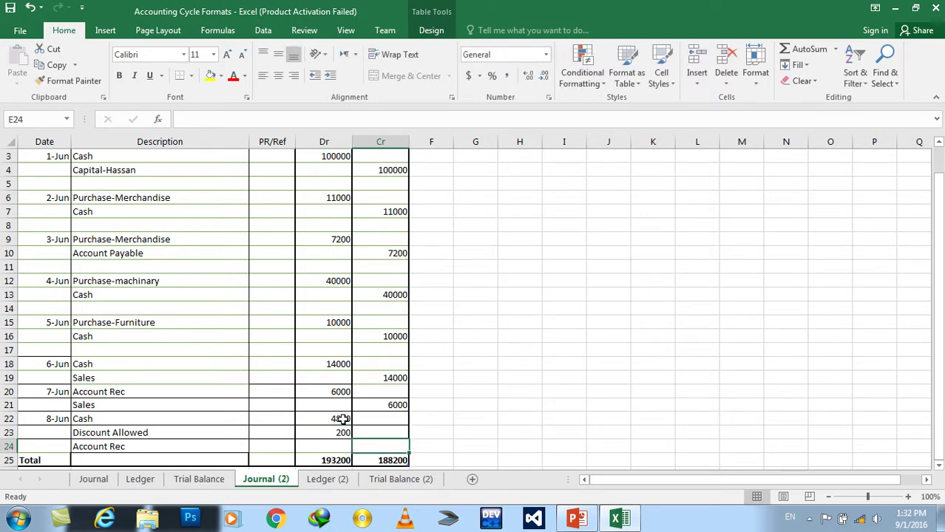
{"action": "type", "text": "50"}
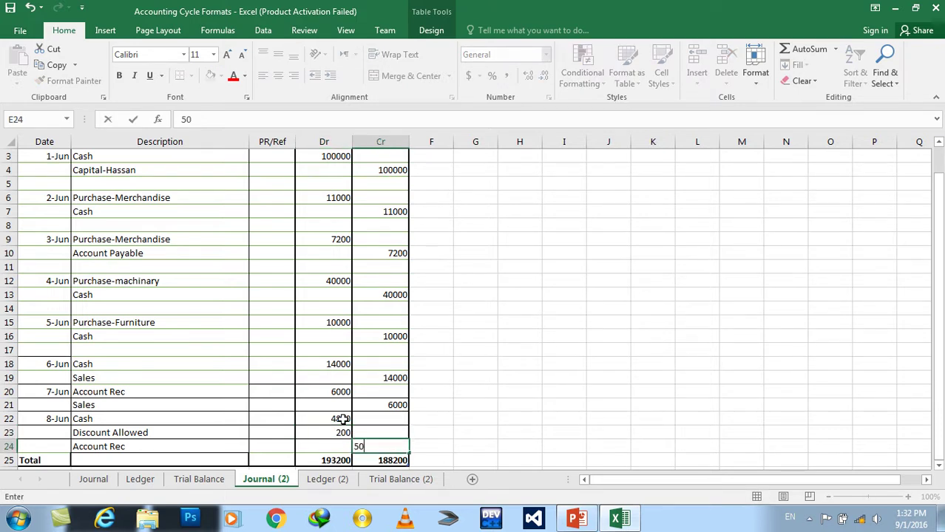
{"action": "key", "text": "Return"}
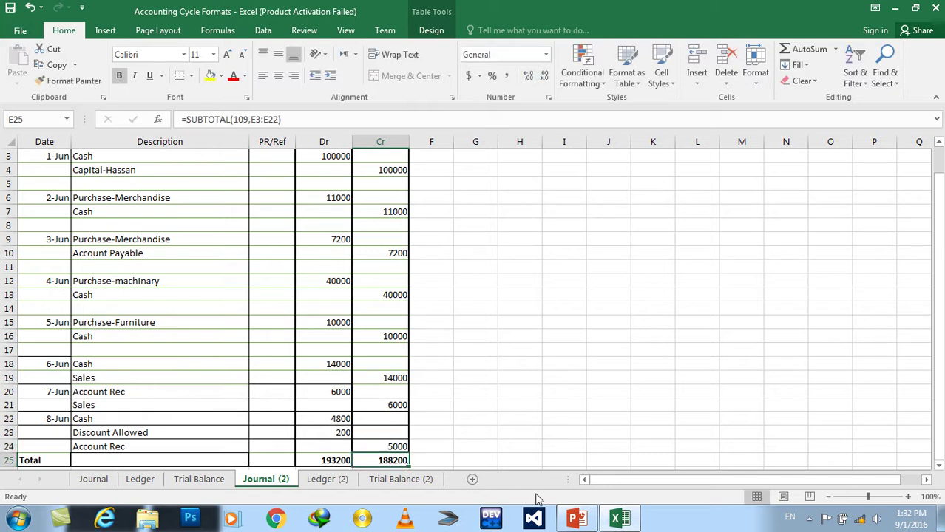
{"action": "left_click", "coordinate": [588, 521]}
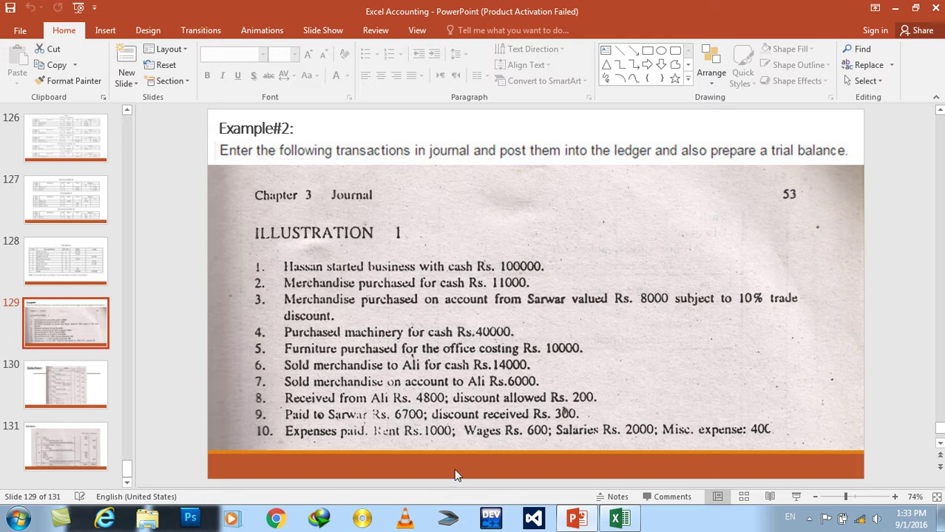
{"action": "left_click", "coordinate": [620, 519]}
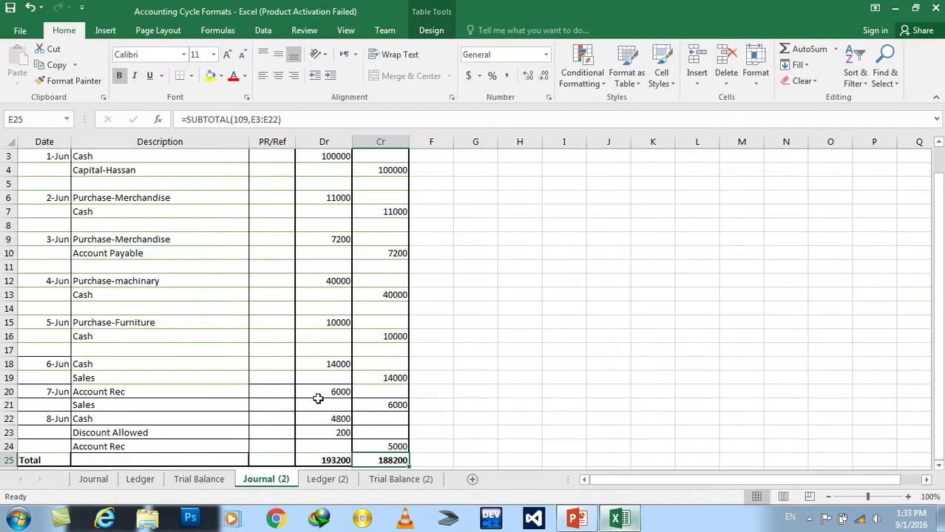
- Insert two blank rows above the Total row, undoing a misplaced insert at row 24
{"action": "left_click", "coordinate": [15, 442]}
{"action": "right_click", "coordinate": [15, 442]}
{"action": "left_click", "coordinate": [51, 335]}
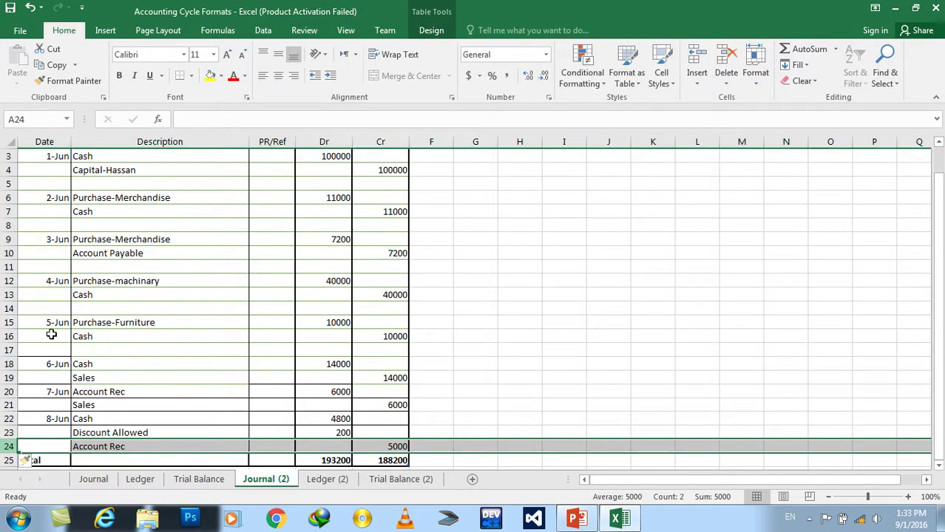
{"action": "key", "text": "ctrl+z"}
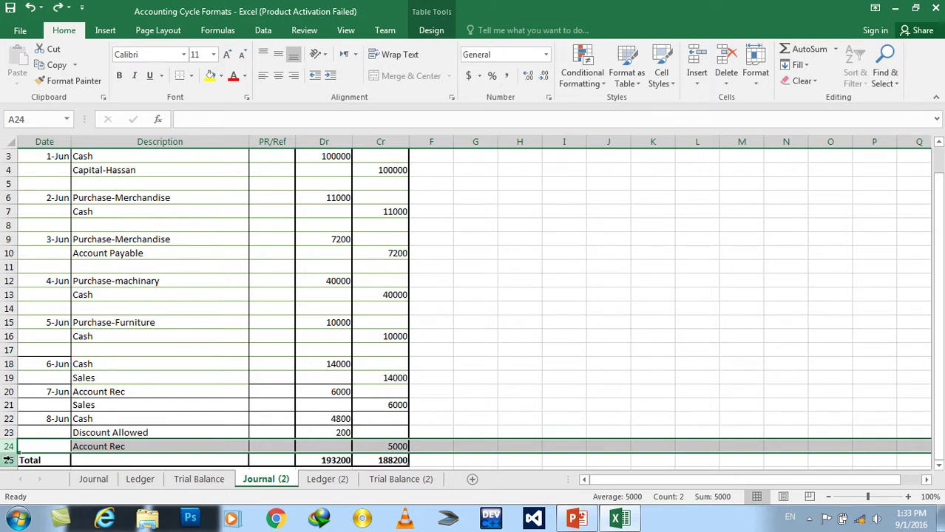
{"action": "right_click", "coordinate": [8, 460]}
{"action": "left_click", "coordinate": [41, 362]}
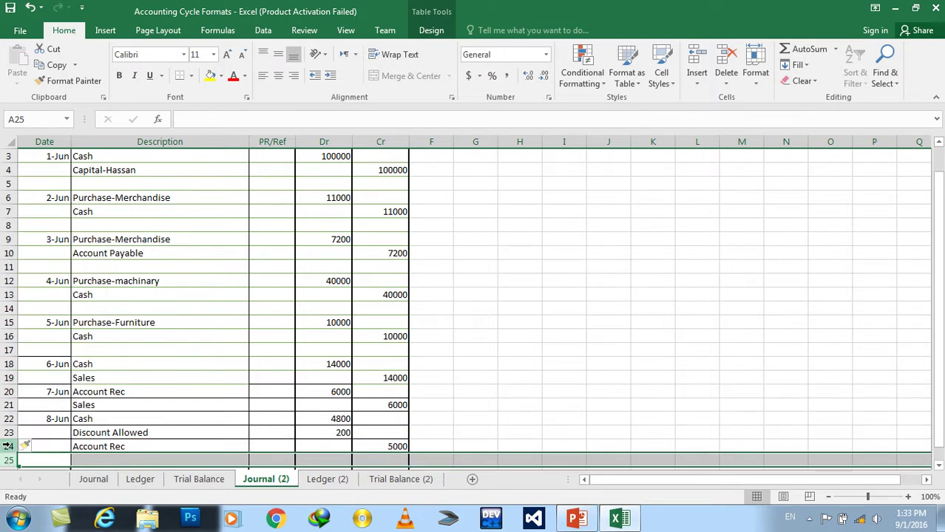
{"action": "right_click", "coordinate": [9, 460]}
{"action": "left_click", "coordinate": [46, 343]}
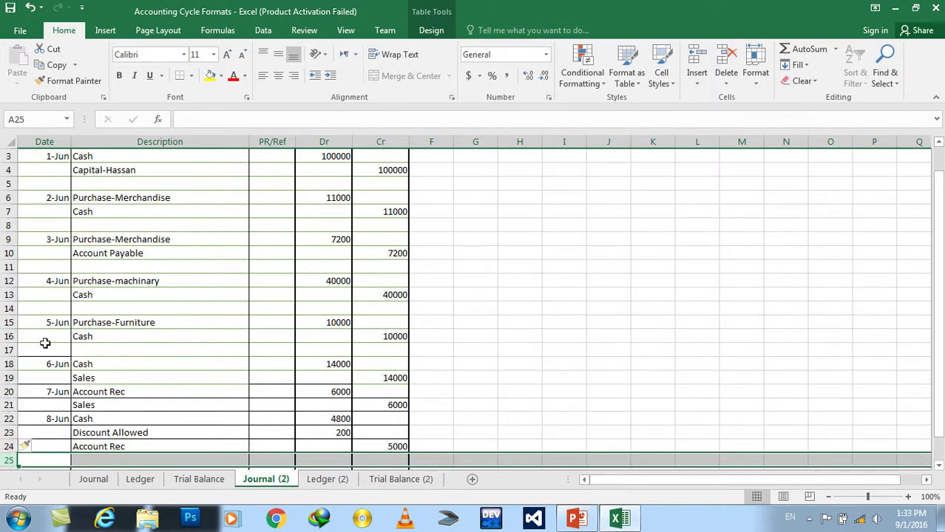
- Insert two more blank rows at rows 25–26, pushing Total down to row 29
{"action": "left_click", "coordinate": [938, 465]}
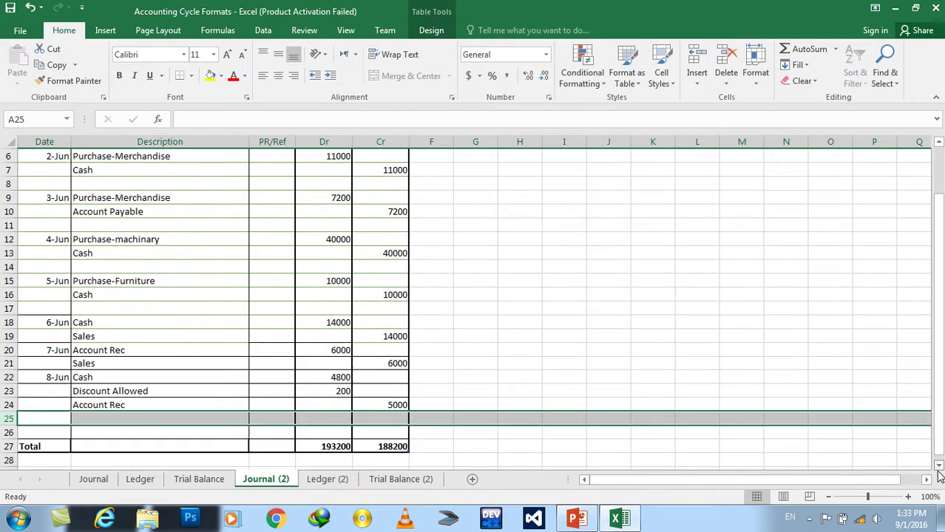
{"action": "scroll", "coordinate": [938, 477], "scroll_direction": "down", "scroll_amount": 2}
{"action": "left_click", "coordinate": [605, 432]}
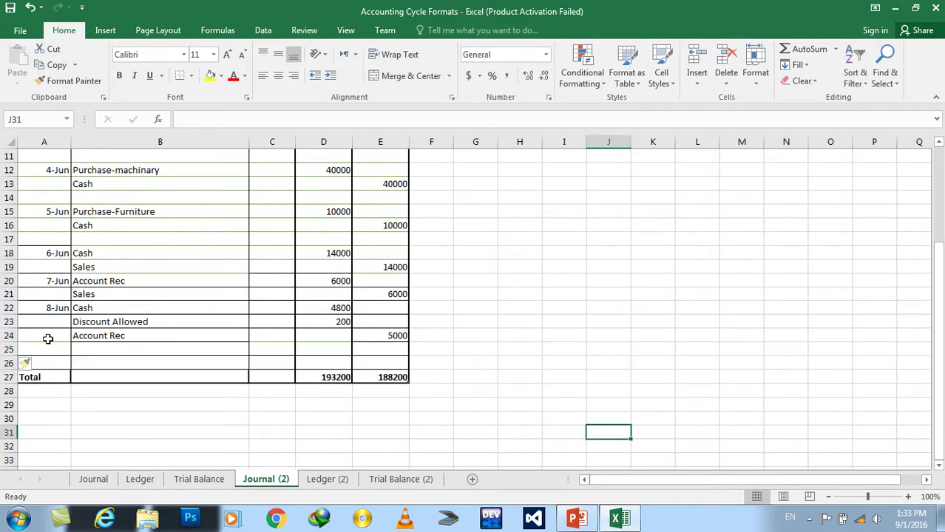
{"action": "left_click", "coordinate": [9, 349]}
{"action": "right_click", "coordinate": [9, 349]}
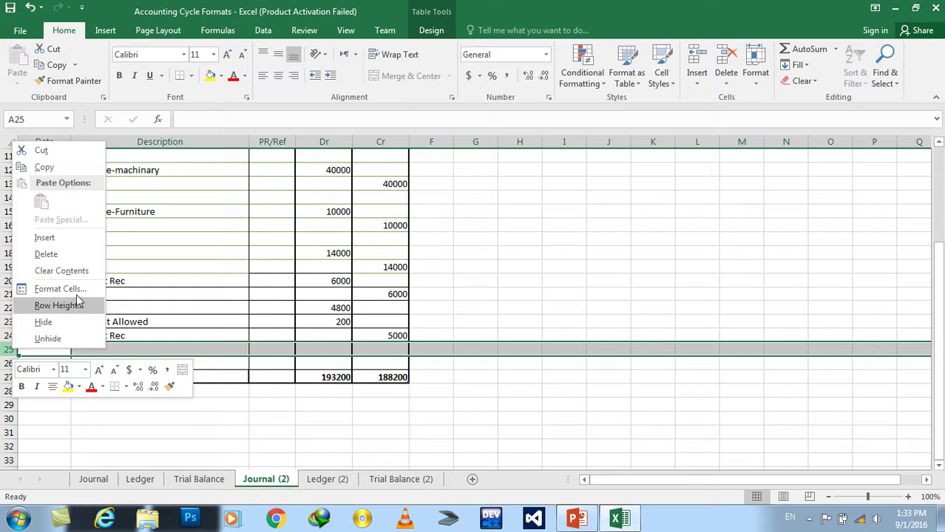
{"action": "left_click", "coordinate": [60, 238]}
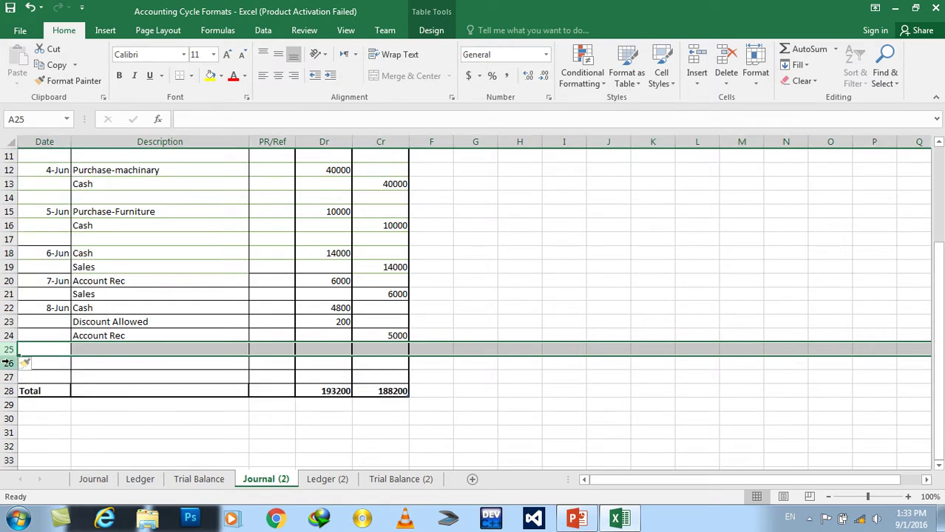
{"action": "right_click", "coordinate": [9, 363]}
{"action": "left_click", "coordinate": [56, 248]}
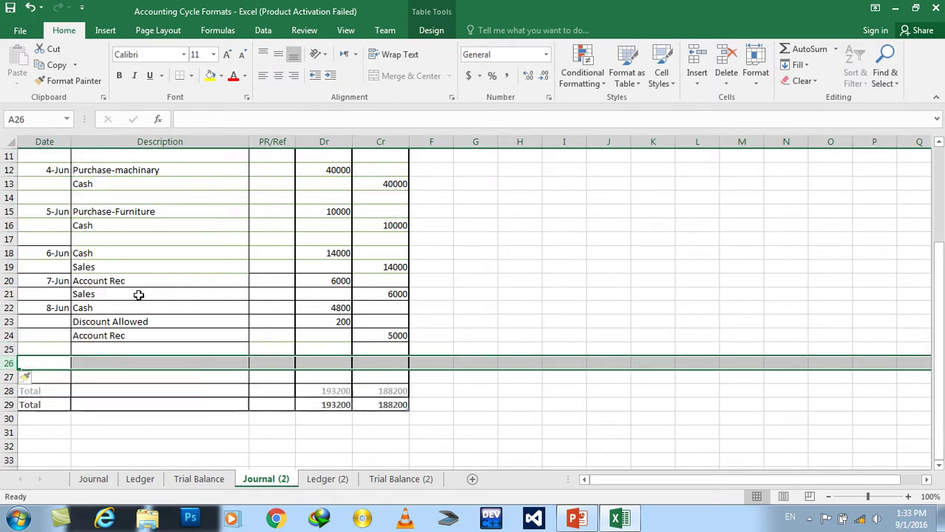
{"action": "left_click", "coordinate": [543, 241]}
{"action": "left_click", "coordinate": [522, 306]}
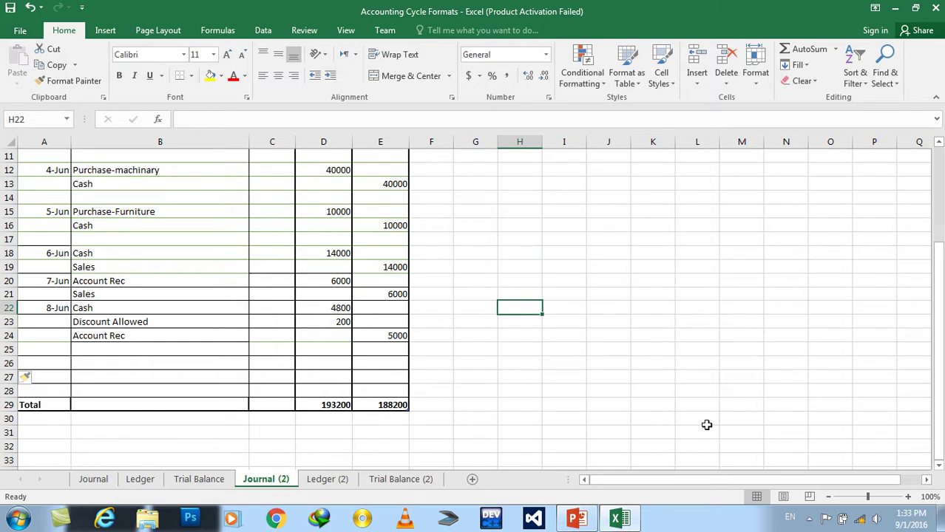
- Extend the Cr total in E29 to rows 3–28 so both totals read 193200
{"action": "left_click_drag", "start_coordinate": [937, 445], "coordinate": [937, 359]}
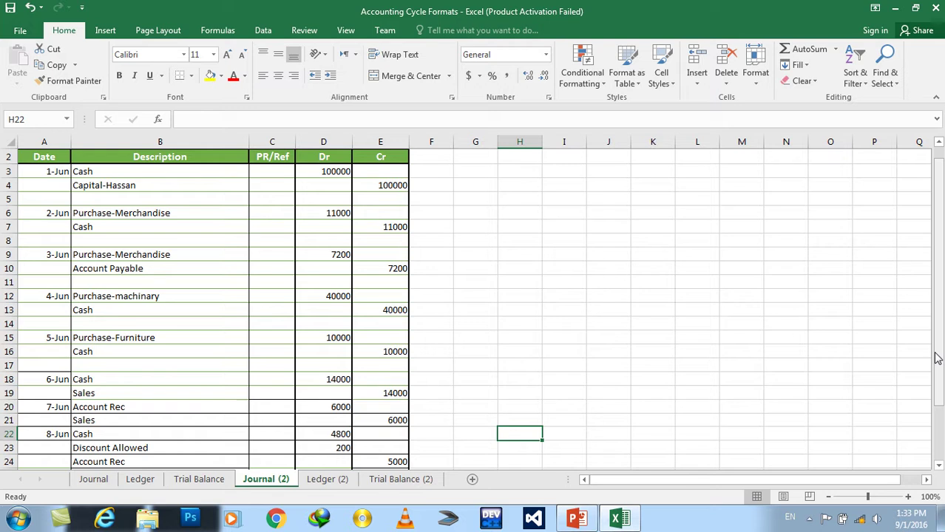
{"action": "left_click_drag", "start_coordinate": [939, 323], "coordinate": [940, 351]}
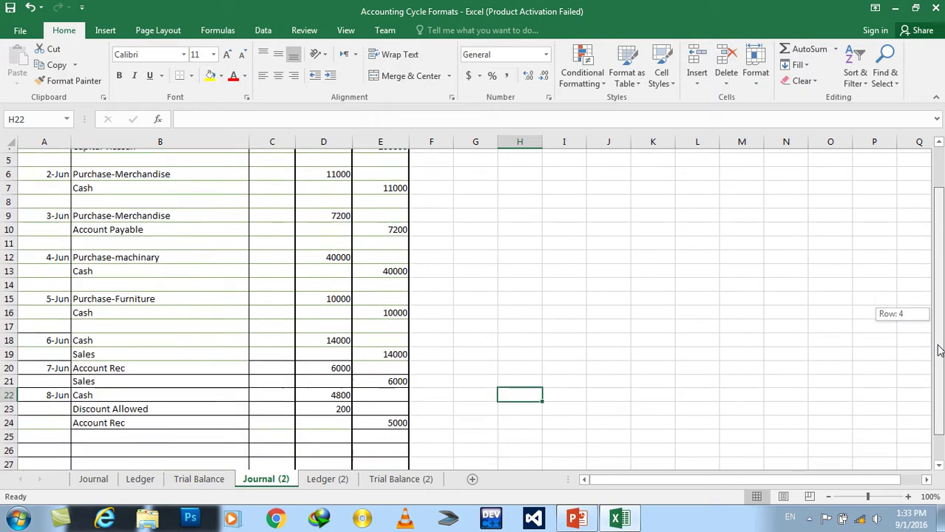
{"action": "left_click_drag", "start_coordinate": [939, 350], "coordinate": [939, 382]}
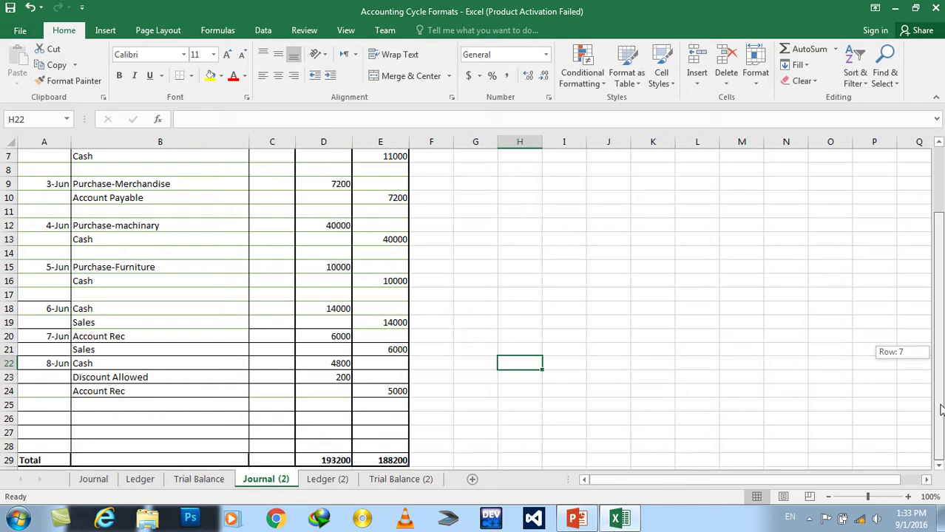
{"action": "left_click", "coordinate": [330, 460]}
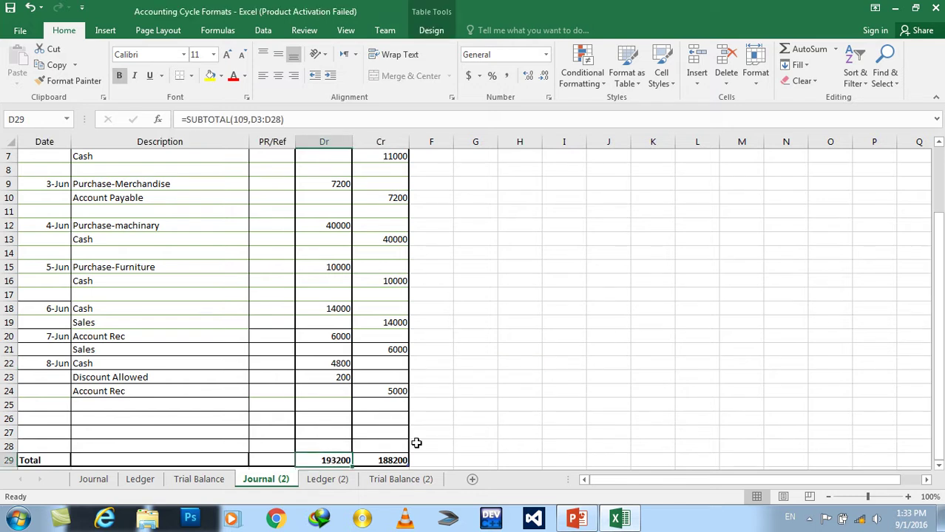
{"action": "left_click", "coordinate": [390, 461]}
{"action": "key", "text": "ctrl+z"}
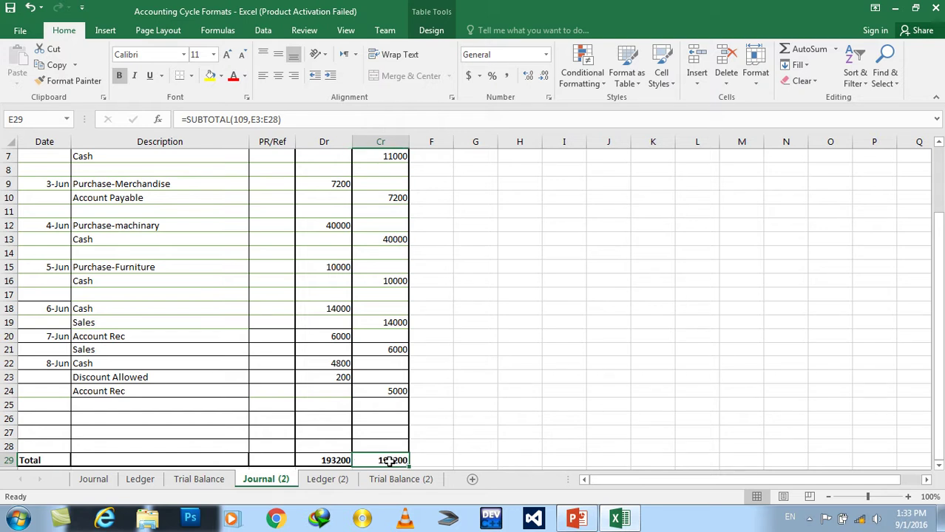
{"action": "left_click", "coordinate": [507, 378]}
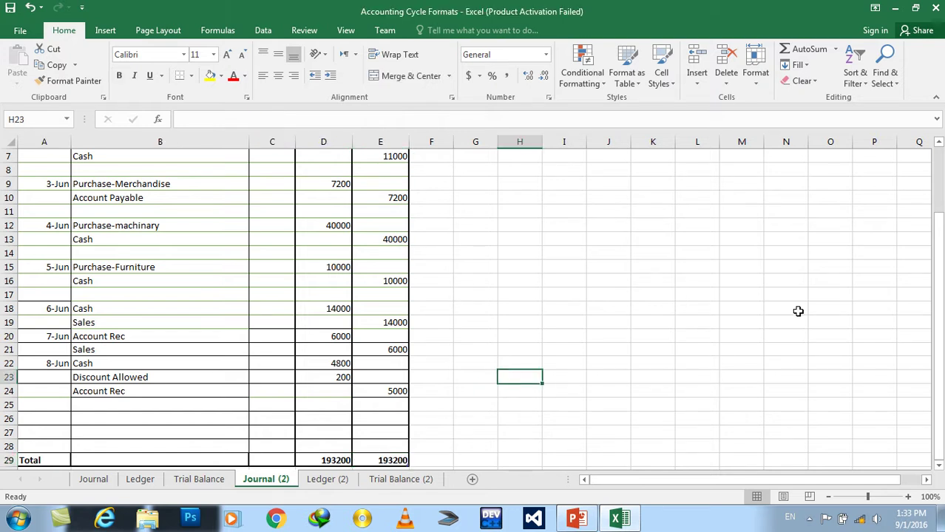
- Date the next journal entry 9-Jun in cell A25
{"action": "scroll", "coordinate": [938, 444], "scroll_direction": "down", "scroll_amount": 2}
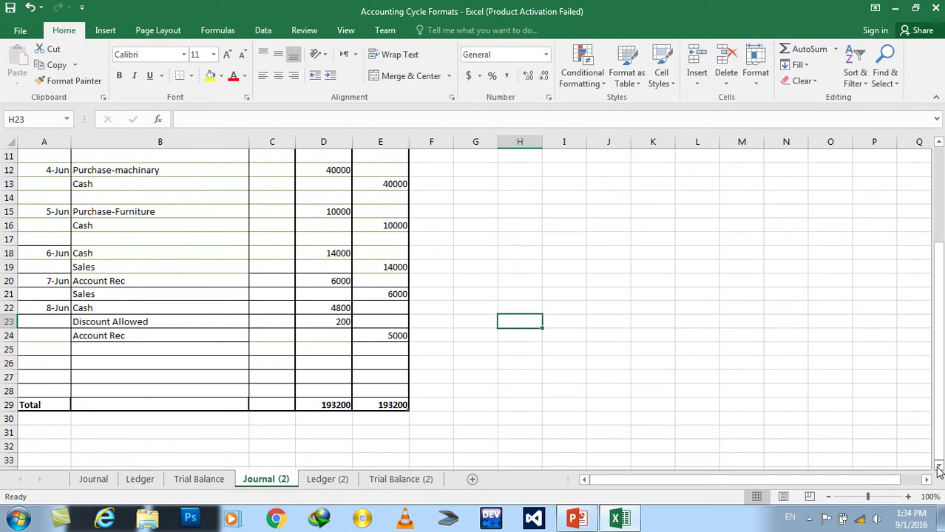
{"action": "left_click", "coordinate": [13, 349]}
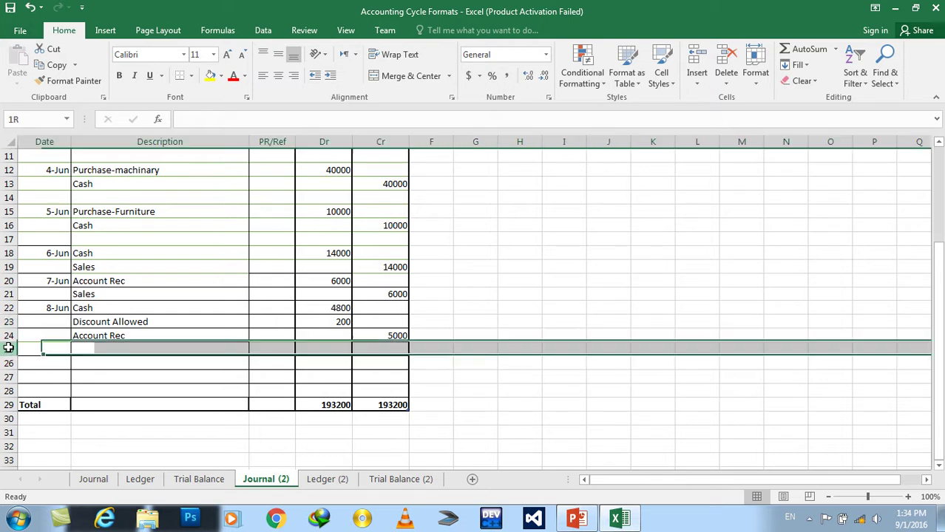
{"action": "left_click", "coordinate": [33, 349]}
{"action": "type", "text": "9-Jun"}
{"action": "key", "text": "Tab"}
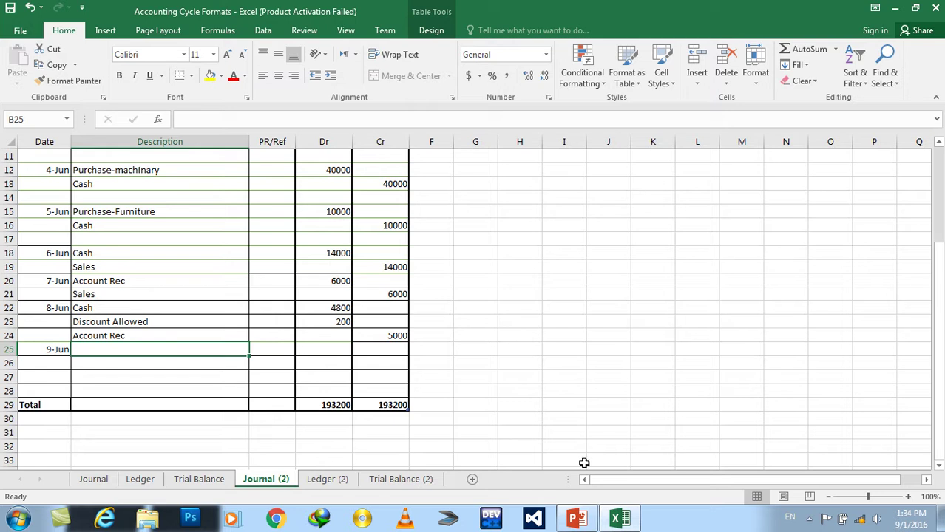
{"action": "left_click", "coordinate": [581, 525]}
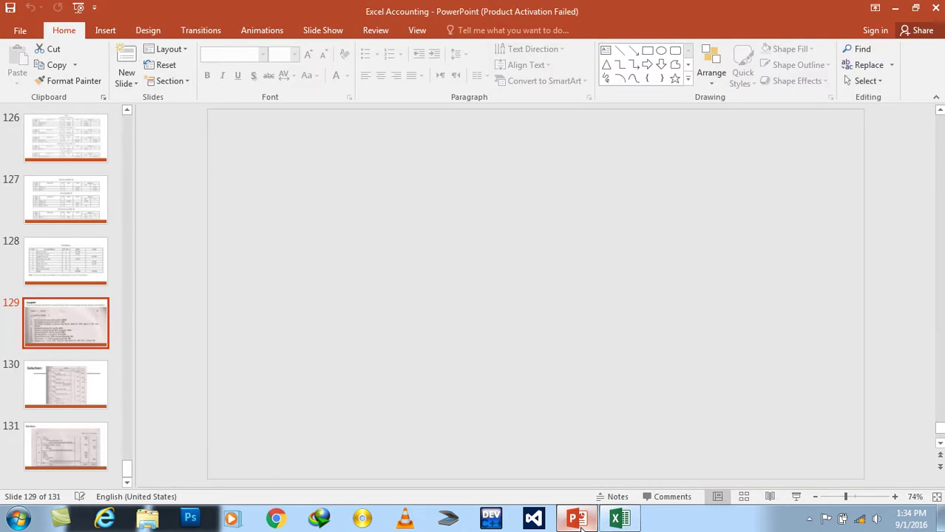
- View slide 129's transaction list, including the Rs. 6700 supplier payment with discount received
{"action": "left_click", "coordinate": [581, 523]}
{"action": "left_click", "coordinate": [581, 523]}
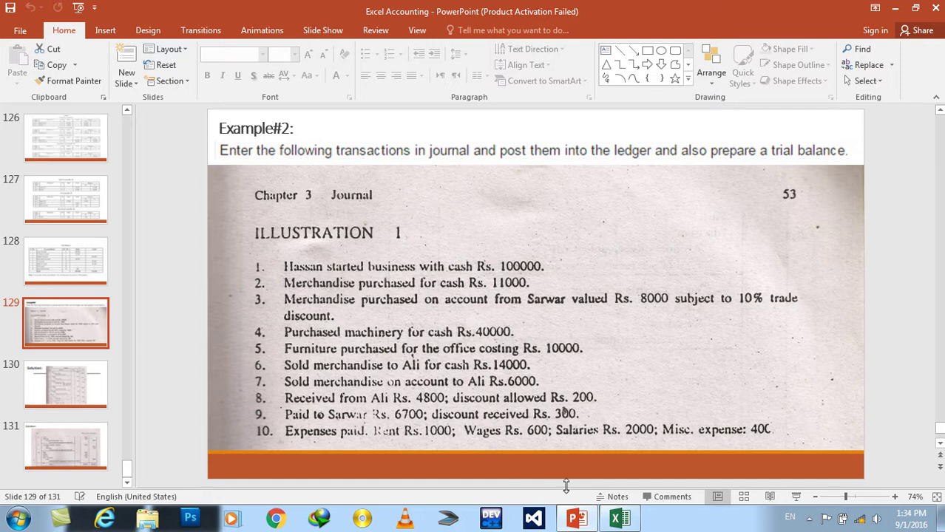
{"action": "mouse_move", "coordinate": [576, 519]}
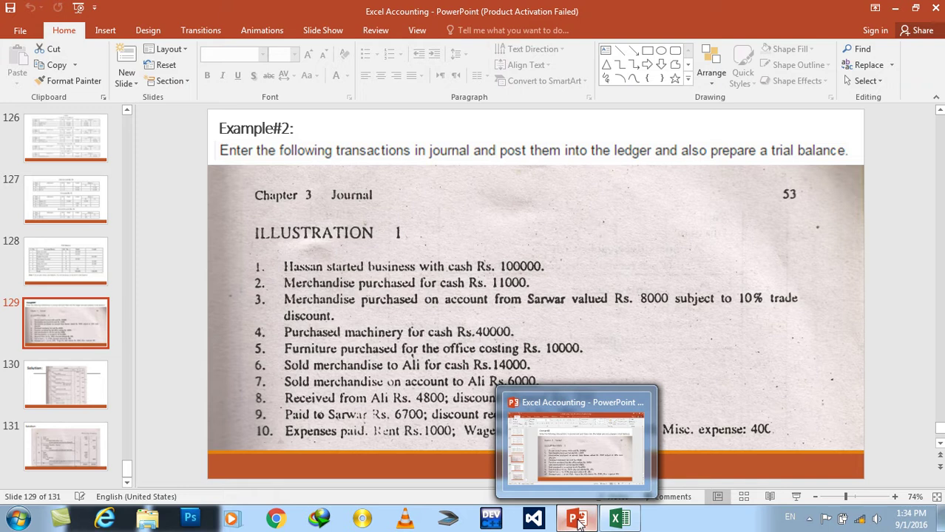
- On Journal (2), enter Account payable with amounts 6700 and 300 down the debit column
{"action": "left_click", "coordinate": [619, 519]}
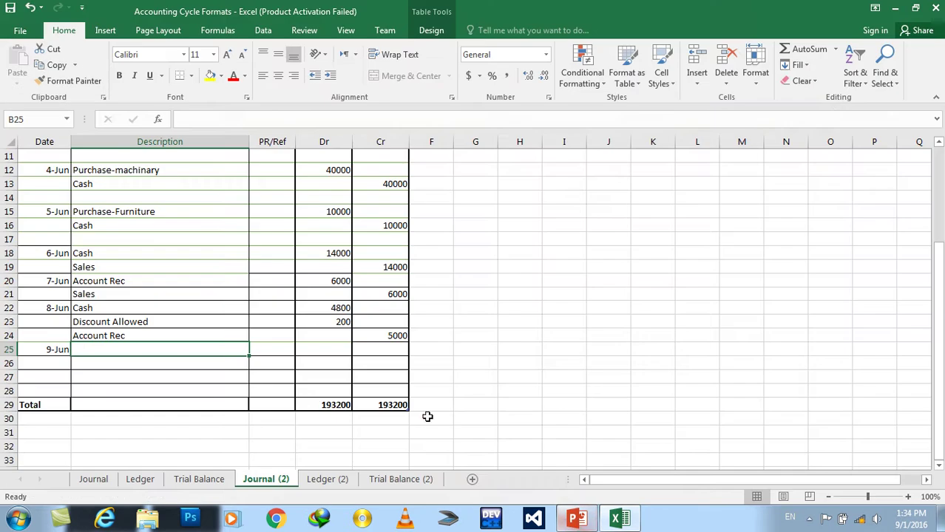
{"action": "type", "text": "Account payable"}
{"action": "key", "text": "Tab"}
{"action": "key", "text": "Tab"}
{"action": "type", "text": "6700"}
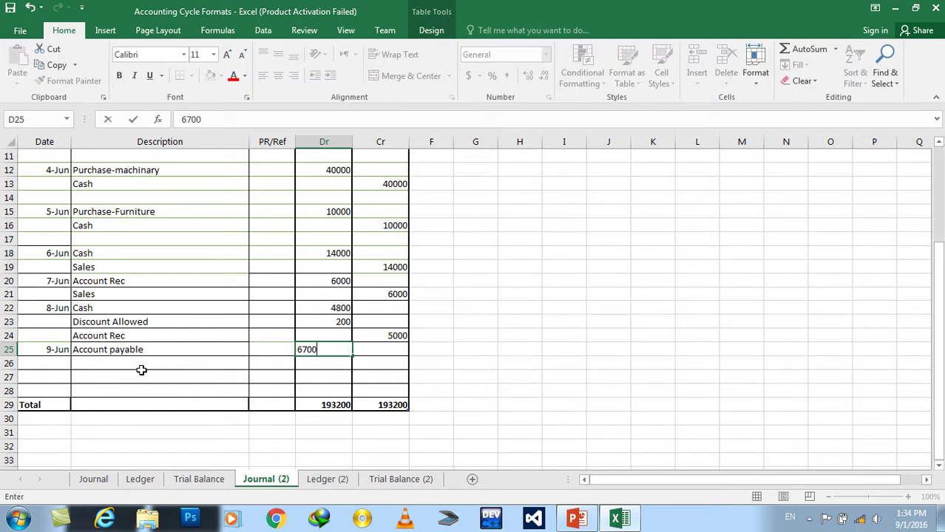
{"action": "key", "text": "Return"}
{"action": "type", "text": "300"}
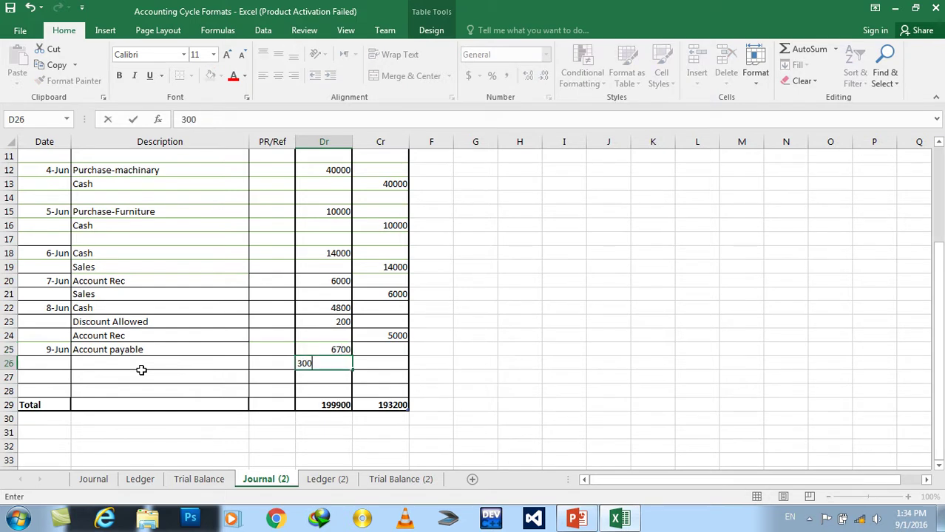
{"action": "left_click", "coordinate": [141, 370]}
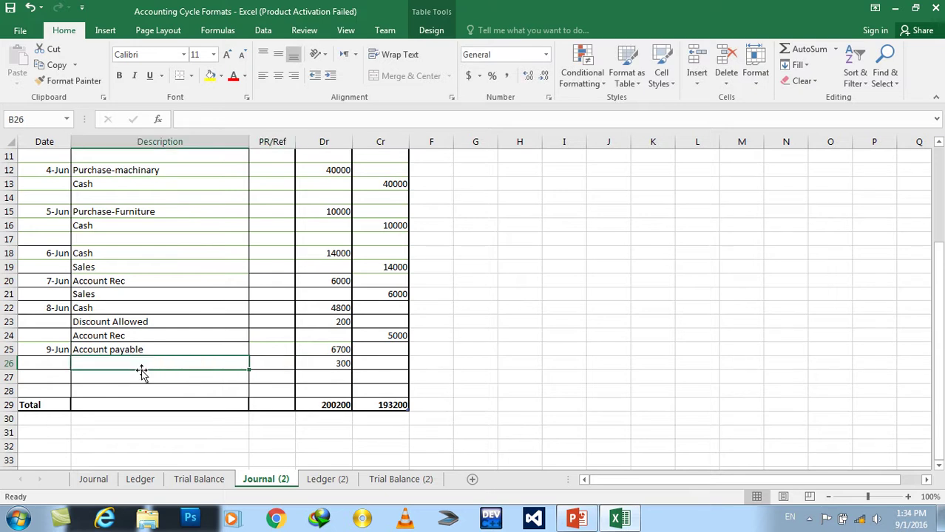
- Add the Discount Rec and Cash descriptions in rows 26 and 27
{"action": "type", "text": "Dis"}
{"action": "key", "text": "BackSpace"}
{"action": "key", "text": "BackSpace"}
{"action": "key", "text": "BackSpace"}
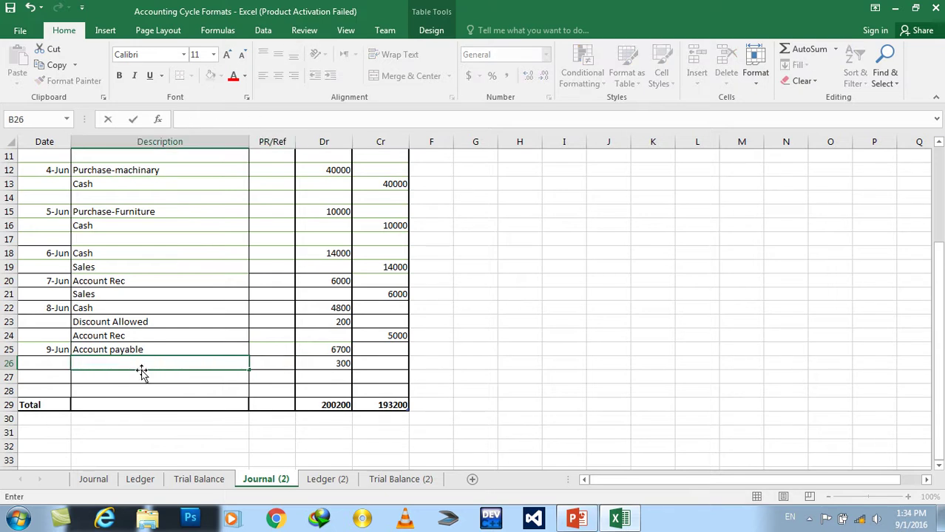
{"action": "key", "text": "Escape"}
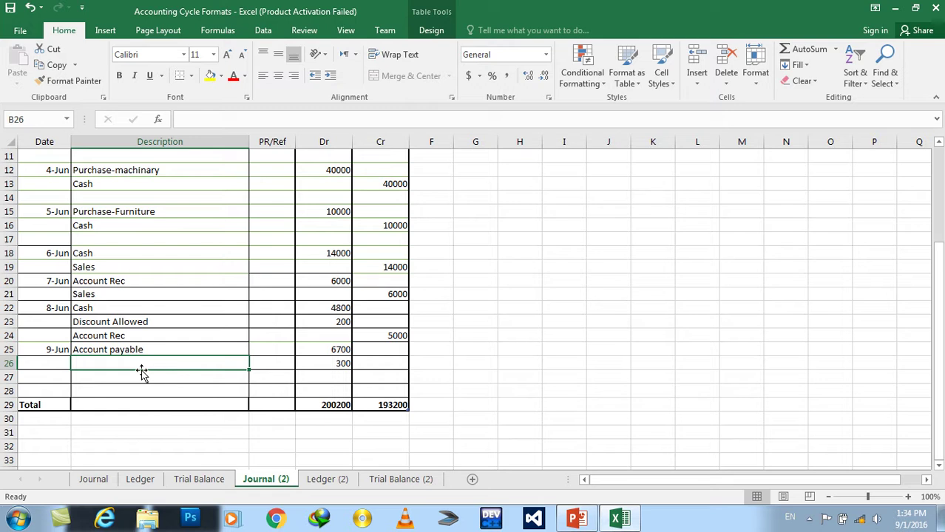
{"action": "type", "text": "Discount "}
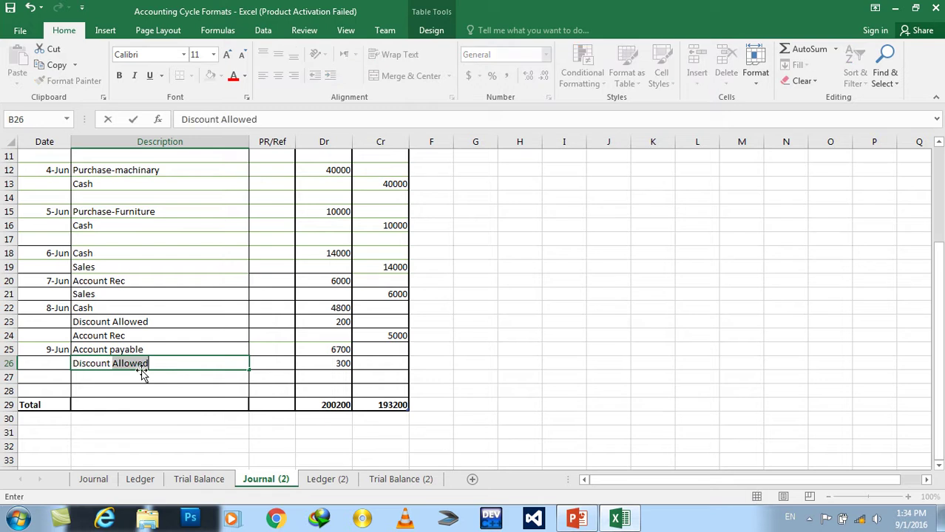
{"action": "type", "text": "Rec"}
{"action": "key", "text": "Tab"}
{"action": "key", "text": "Tab"}
{"action": "key", "text": "Down"}
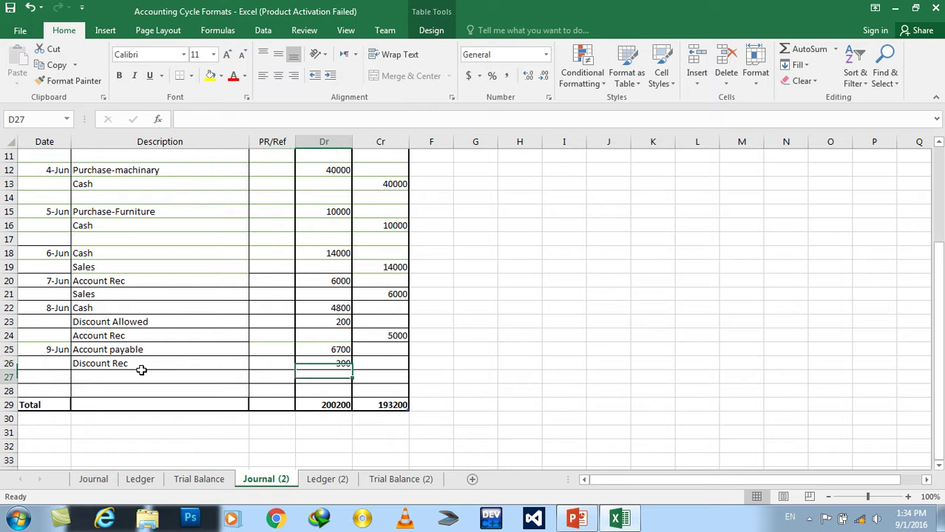
{"action": "left_click", "coordinate": [142, 373]}
{"action": "type", "text": "Cash"}
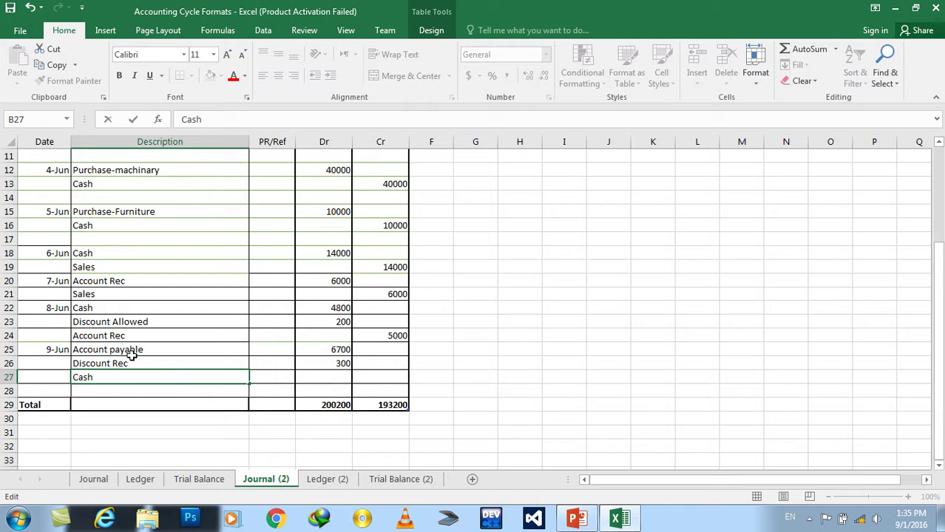
{"action": "left_click", "coordinate": [135, 351]}
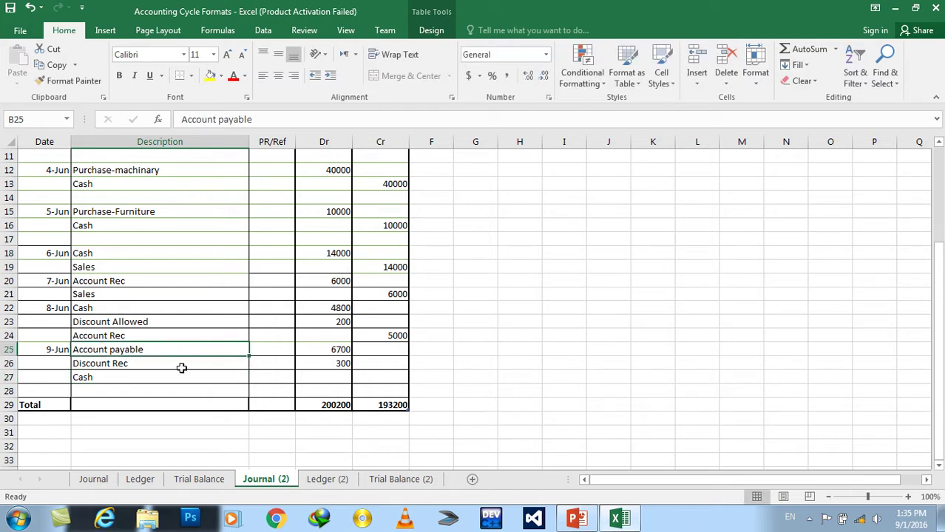
- Clear the misplaced descriptions and debits, then debit Account payable 7000
{"action": "left_click_drag", "start_coordinate": [116, 350], "coordinate": [110, 380]}
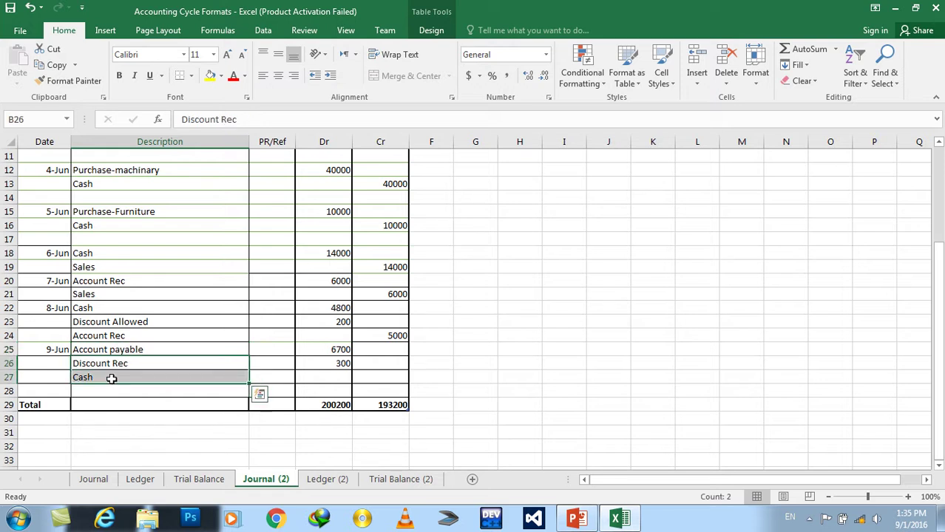
{"action": "key", "text": "Delete"}
{"action": "left_click", "coordinate": [170, 347]}
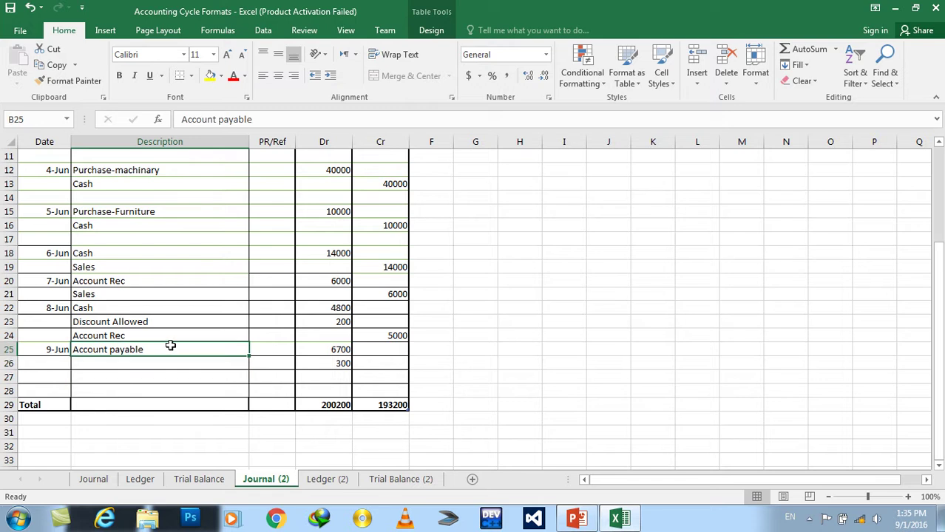
{"action": "left_click", "coordinate": [333, 364]}
{"action": "left_click", "coordinate": [328, 348]}
{"action": "key", "text": "Delete"}
{"action": "key", "text": "Down"}
{"action": "key", "text": "Delete"}
{"action": "left_click", "coordinate": [327, 349]}
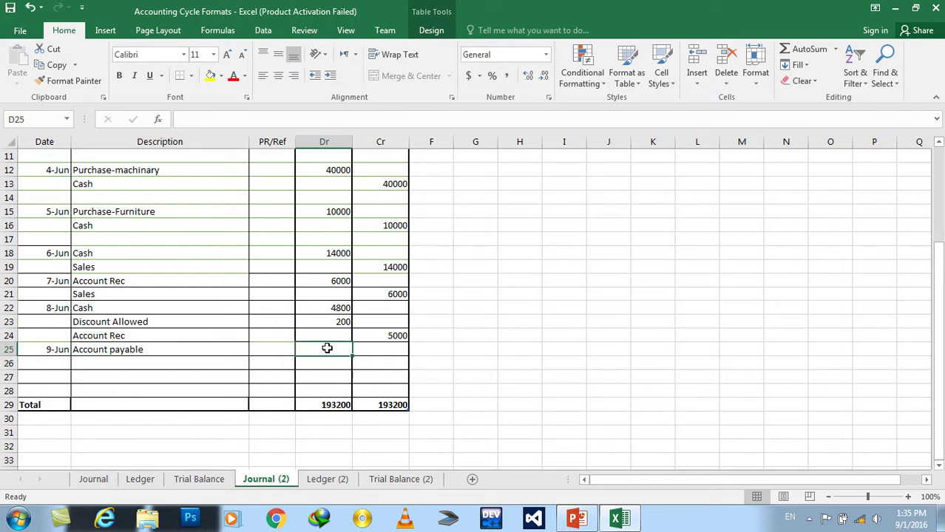
{"action": "type", "text": "7000"}
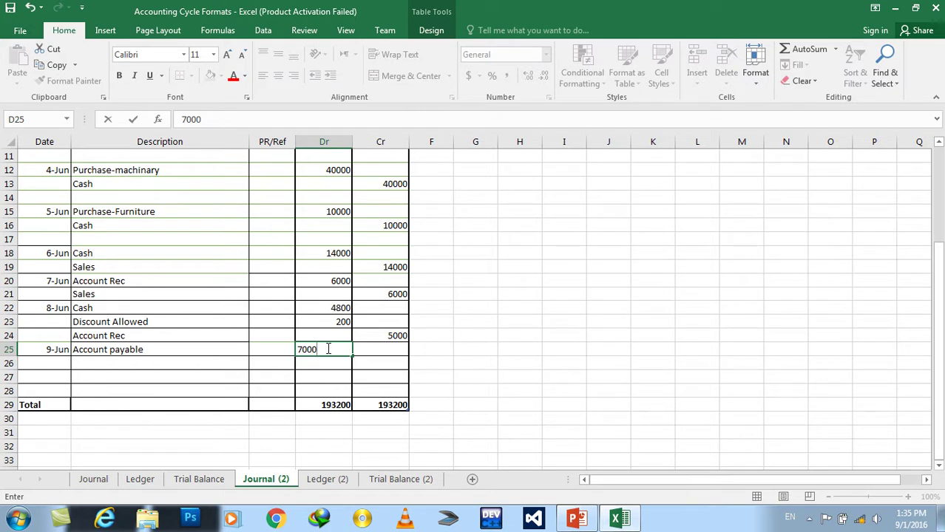
{"action": "key", "text": "Return"}
- List Cash and Discount Rec below it, crediting 6700 and 300 respectively
{"action": "key", "text": "Left"}
{"action": "key", "text": "Left"}
{"action": "type", "text": "Cash"}
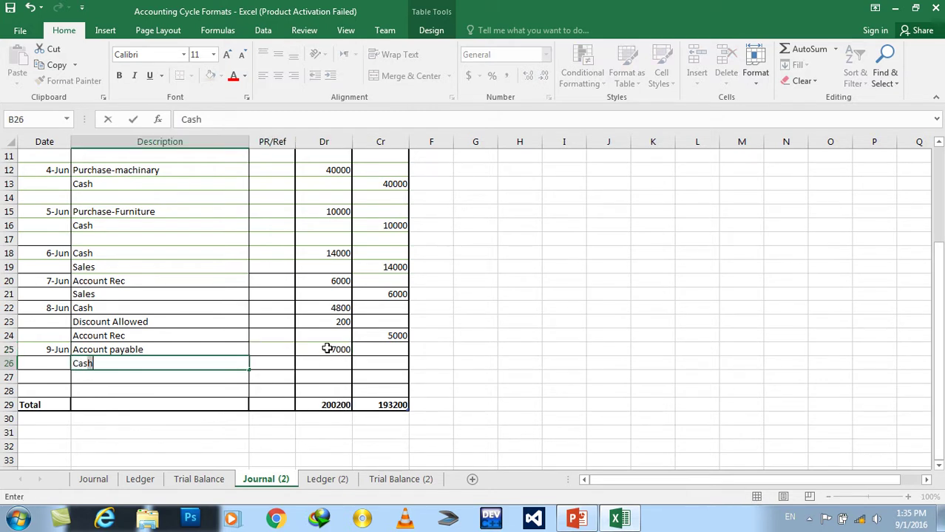
{"action": "key", "text": "Return"}
{"action": "key", "text": "Right"}
{"action": "type", "text": "D"}
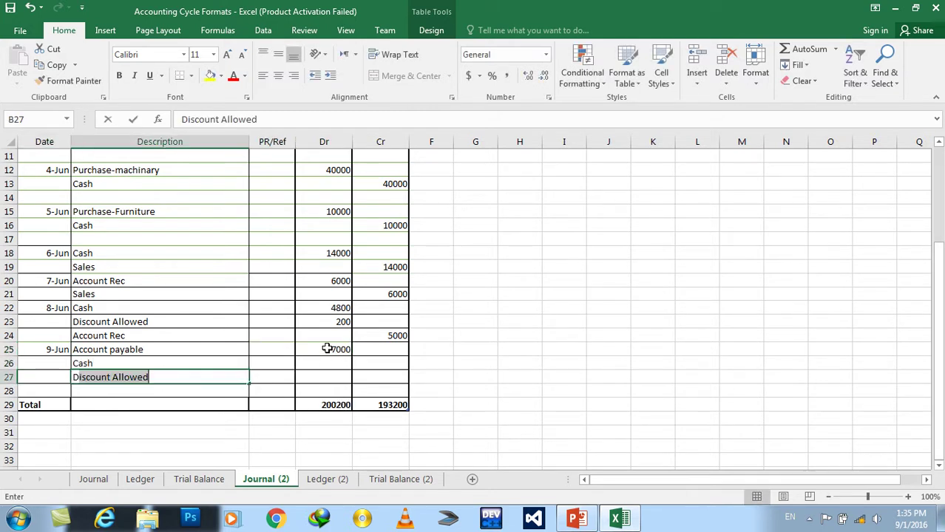
{"action": "type", "text": "isc"}
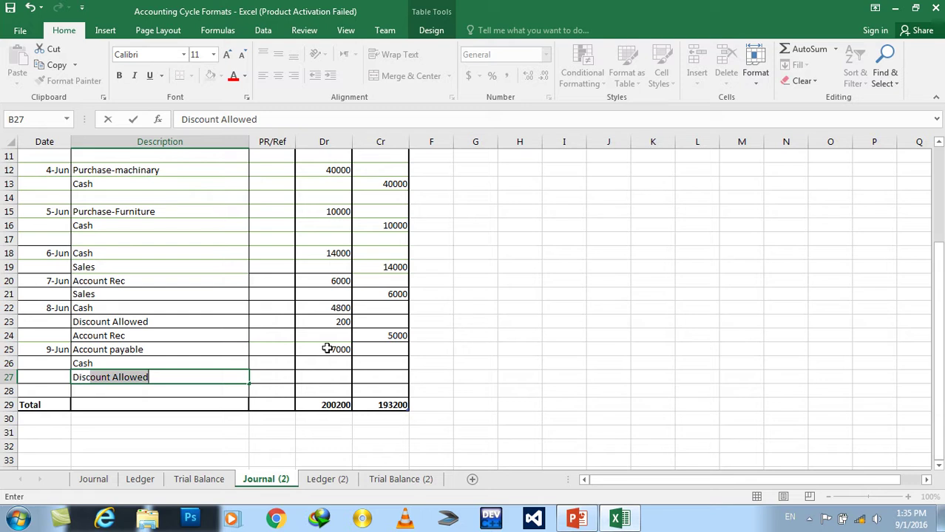
{"action": "type", "text": "oun"}
{"action": "type", "text": "t Rec"}
{"action": "key", "text": "Right"}
{"action": "key", "text": "Right"}
{"action": "key", "text": "Up"}
{"action": "key", "text": "Right"}
{"action": "type", "text": "6"}
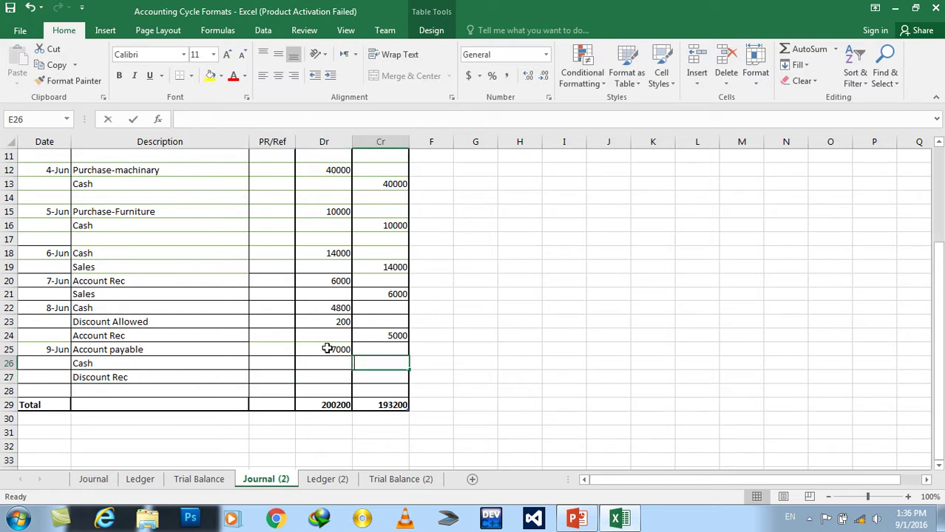
{"action": "type", "text": "700"}
{"action": "key", "text": "Return"}
{"action": "type", "text": "300"}
{"action": "key", "text": "Return"}
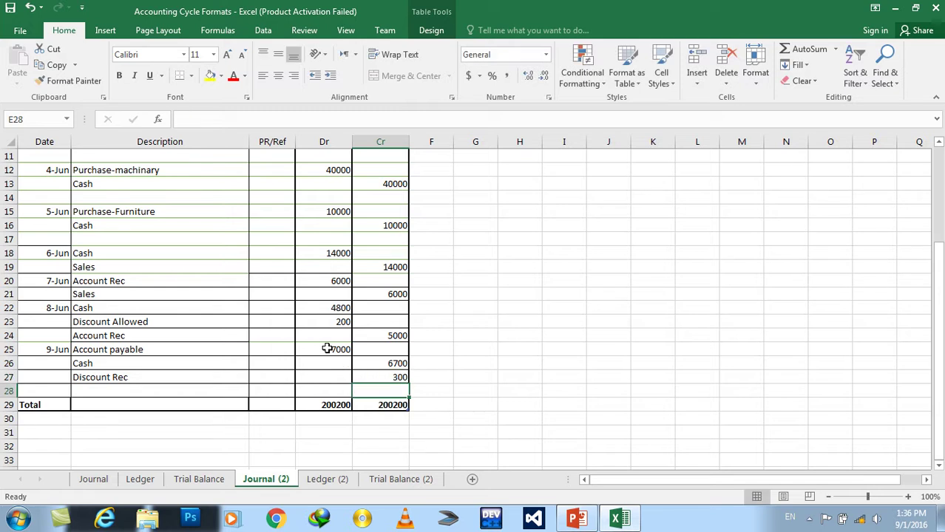
- Insert two blank rows above the Total row and enter 10-Jun in A28
{"action": "right_click", "coordinate": [9, 391]}
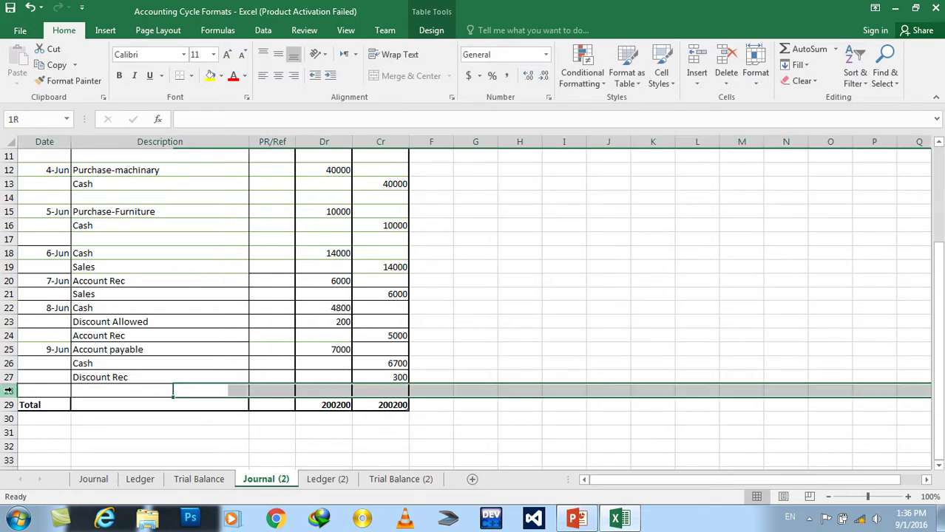
{"action": "left_click", "coordinate": [45, 278]}
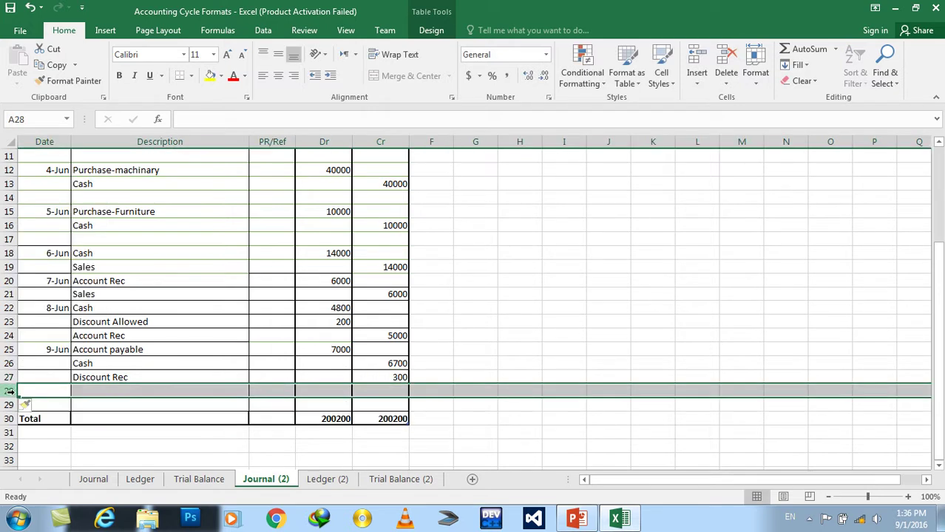
{"action": "right_click", "coordinate": [10, 392]}
{"action": "left_click", "coordinate": [46, 281]}
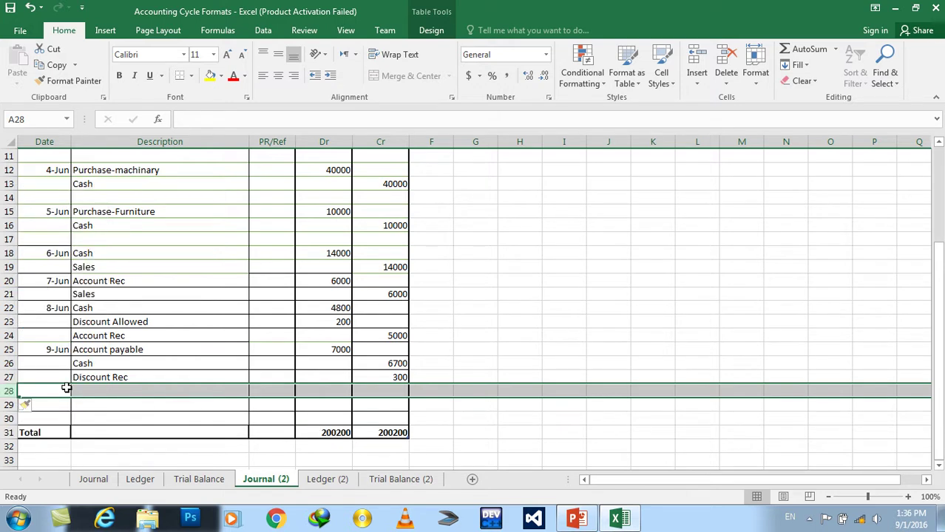
{"action": "type", "text": "10-Jun"}
{"action": "key", "text": "Tab"}
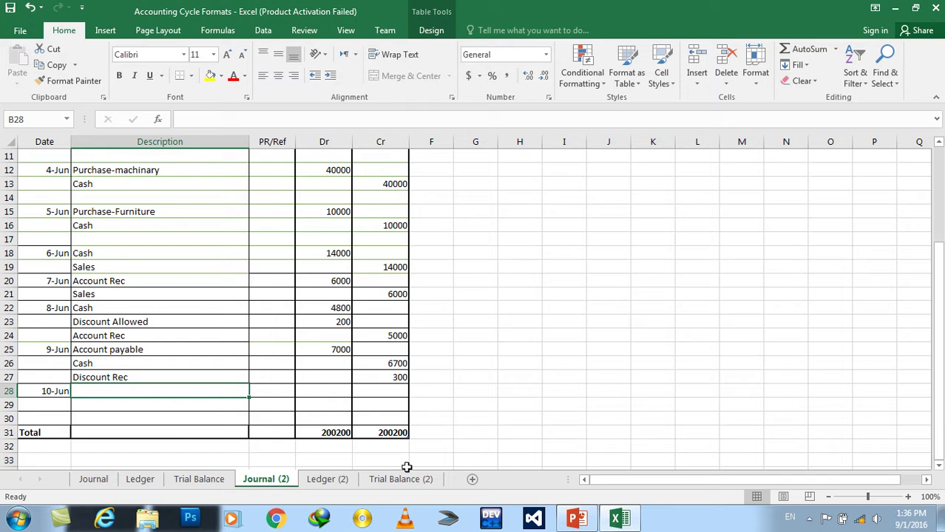
- Read transaction 10 on the PowerPoint Example#2 slide, then return to the Excel journal
{"action": "left_click", "coordinate": [577, 520]}
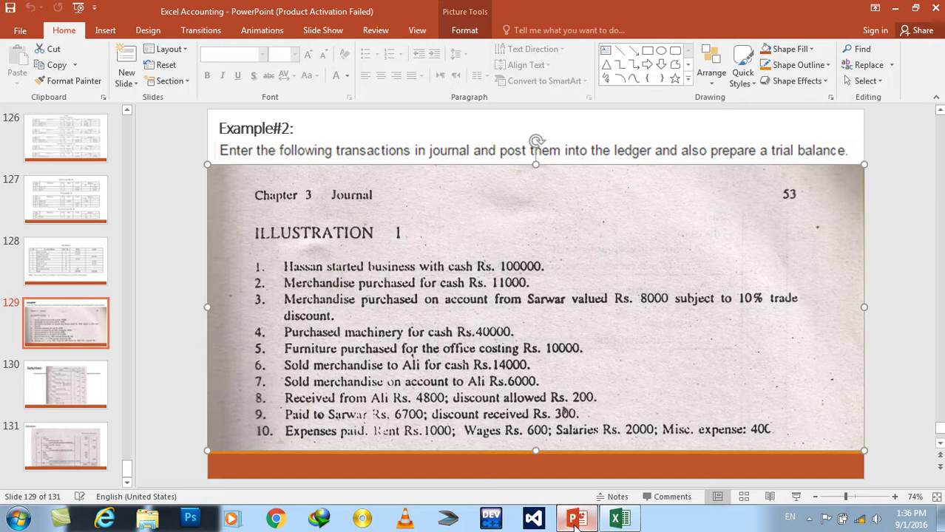
{"action": "left_click", "coordinate": [577, 520]}
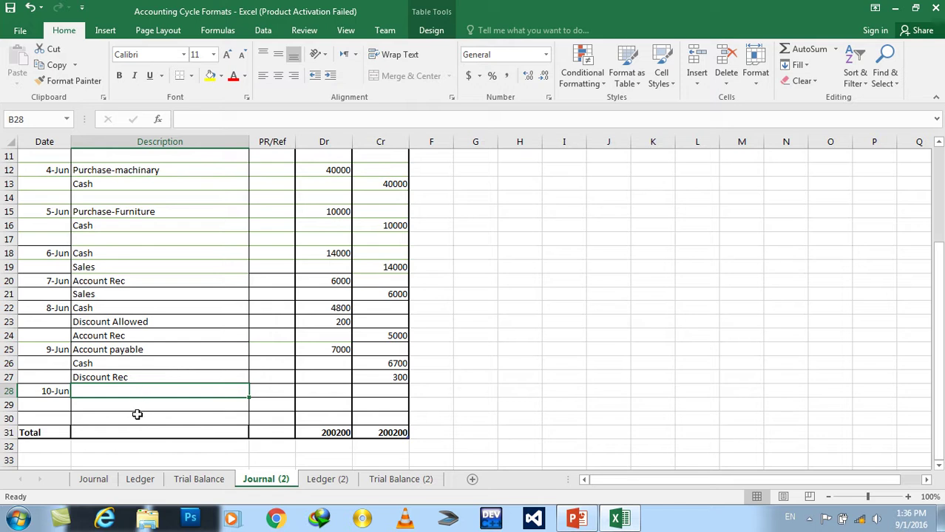
- Enter the descriptions Rent, Wages and Salary in B28:B30
{"action": "type", "text": "Rent"}
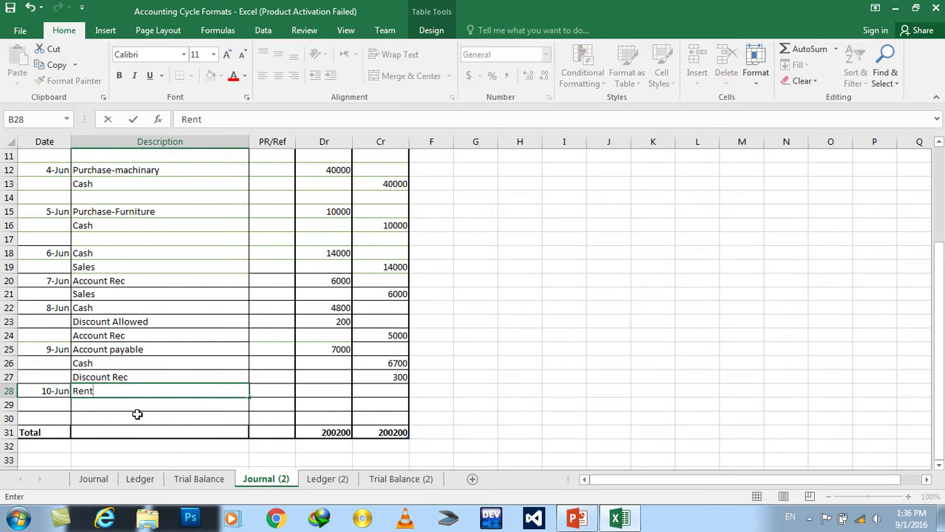
{"action": "key", "text": "Down"}
{"action": "type", "text": "Wages"}
{"action": "key", "text": "Down"}
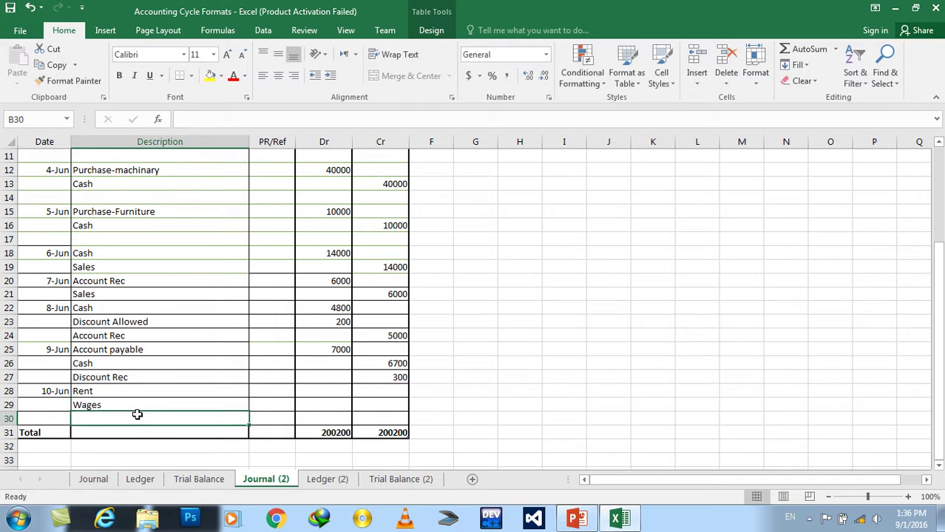
{"action": "type", "text": "Salary"}
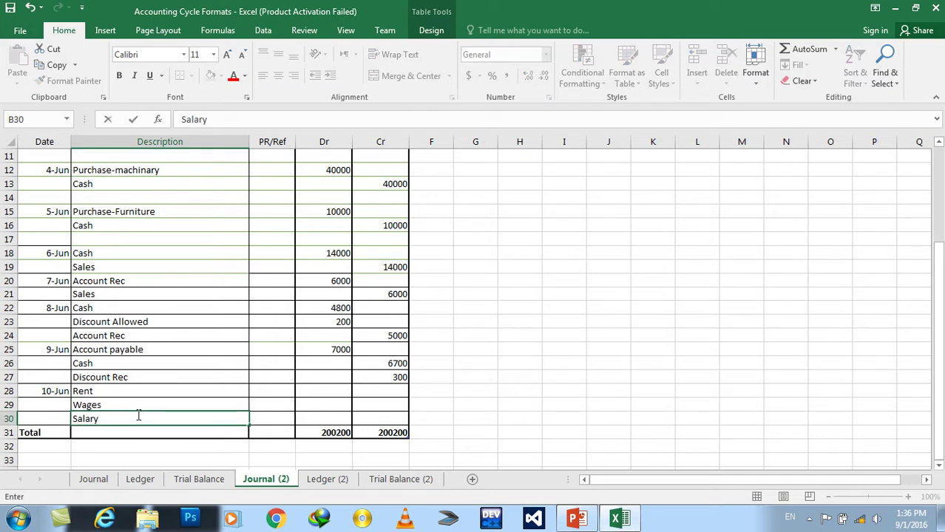
{"action": "key", "text": "Return"}
- Insert blank rows above the Salary row and above the Total row
{"action": "left_click", "coordinate": [8, 419]}
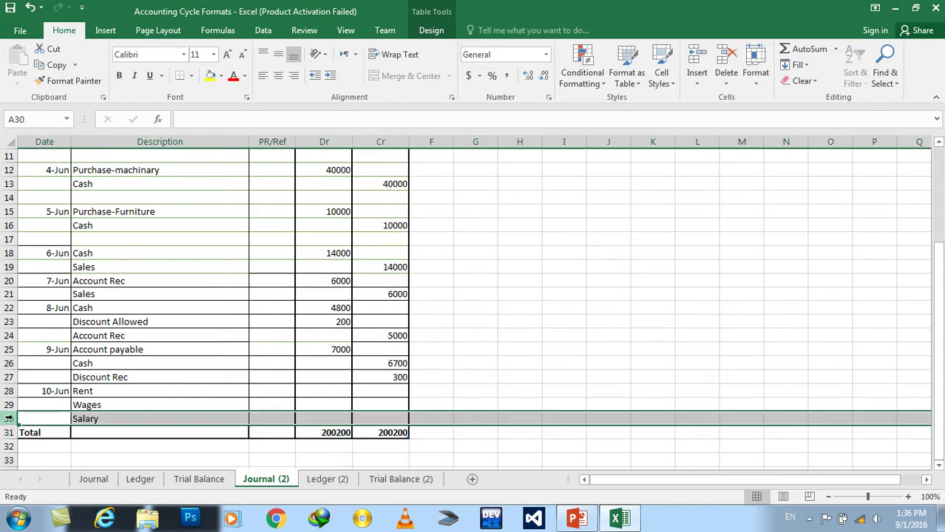
{"action": "right_click", "coordinate": [9, 419]}
{"action": "left_click", "coordinate": [37, 305]}
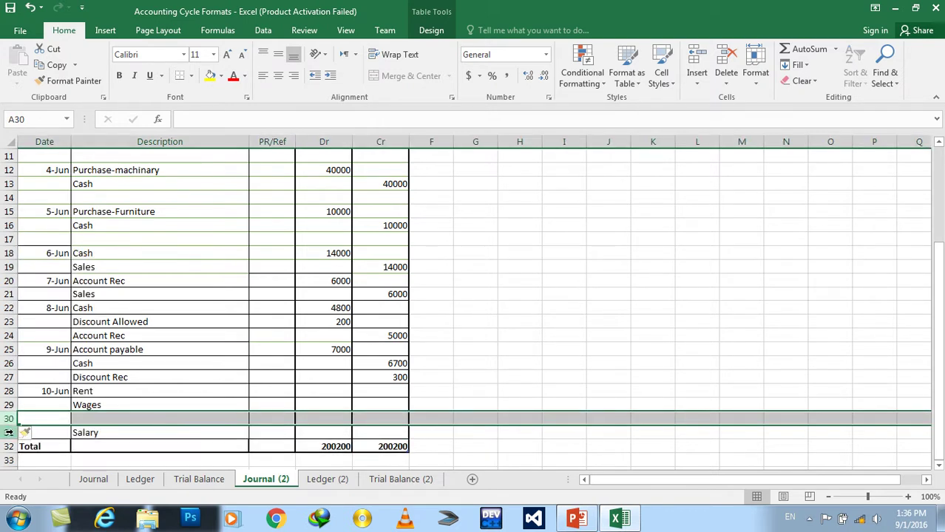
{"action": "left_click", "coordinate": [8, 447]}
{"action": "right_click", "coordinate": [8, 447]}
{"action": "left_click", "coordinate": [37, 335]}
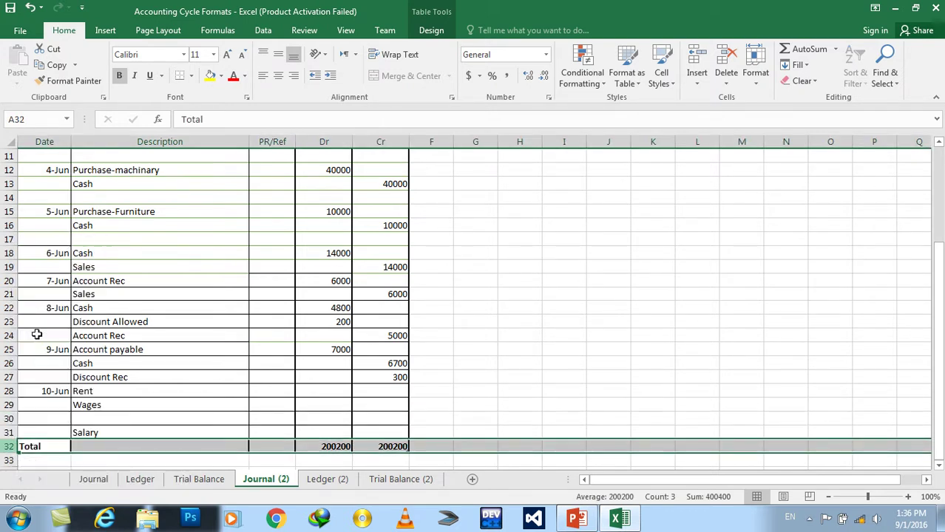
- Fill the new rows with Mis.Expense and Cash descriptions
{"action": "left_click", "coordinate": [83, 419]}
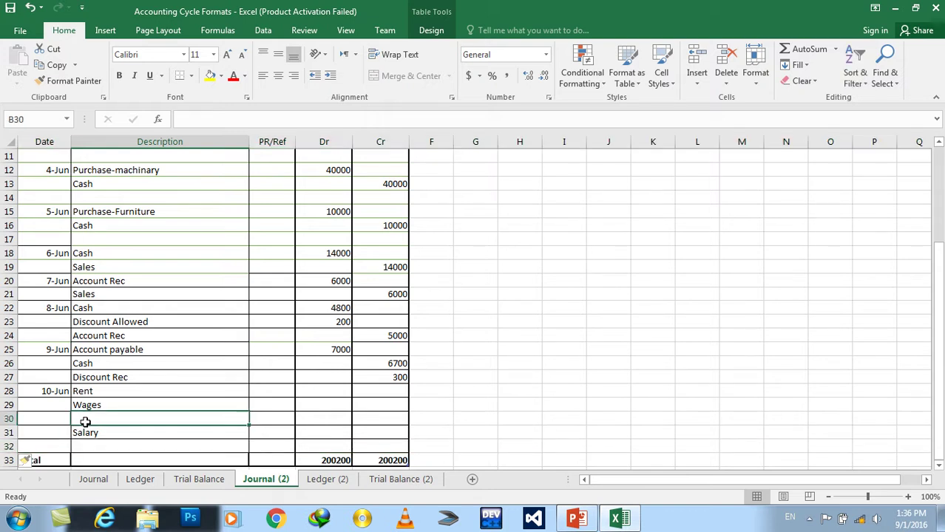
{"action": "type", "text": "Mis.Expense"}
{"action": "key", "text": "Return"}
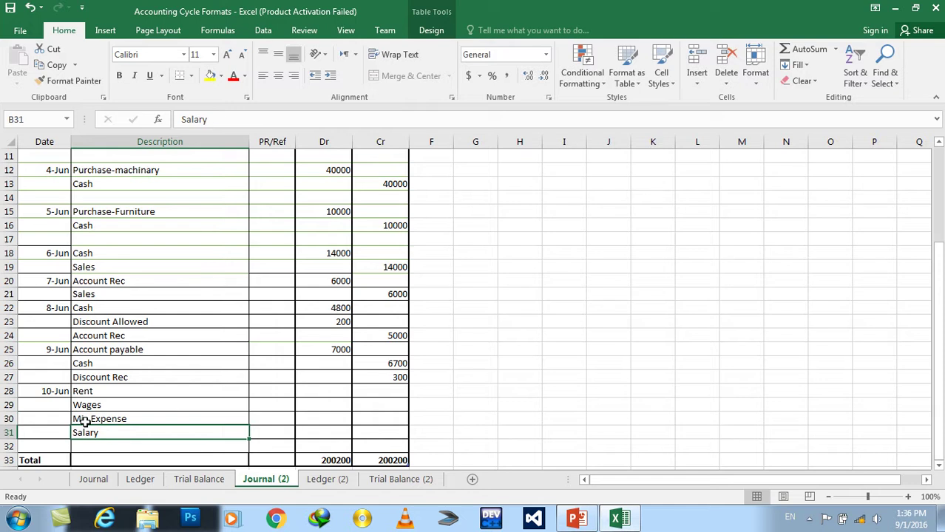
{"action": "key", "text": "Up"}
{"action": "key", "text": "Right"}
{"action": "key", "text": "Down"}
{"action": "key", "text": "Left"}
{"action": "key", "text": "Left"}
{"action": "key", "text": "Down"}
{"action": "key", "text": "Right"}
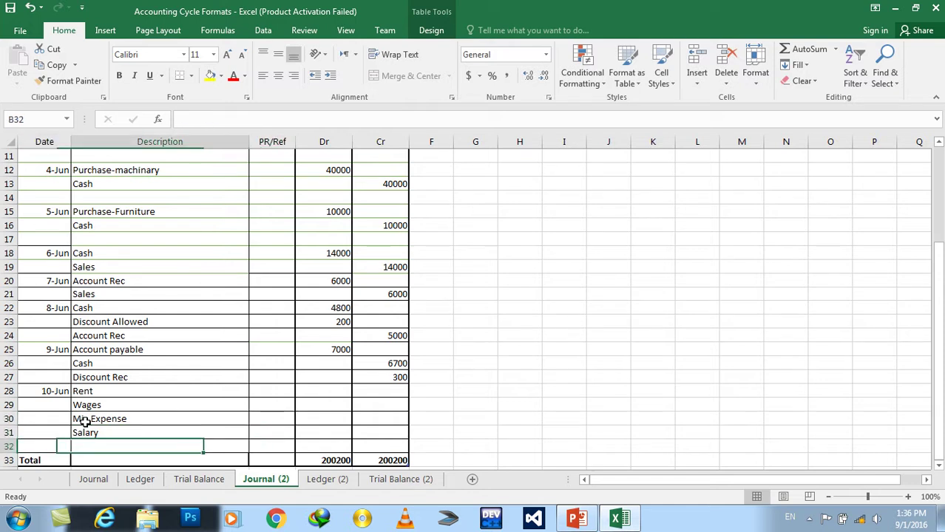
{"action": "type", "text": "Cash"}
{"action": "key", "text": "Right"}
{"action": "key", "text": "Right"}
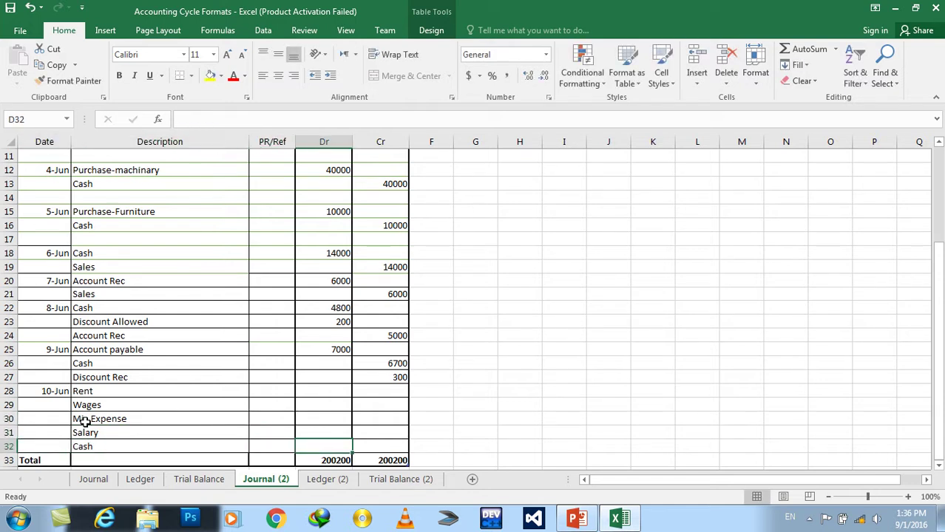
- Debit Rent 1000, Wages 6000, Mis.Expense 2000 and Salary 400
{"action": "key", "text": "Up"}
{"action": "key", "text": "Up"}
{"action": "key", "text": "Up"}
{"action": "key", "text": "Up"}
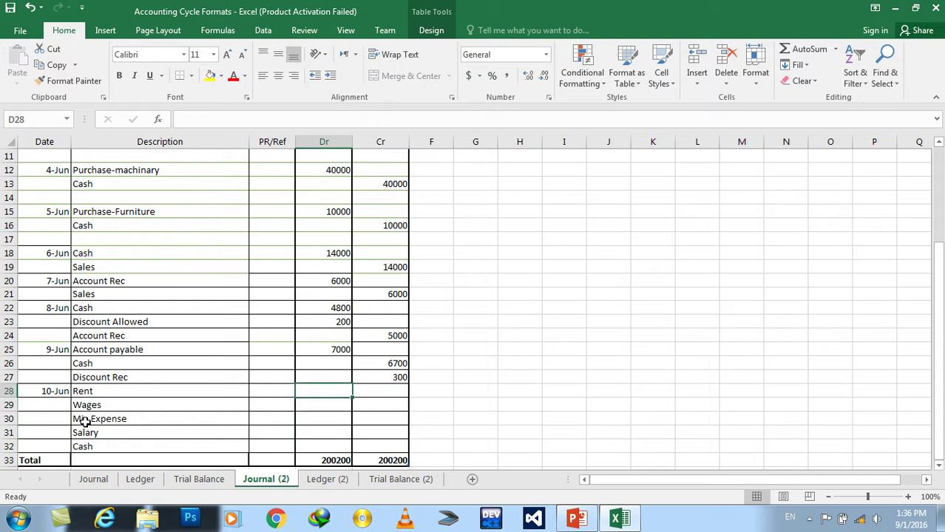
{"action": "type", "text": "1000"}
{"action": "key", "text": "Return"}
{"action": "type", "text": "6000"}
{"action": "key", "text": "ctrl+Return"}
{"action": "key", "text": "Down"}
{"action": "type", "text": "2000"}
{"action": "key", "text": "Return"}
{"action": "type", "text": "400"}
{"action": "key", "text": "ctrl+Return"}
{"action": "key", "text": "Right"}
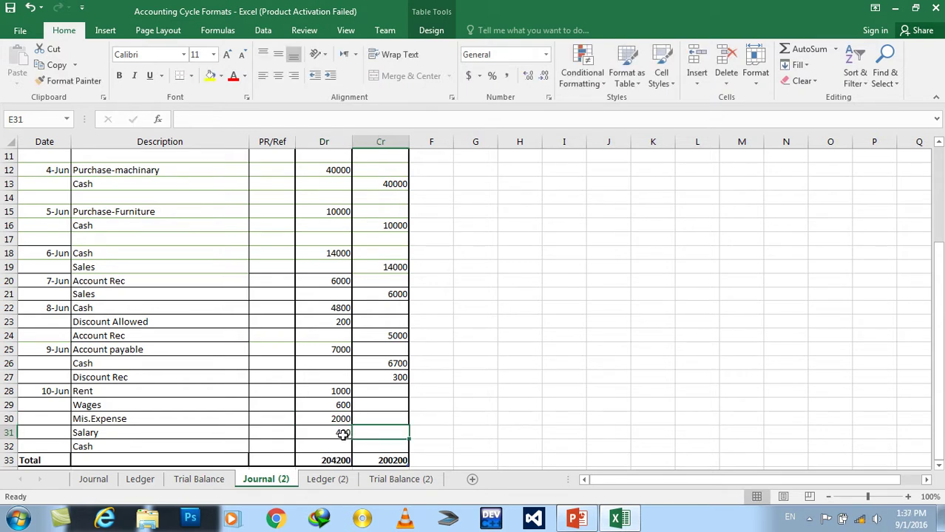
{"action": "left_click", "coordinate": [578, 520]}
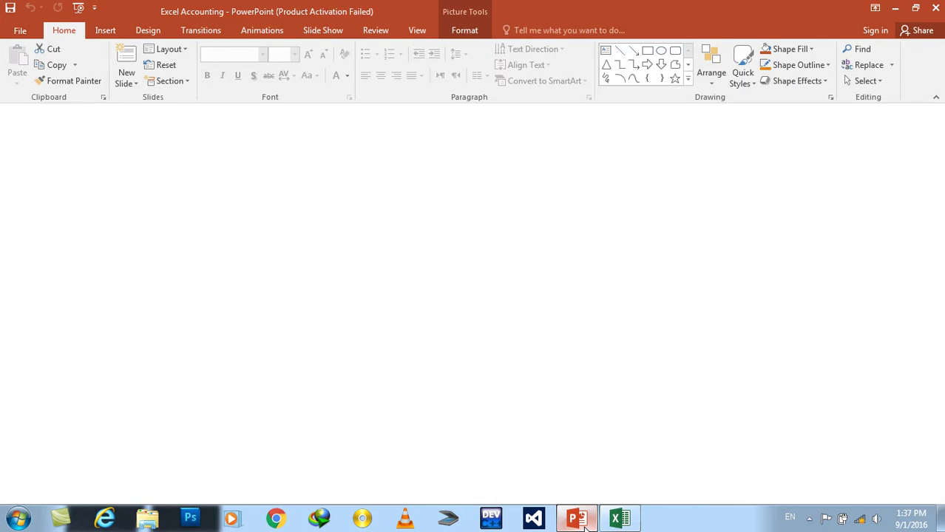
{"action": "left_click", "coordinate": [578, 519]}
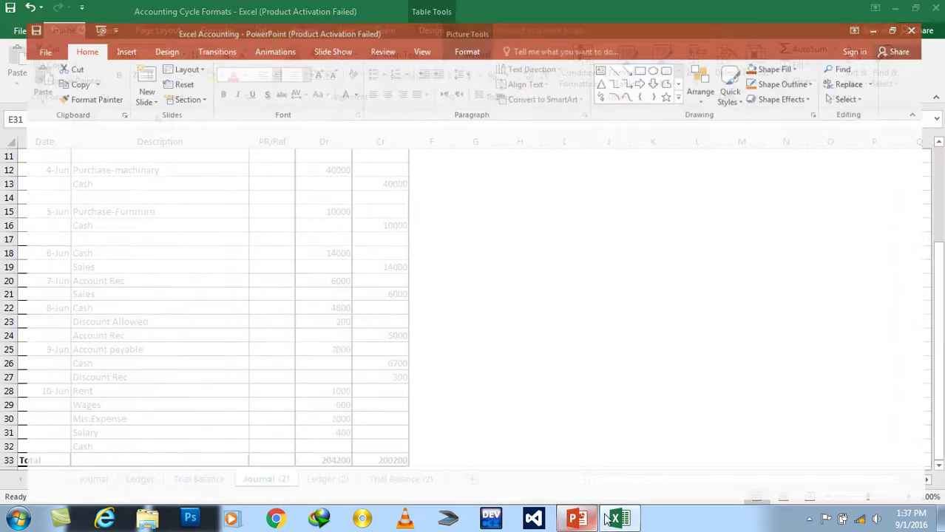
{"action": "left_click", "coordinate": [618, 520]}
{"action": "left_click", "coordinate": [617, 520]}
{"action": "left_click", "coordinate": [578, 520]}
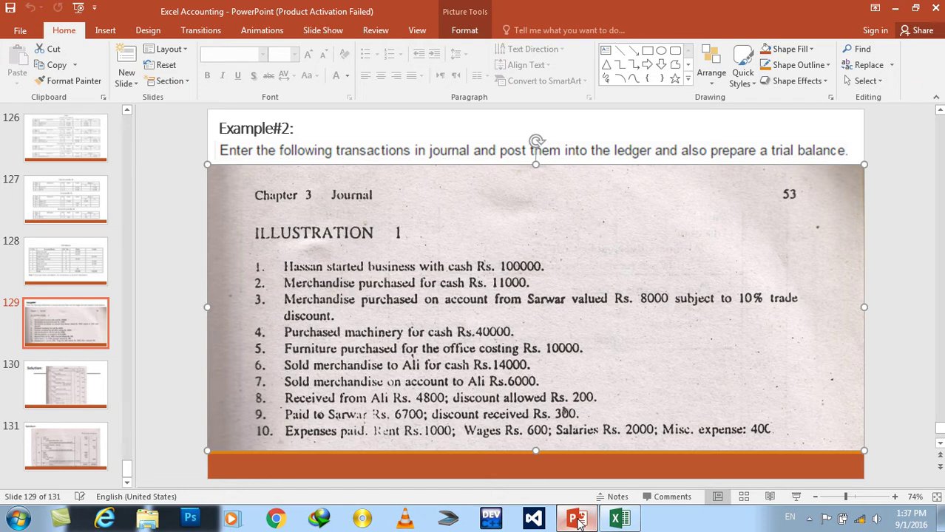
- Credit Cash 4000 in E32 of the 10-Jun entry
{"action": "left_click", "coordinate": [577, 520]}
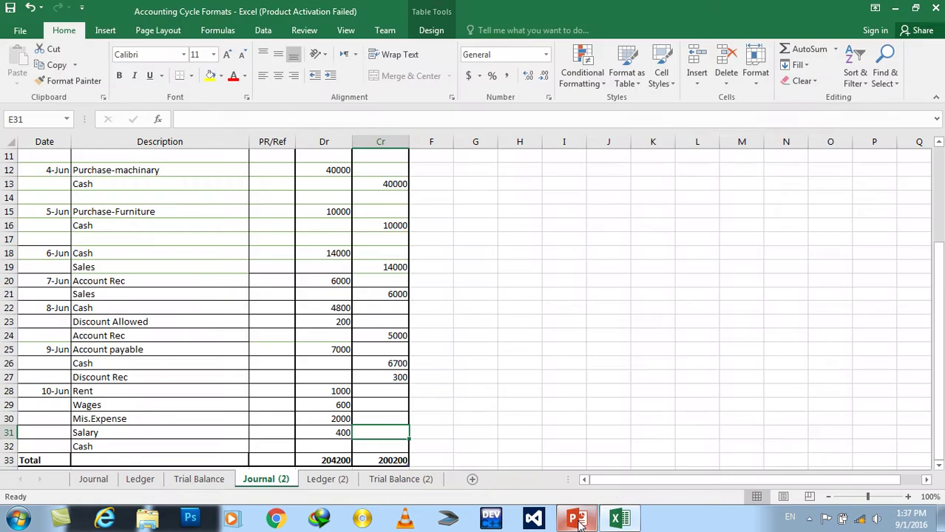
{"action": "left_click", "coordinate": [379, 445]}
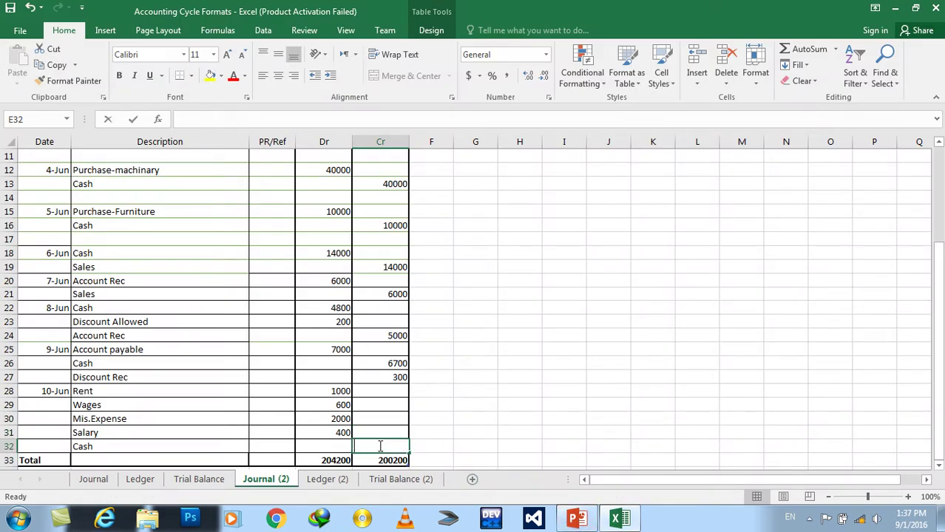
{"action": "type", "text": "4000"}
{"action": "key", "text": "Return"}
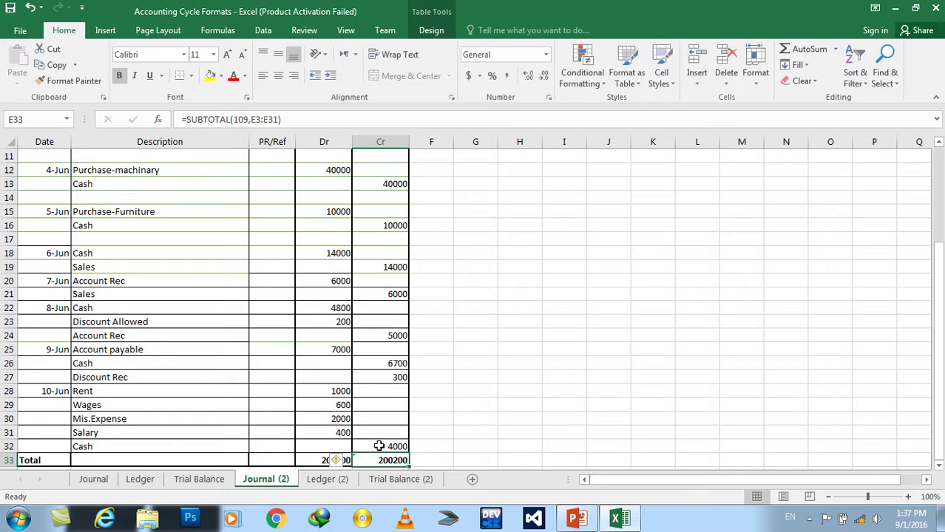
- Check the Cr and Dr total formulas both show 204200
{"action": "left_click", "coordinate": [482, 428]}
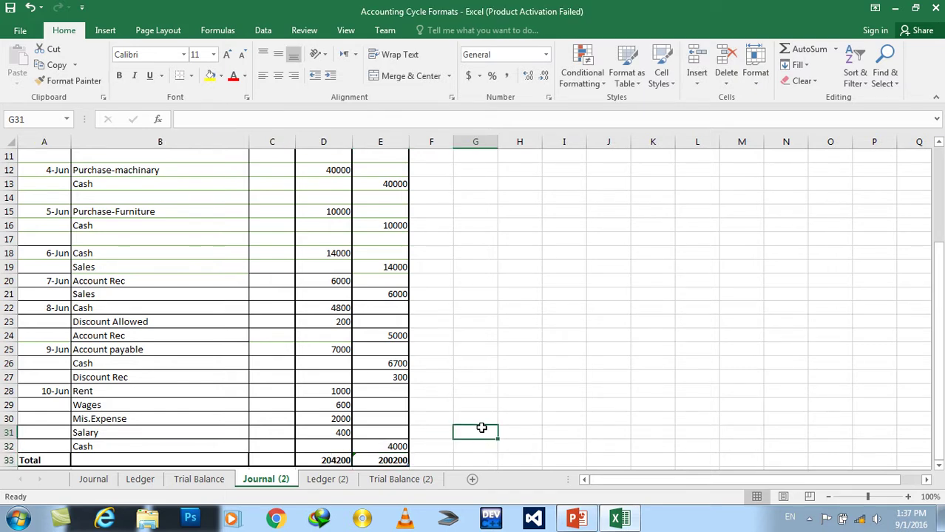
{"action": "left_click", "coordinate": [395, 460]}
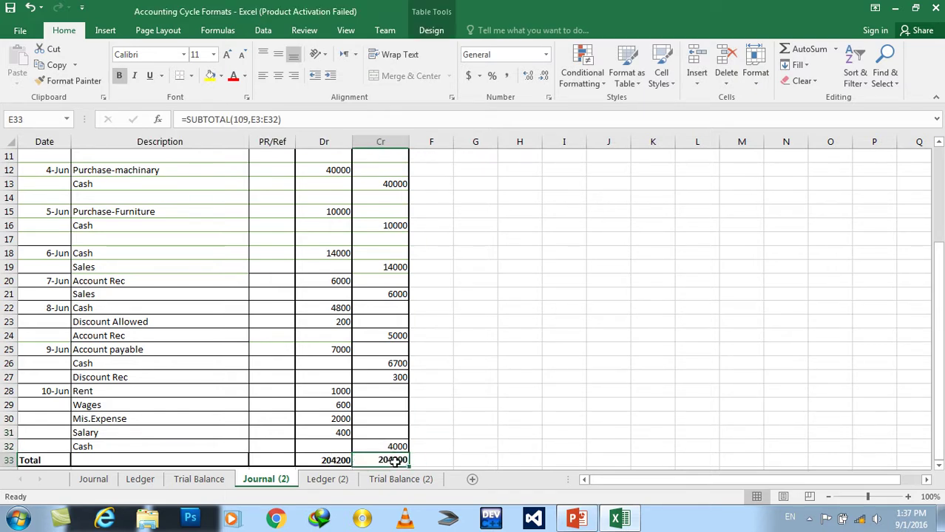
{"action": "left_click", "coordinate": [337, 460]}
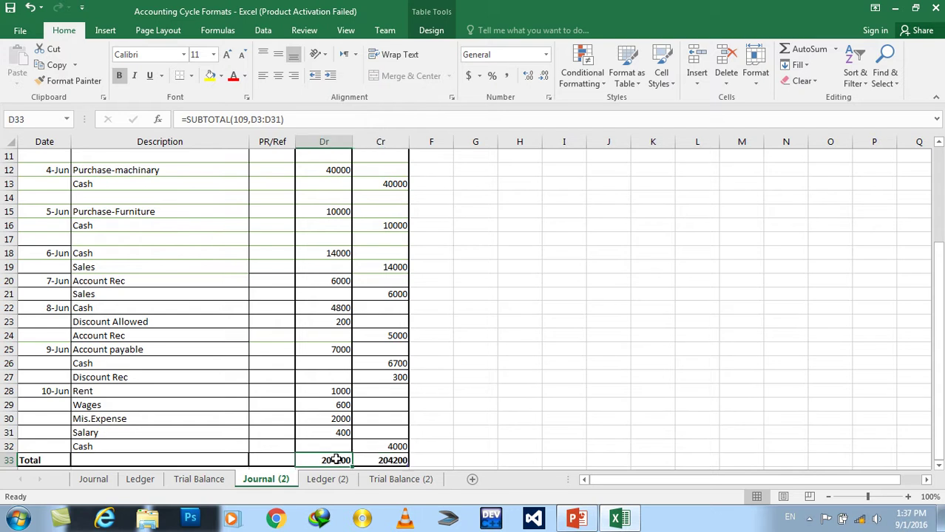
{"action": "scroll", "coordinate": [441, 397], "scroll_direction": "down", "scroll_amount": 1}
{"action": "left_click", "coordinate": [525, 386]}
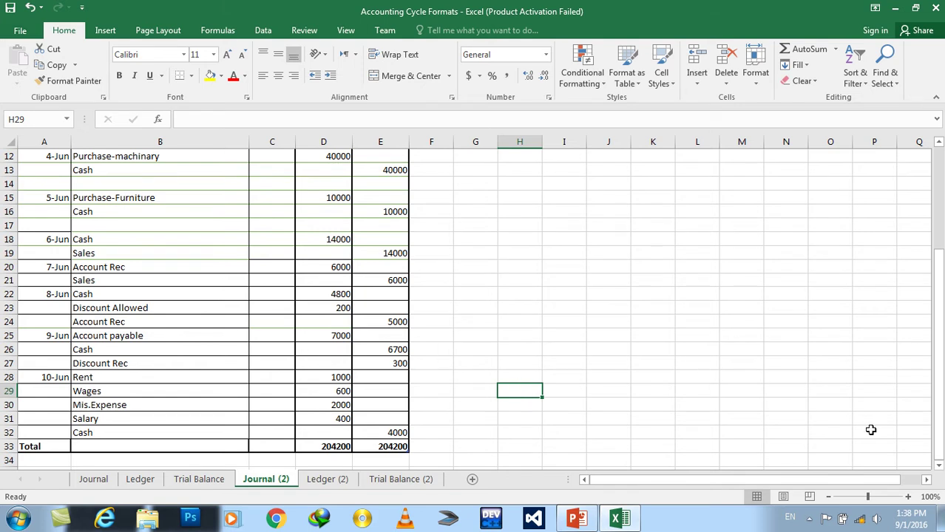
{"action": "left_click_drag", "start_coordinate": [941, 430], "coordinate": [940, 325]}
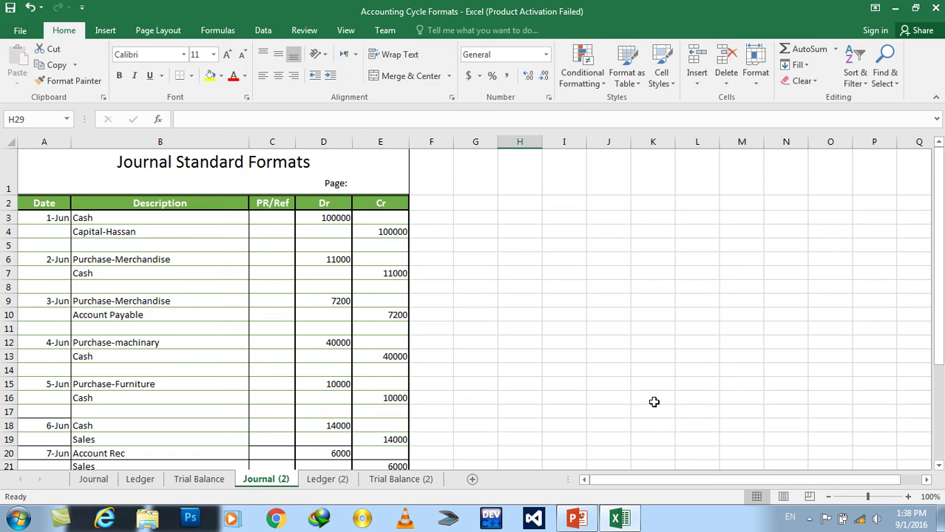
{"action": "left_click", "coordinate": [654, 397]}
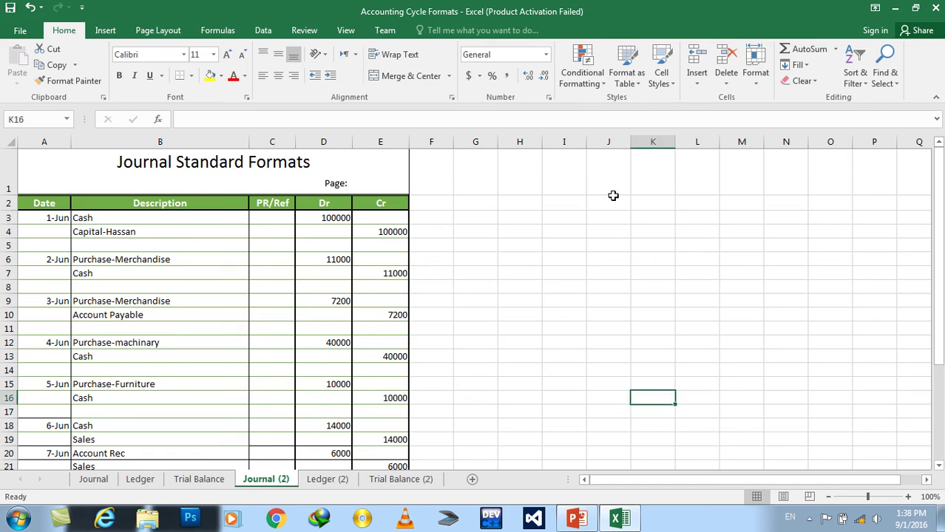
{"action": "left_click", "coordinate": [642, 246]}
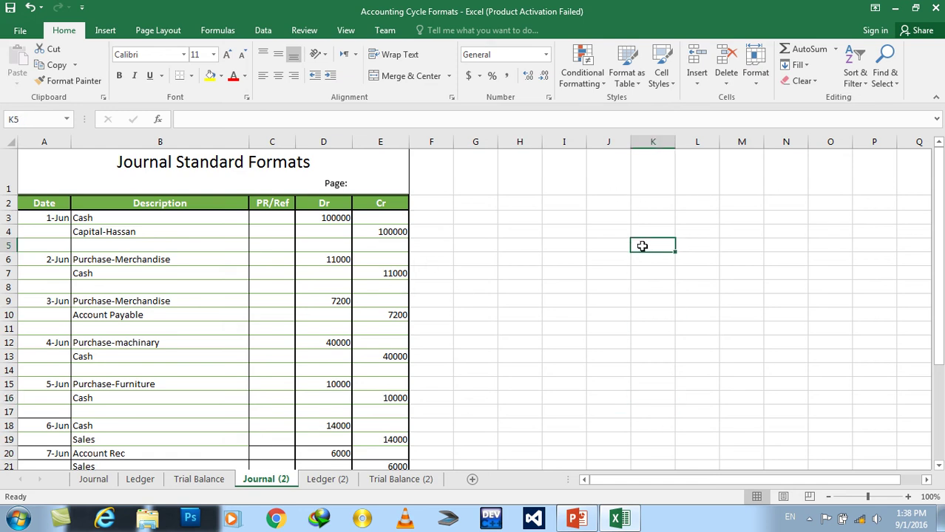